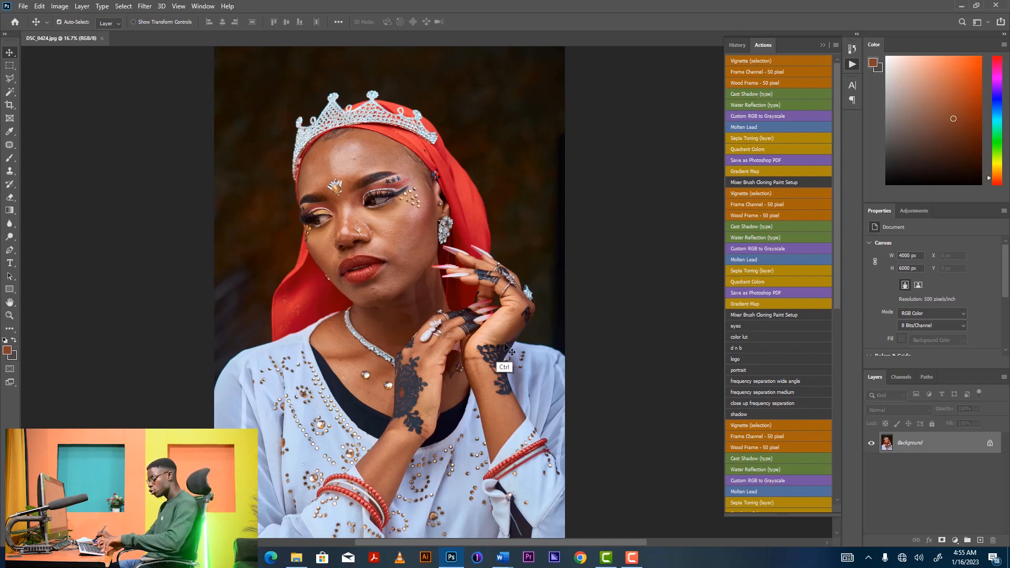
Duplicate the Background layer twice and rename the uppermost copy as "high frequency".
{"action": "key", "text": "ctrl+j"}
{"action": "key", "text": "ctrl+j"}
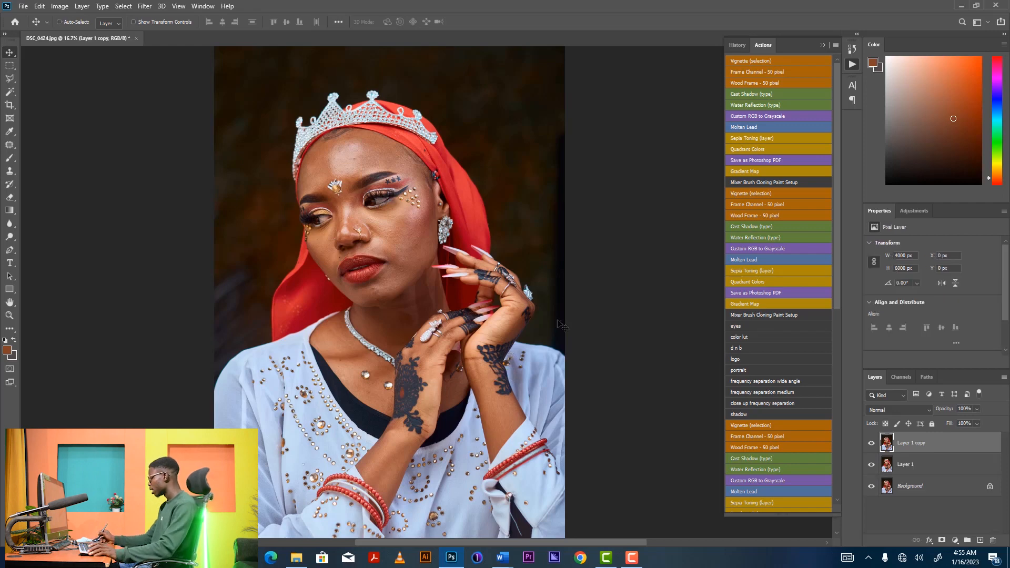
{"action": "double_click", "coordinate": [910, 444]}
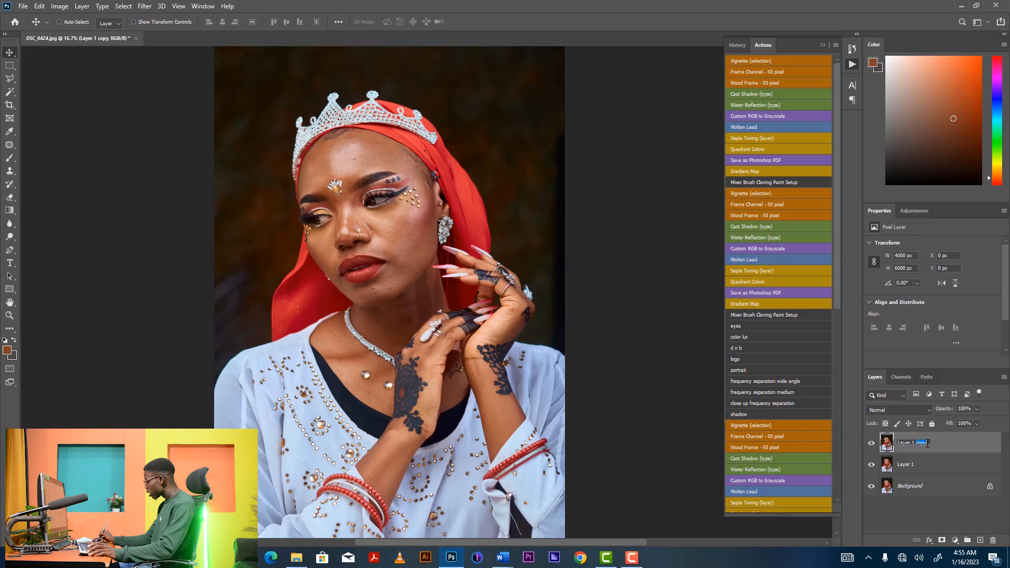
{"action": "type", "text": "hi"}
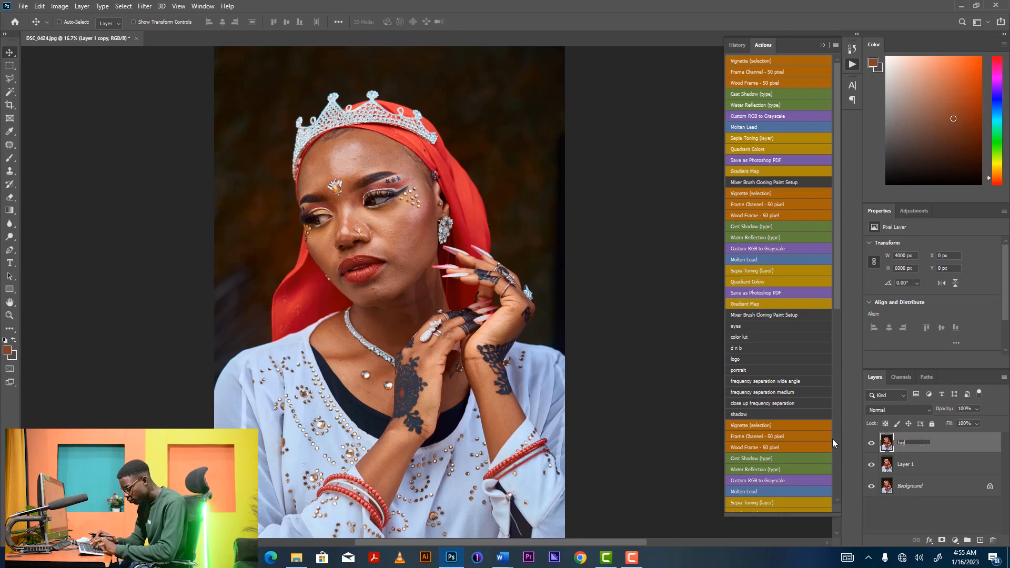
{"action": "type", "text": "gh frequency"}
{"action": "key", "text": "Return"}
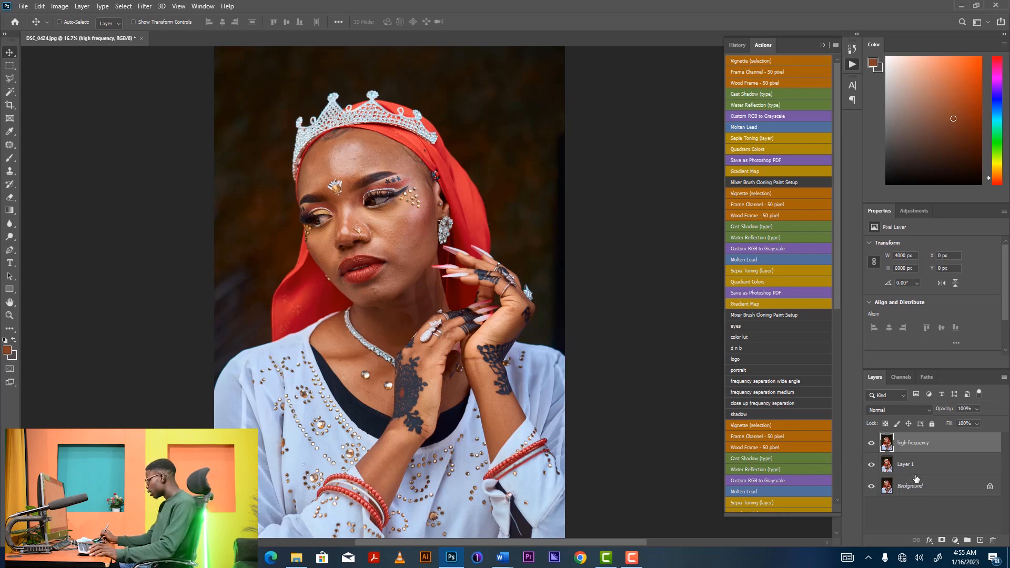
Rename Layer 1 as "low frequency" and hide the high frequency layer.
{"action": "left_click", "coordinate": [905, 467]}
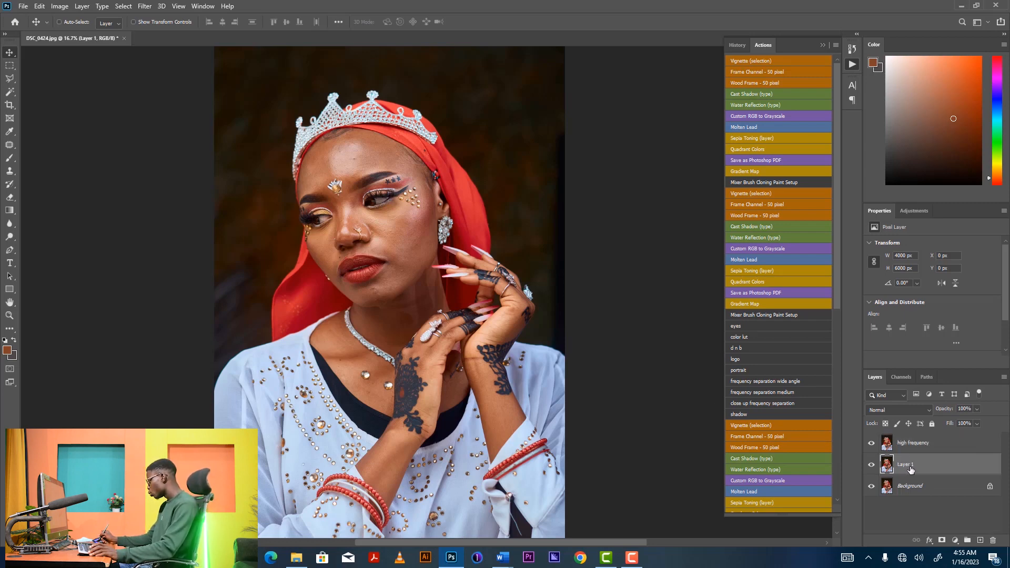
{"action": "double_click", "coordinate": [909, 467]}
{"action": "type", "text": "low"}
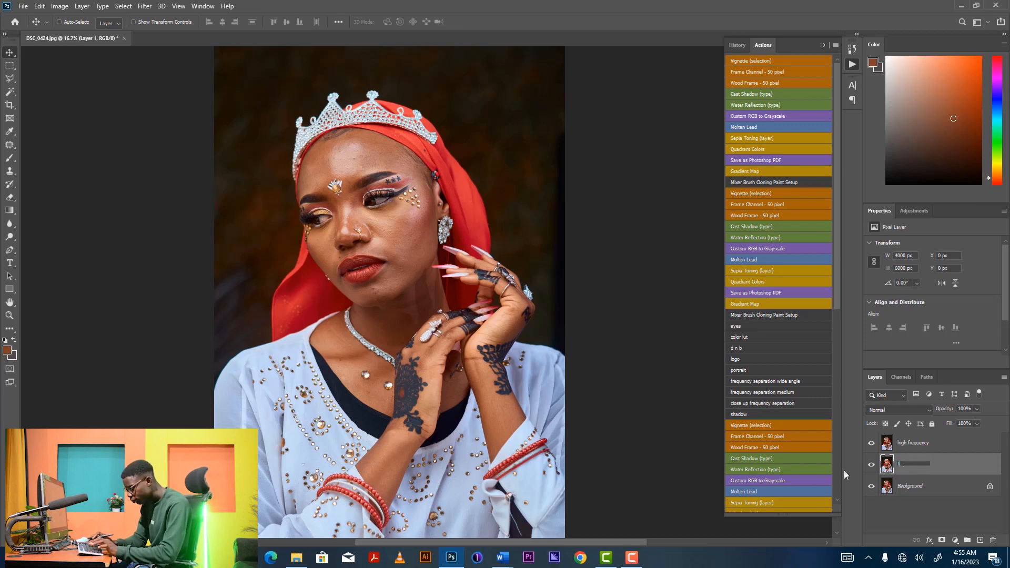
{"action": "type", "text": " frequency"}
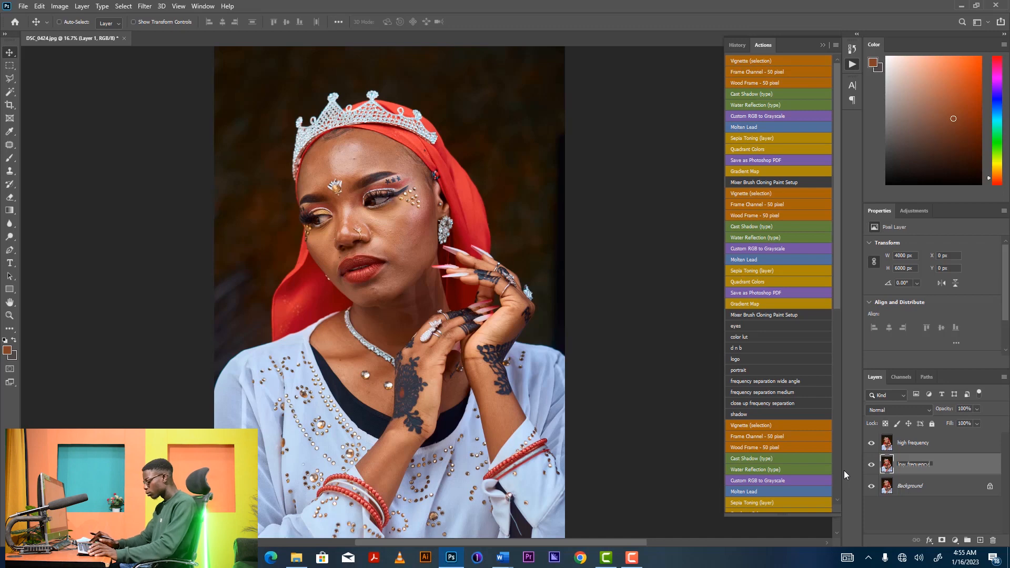
{"action": "key", "text": "Return"}
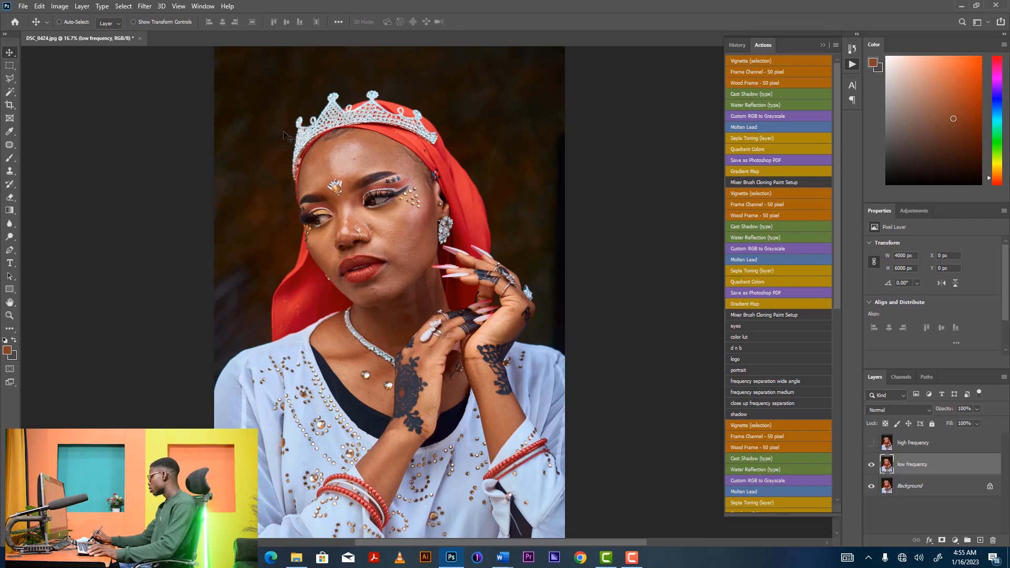
Apply a Gaussian Blur with a radius of 12.5 pixels to the low frequency layer.
{"action": "left_click", "coordinate": [145, 6]}
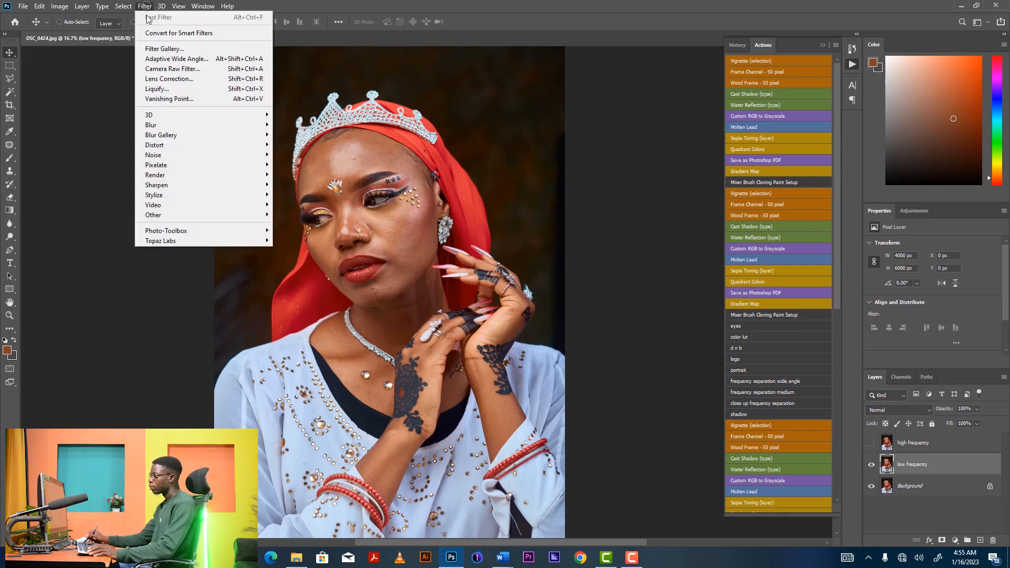
{"action": "mouse_move", "coordinate": [195, 127]}
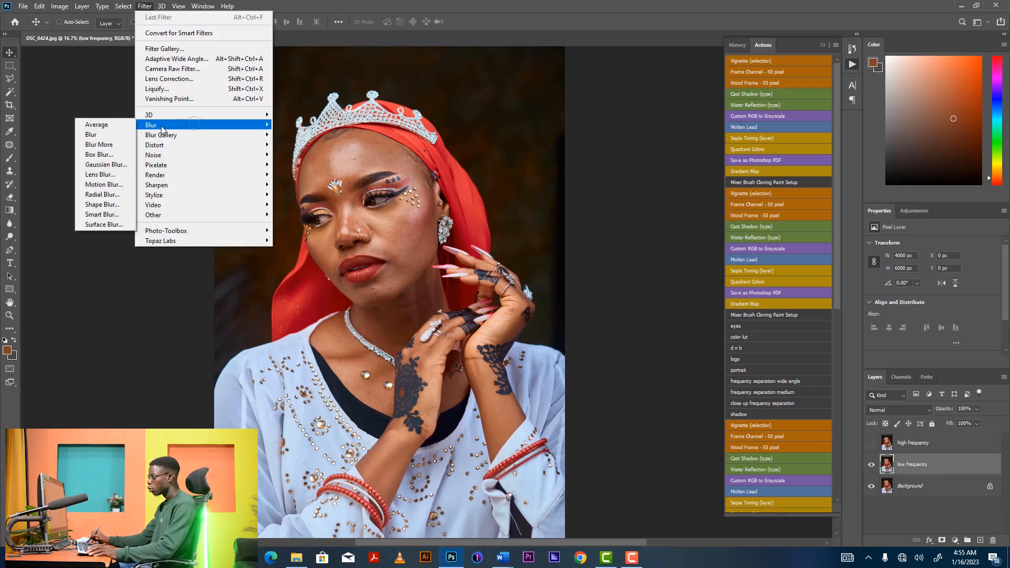
{"action": "left_click", "coordinate": [113, 165]}
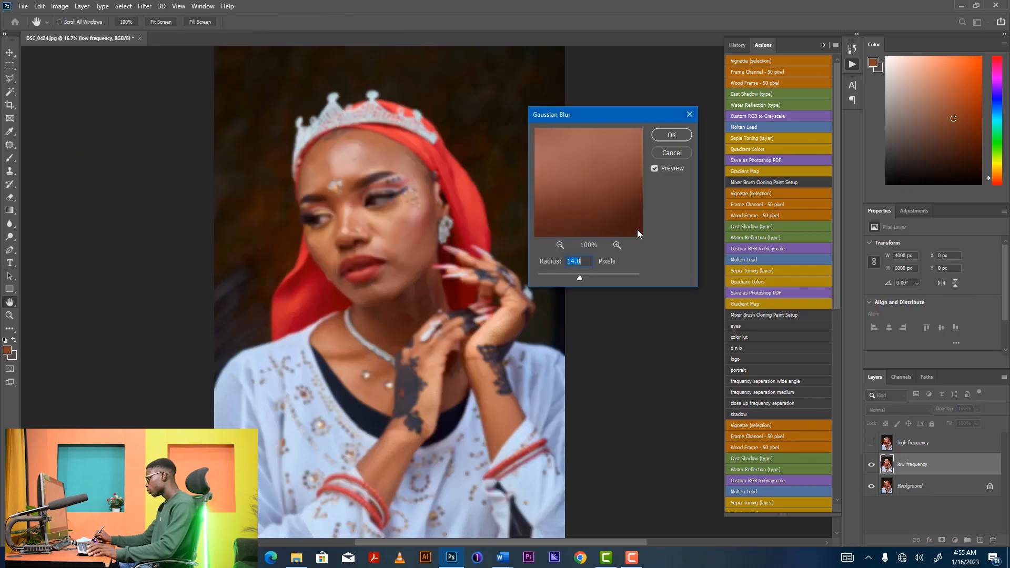
{"action": "left_click", "coordinate": [559, 245]}
{"action": "left_click", "coordinate": [560, 245]}
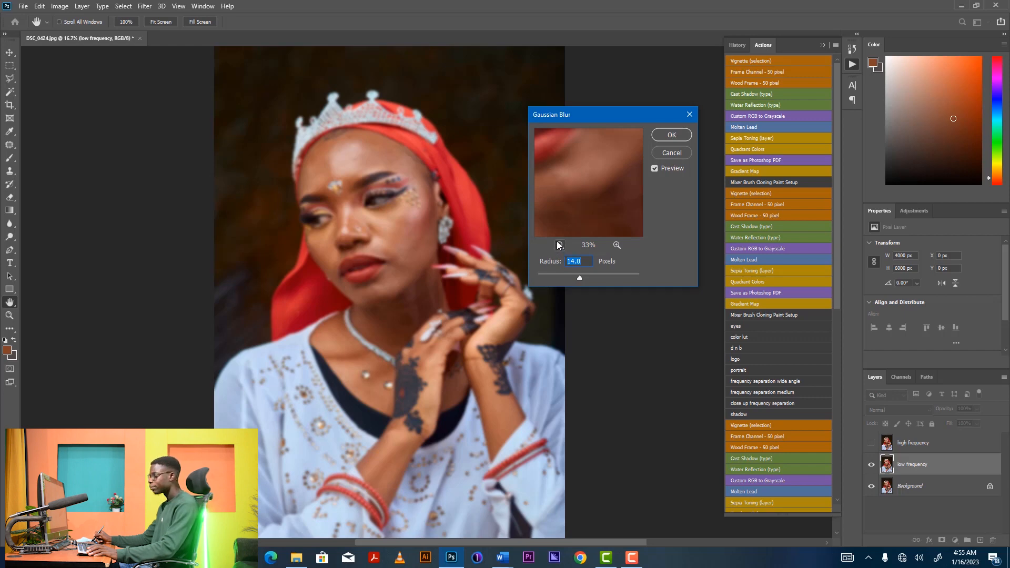
{"action": "left_click", "coordinate": [560, 245]}
{"action": "left_click", "coordinate": [560, 245]}
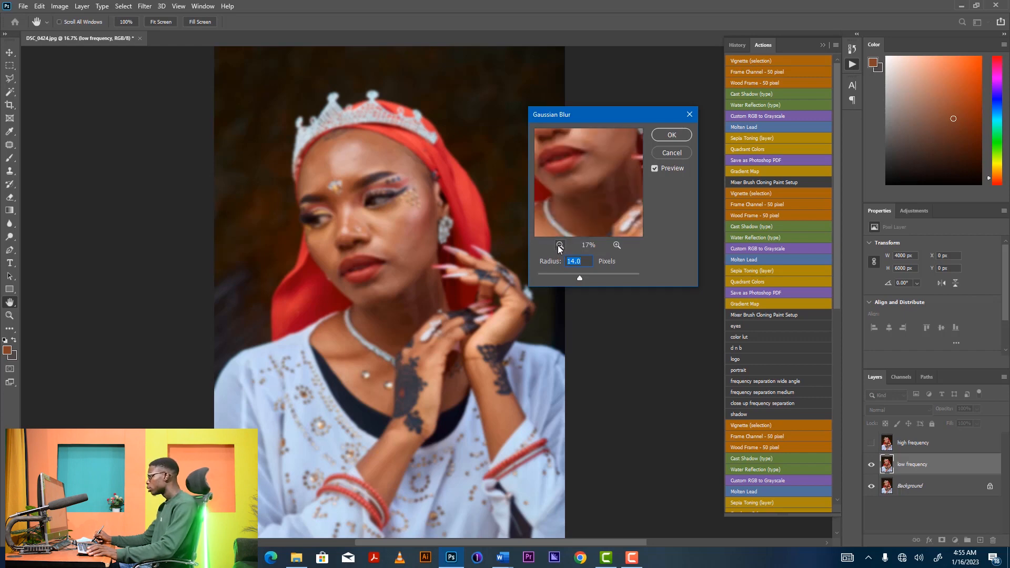
{"action": "left_click", "coordinate": [549, 276]}
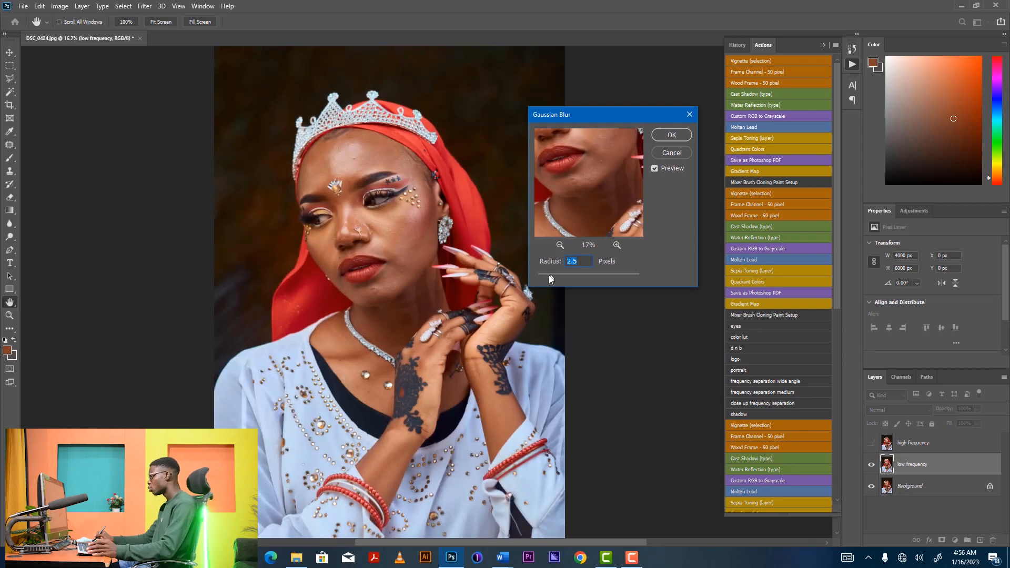
{"action": "left_click", "coordinate": [616, 245]}
{"action": "left_click_drag", "start_coordinate": [599, 169], "coordinate": [593, 215]}
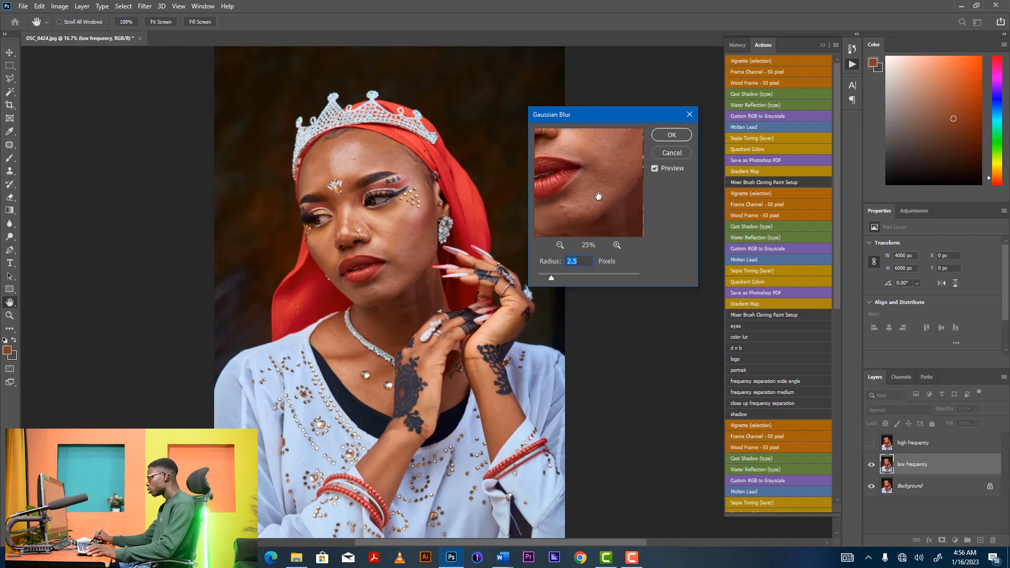
{"action": "left_click_drag", "start_coordinate": [610, 169], "coordinate": [599, 210]}
{"action": "left_click_drag", "start_coordinate": [607, 167], "coordinate": [616, 190]}
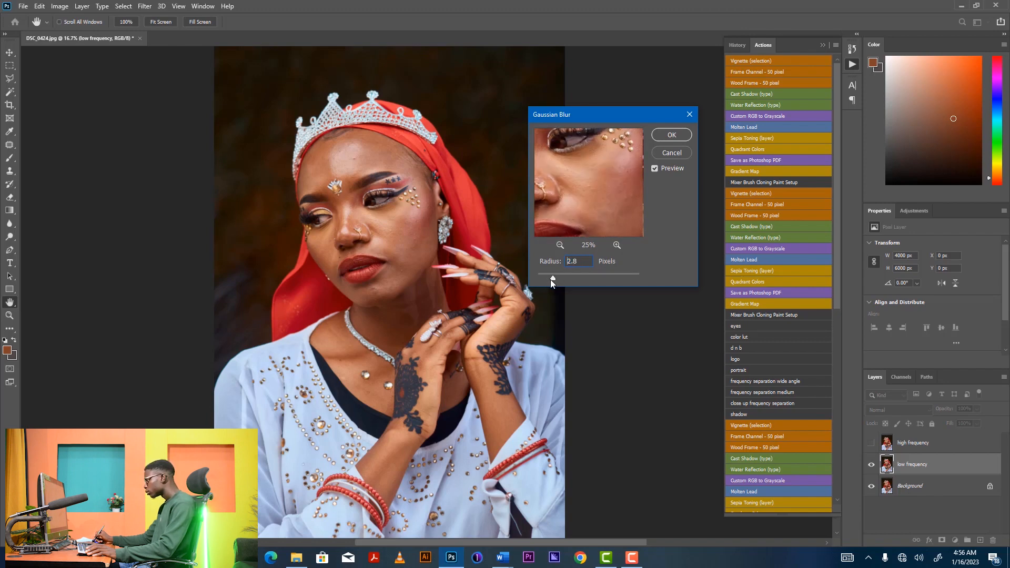
{"action": "left_click_drag", "start_coordinate": [558, 276], "coordinate": [560, 279]}
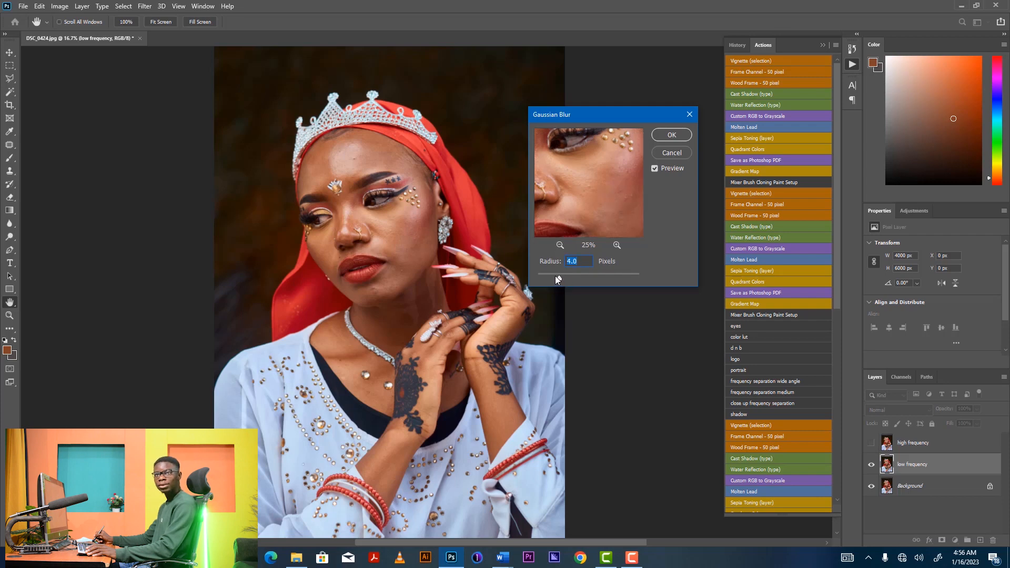
{"action": "left_click_drag", "start_coordinate": [556, 276], "coordinate": [566, 276]}
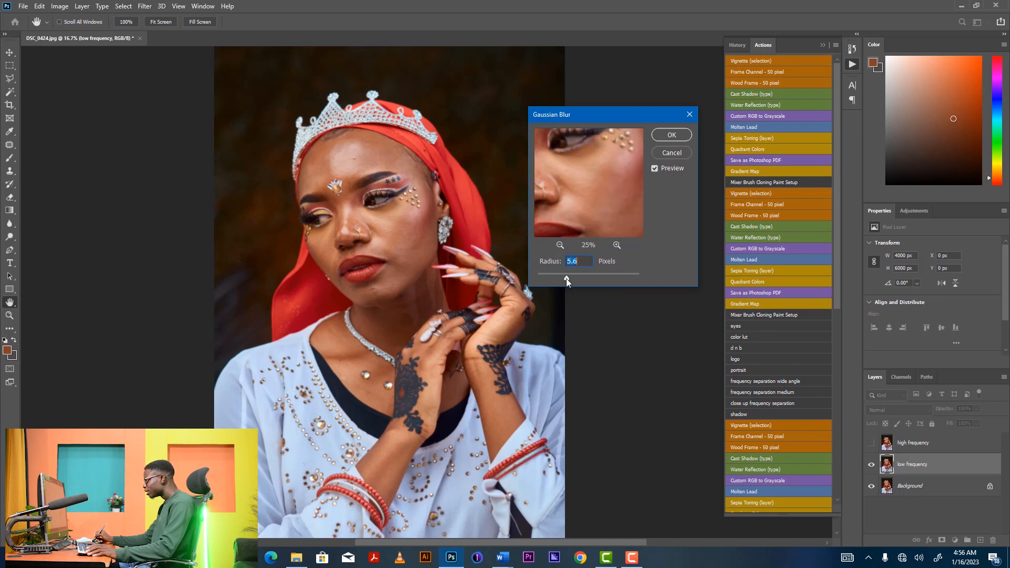
{"action": "left_click_drag", "start_coordinate": [571, 276], "coordinate": [579, 279]}
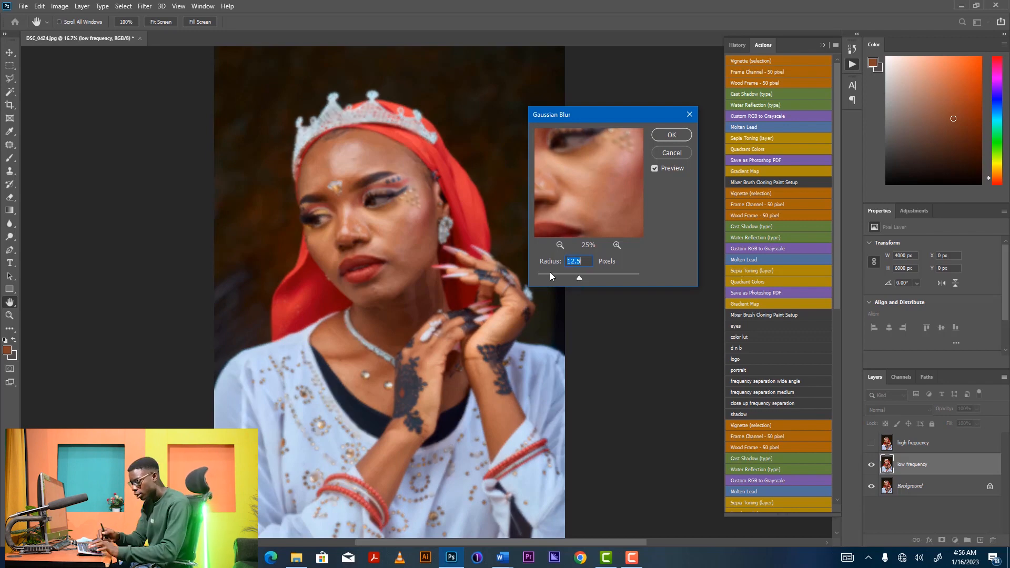
{"action": "key", "text": "Return"}
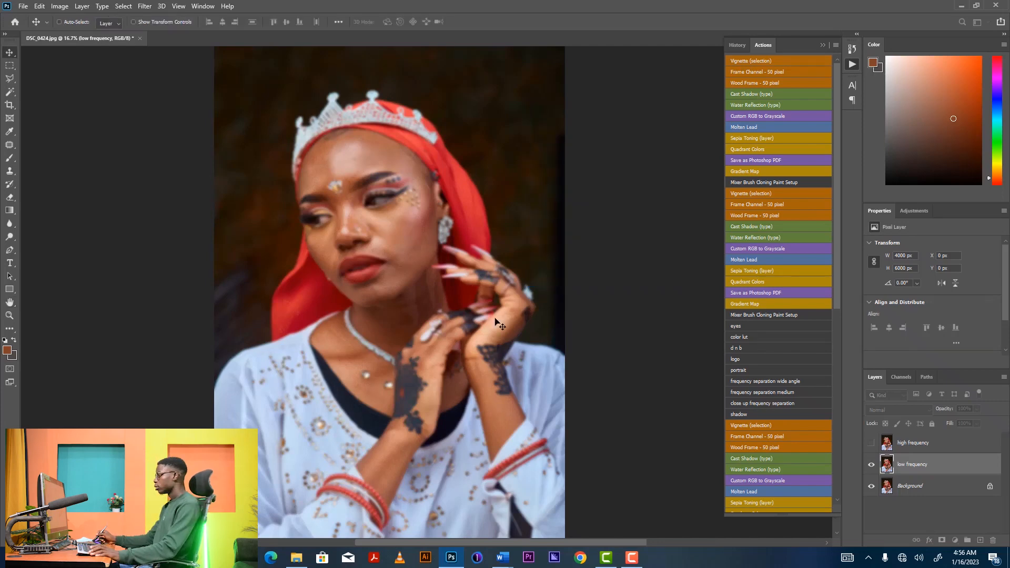
Show the high frequency layer and use Apply Image on it with the low frequency layer as source and Subtract blending.
{"action": "left_click", "coordinate": [916, 446]}
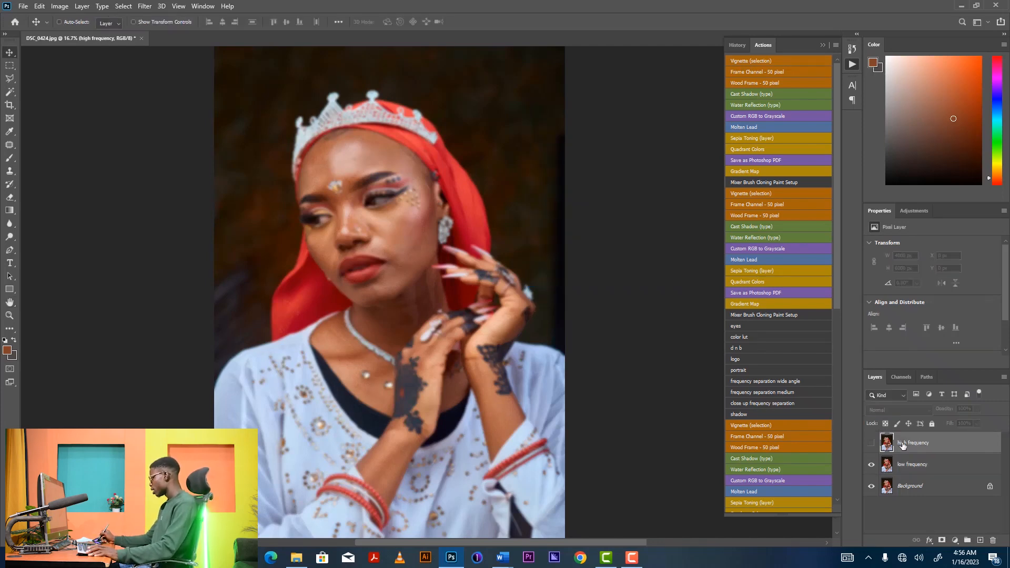
{"action": "left_click", "coordinate": [871, 445]}
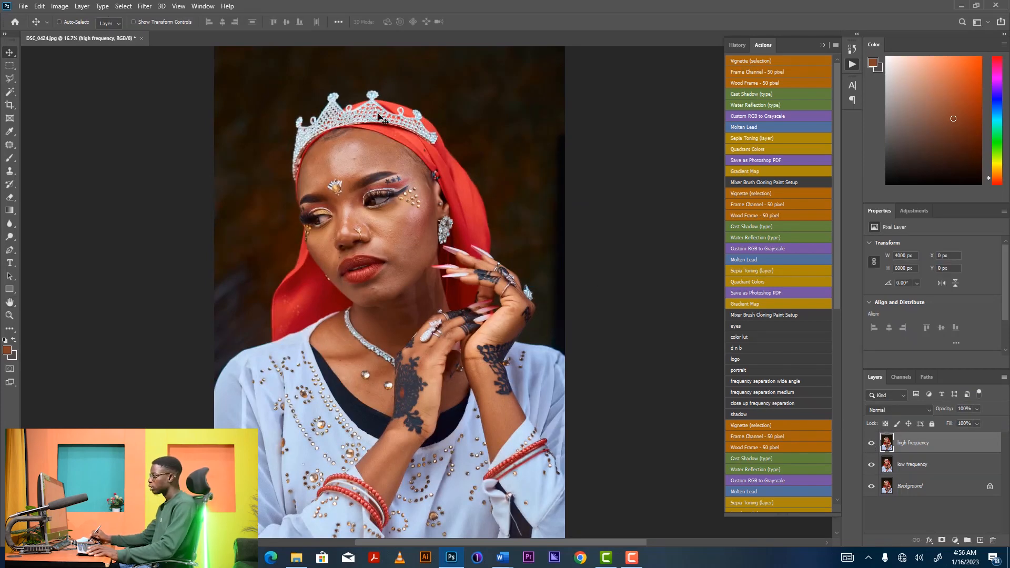
{"action": "left_click", "coordinate": [60, 7]}
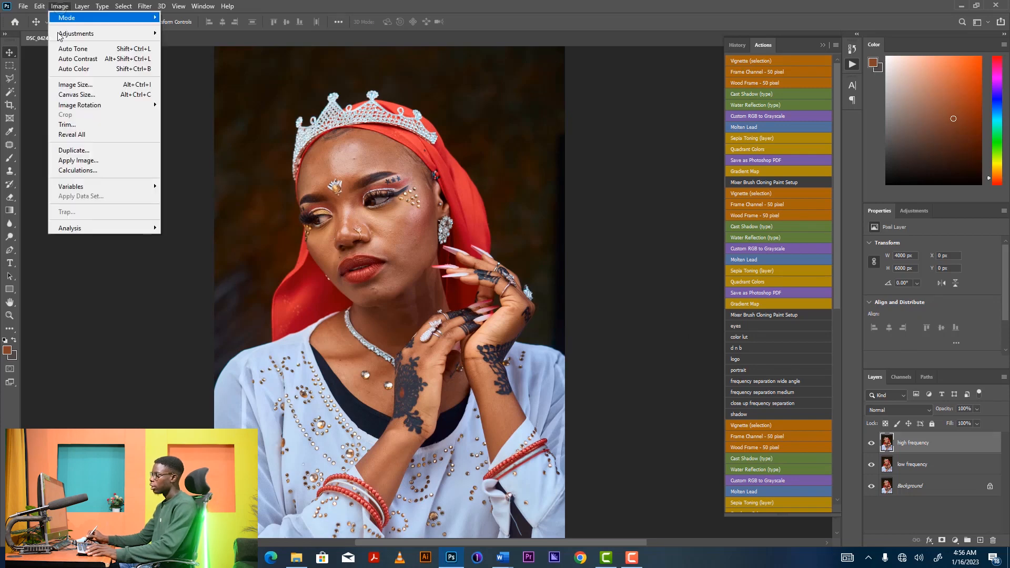
{"action": "left_click", "coordinate": [103, 161]}
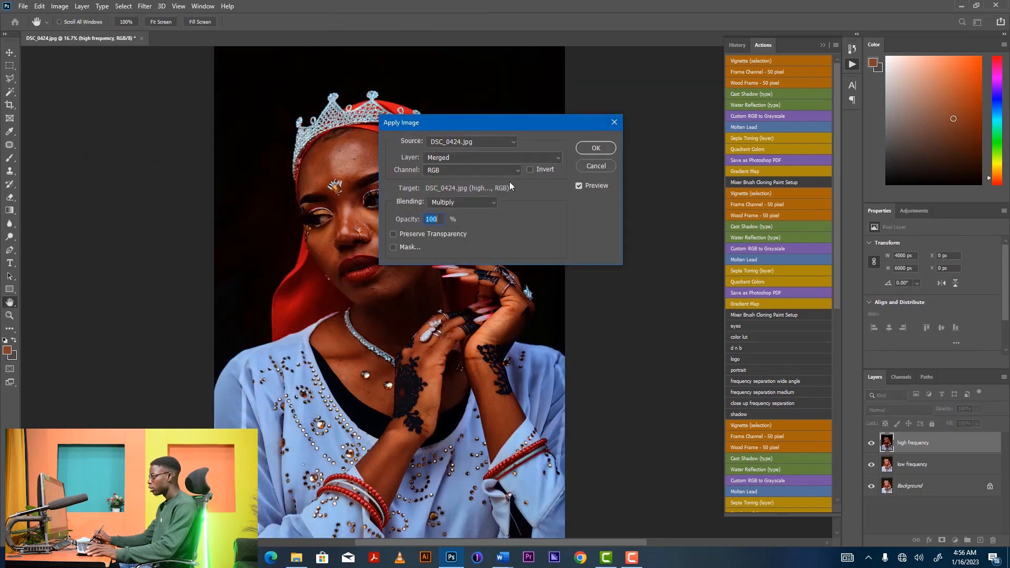
{"action": "left_click", "coordinate": [451, 157]}
{"action": "left_click", "coordinate": [449, 193]}
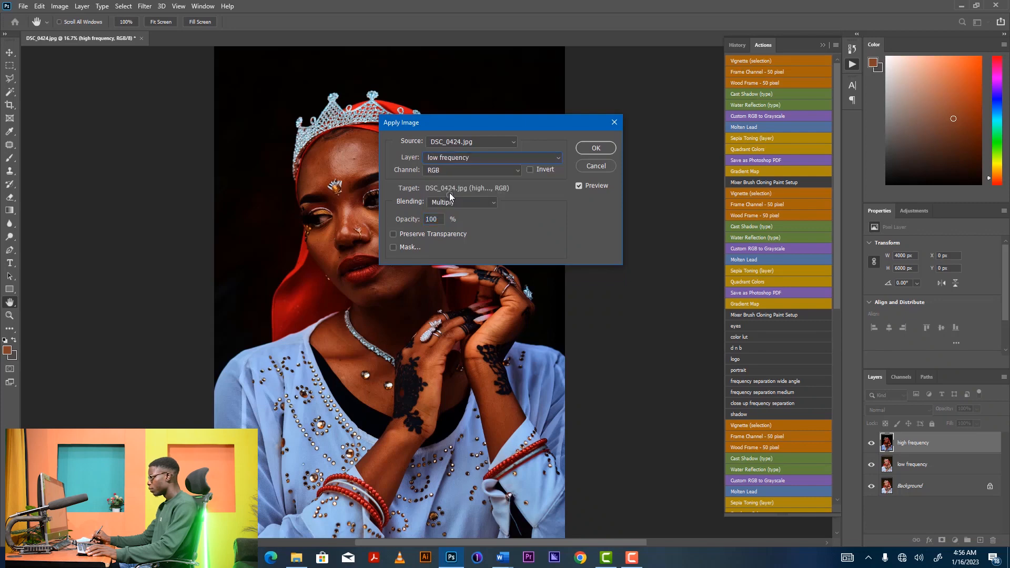
{"action": "left_click", "coordinate": [455, 205]}
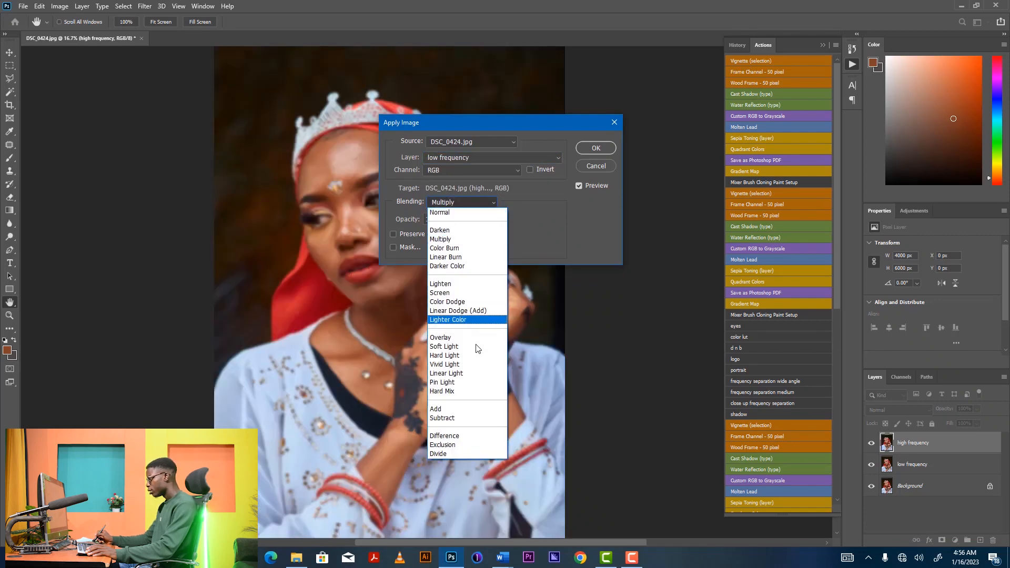
{"action": "left_click", "coordinate": [455, 419]}
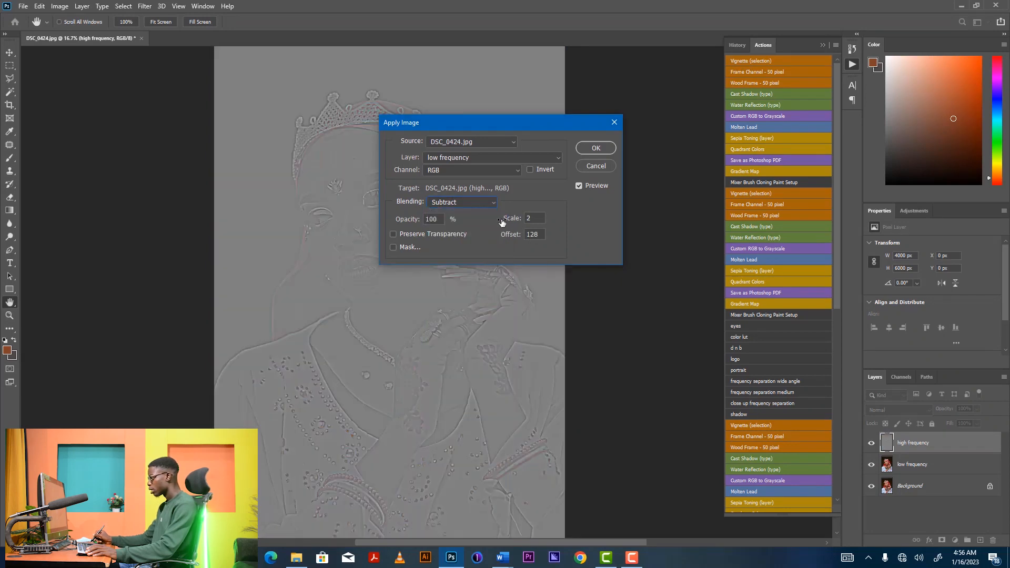
{"action": "left_click", "coordinate": [593, 148]}
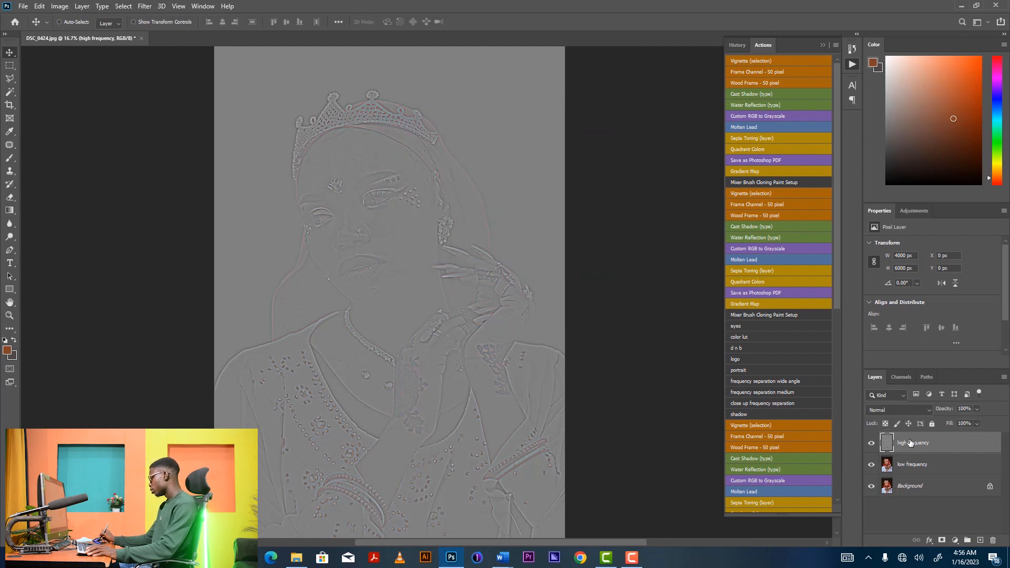
Set the high frequency layer's blend mode to Linear Light.
{"action": "left_click", "coordinate": [899, 409]}
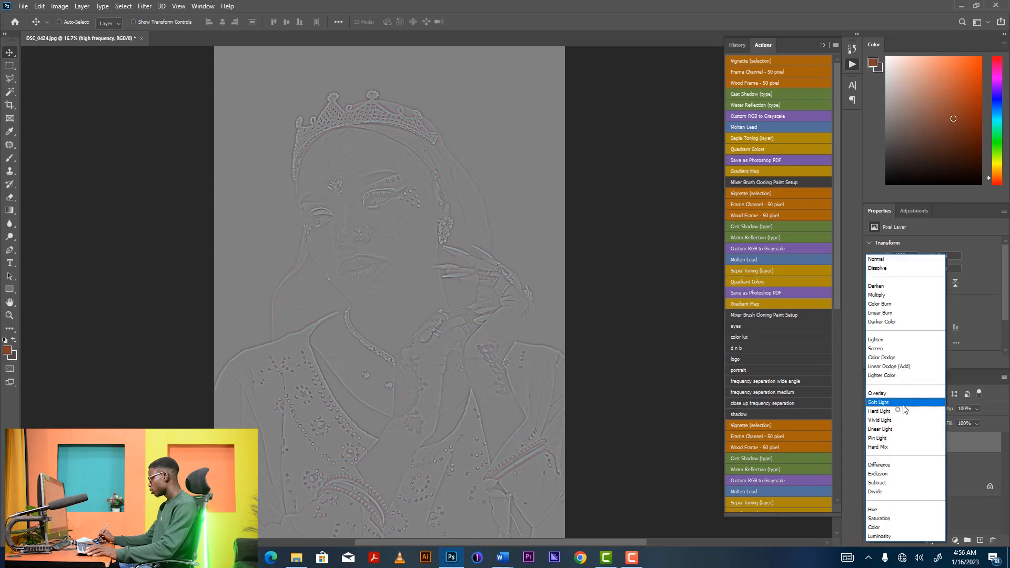
{"action": "left_click", "coordinate": [894, 429]}
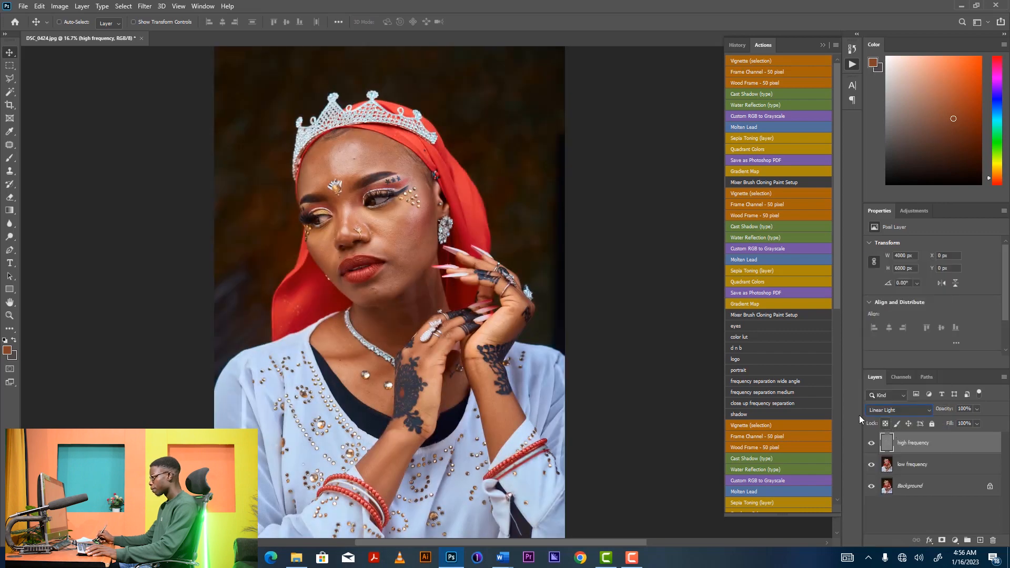
{"action": "key", "text": "ctrl+plus"}
{"action": "key", "text": "ctrl+plus"}
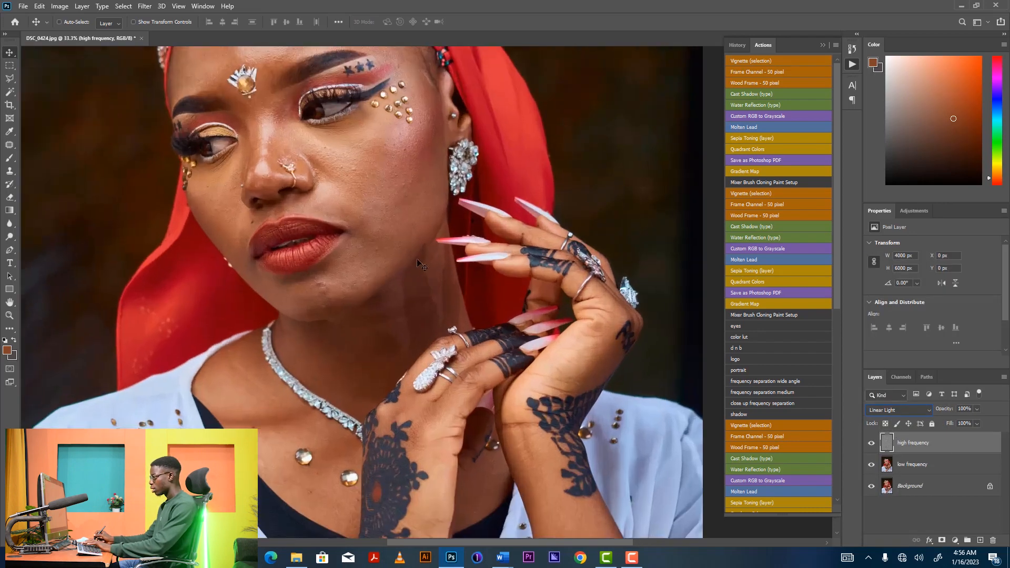
{"action": "left_click_drag", "start_coordinate": [366, 239], "coordinate": [393, 343]}
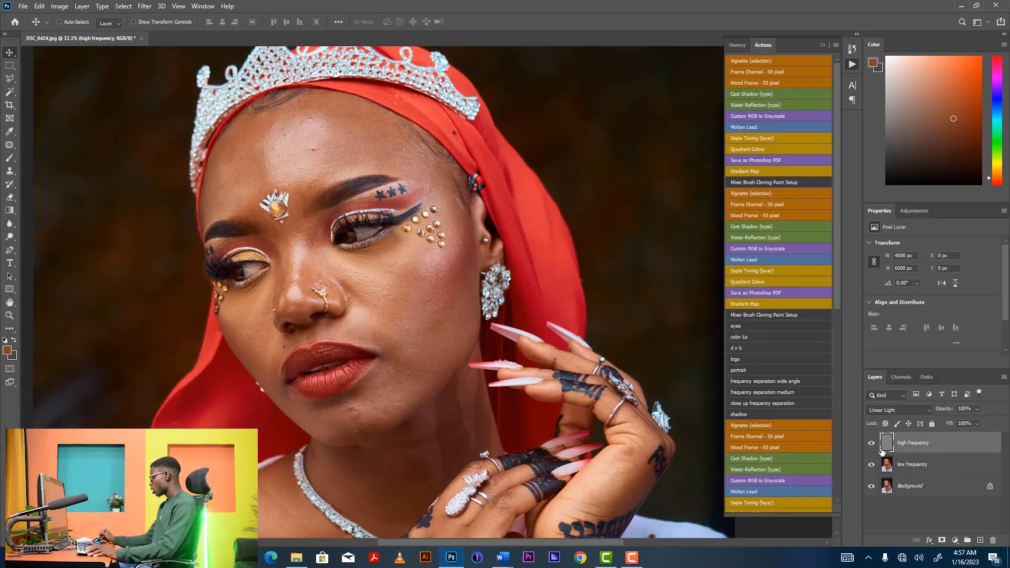
Make the low frequency layer active and switch to the Mixer Brush Tool.
{"action": "left_click", "coordinate": [941, 464]}
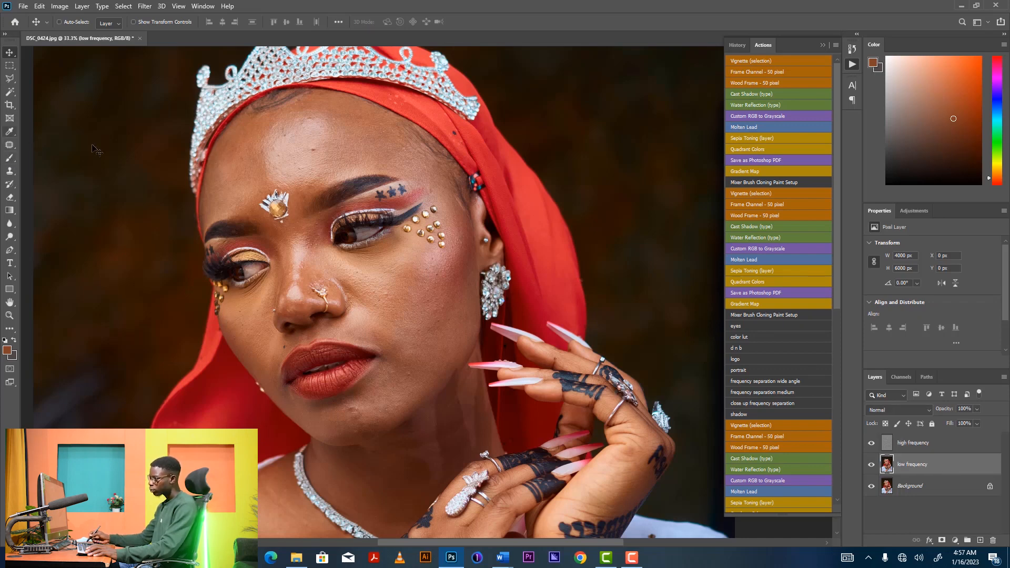
{"action": "right_click", "coordinate": [10, 159]}
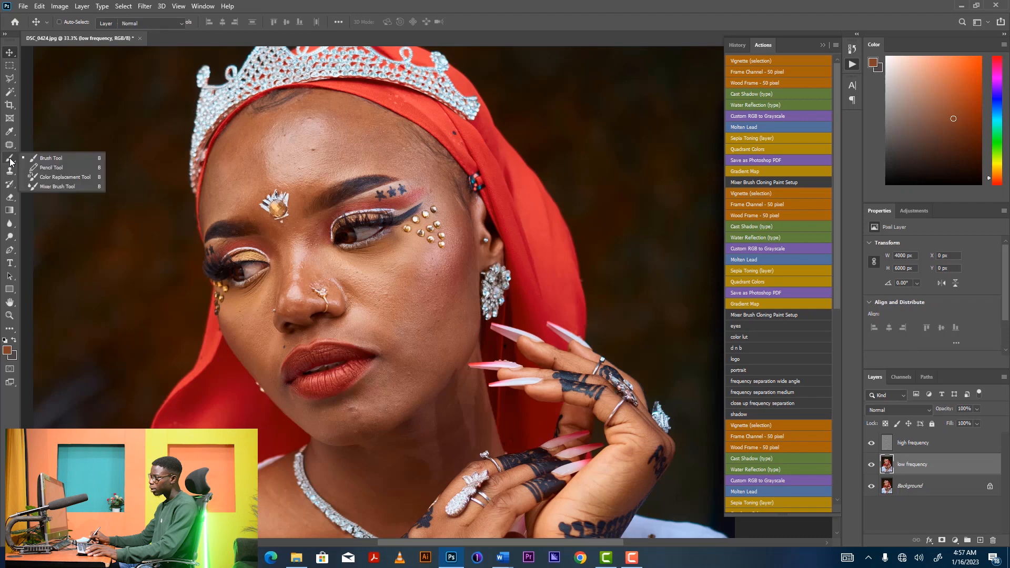
{"action": "left_click", "coordinate": [55, 185]}
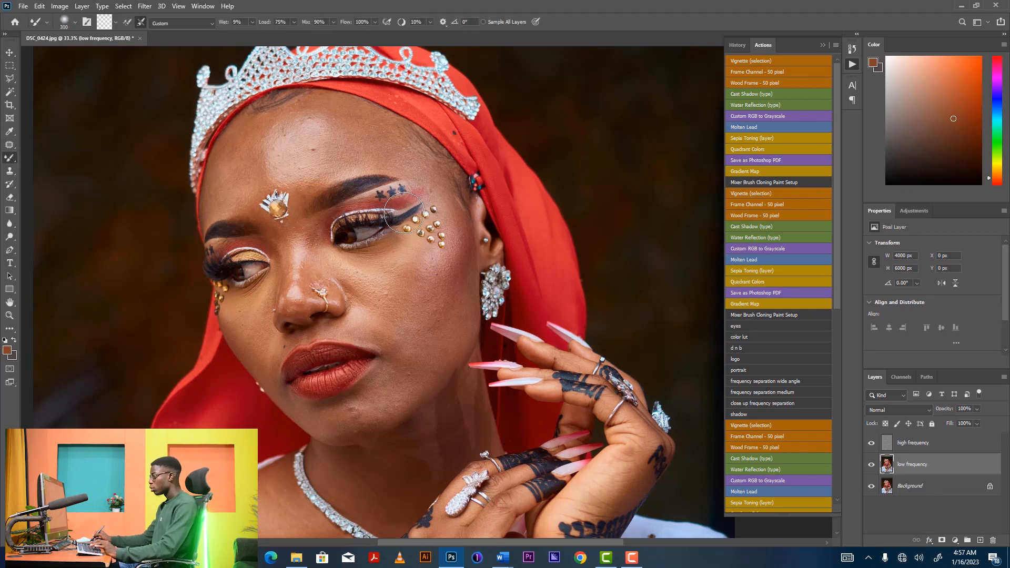
{"action": "key", "text": "v"}
{"action": "key", "text": "b"}
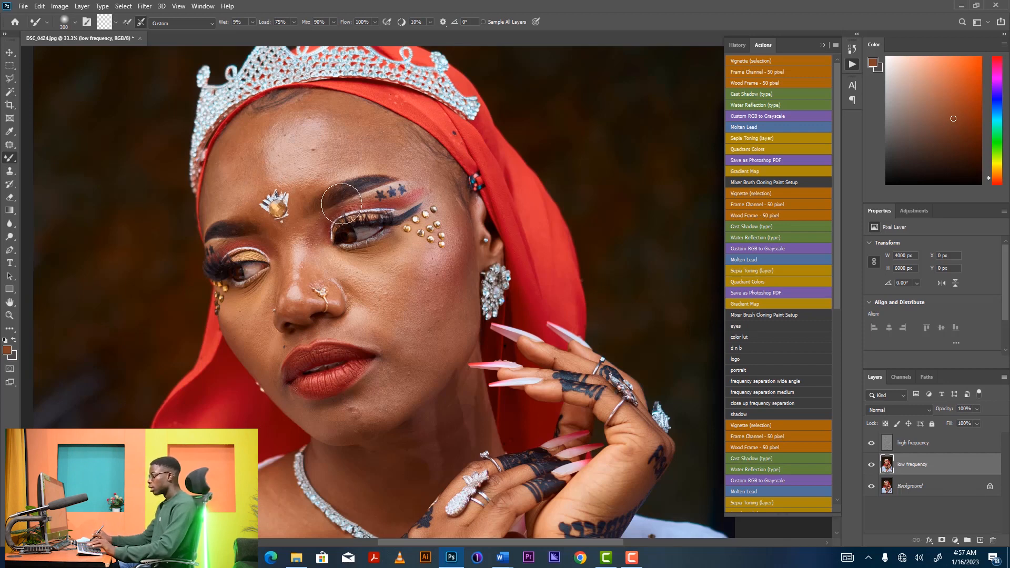
{"action": "key", "text": "ctrl+minus"}
{"action": "key", "text": "ctrl+minus"}
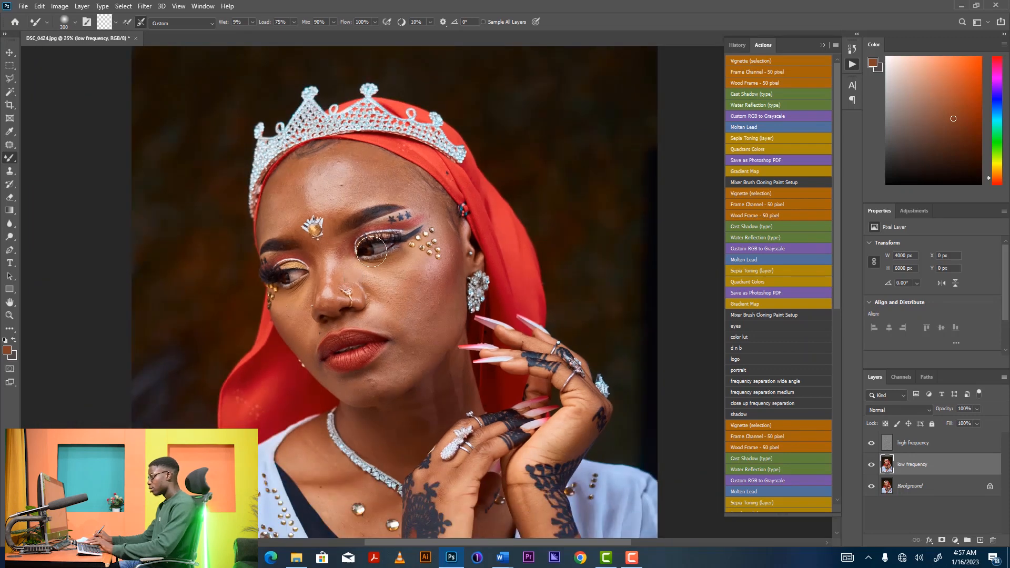
{"action": "mouse_move", "coordinate": [408, 326]}
{"action": "left_mouse_down"}
{"action": "mouse_move", "coordinate": [409, 314]}
{"action": "mouse_move", "coordinate": [367, 315]}
{"action": "mouse_move", "coordinate": [349, 290]}
{"action": "mouse_move", "coordinate": [364, 291]}
{"action": "left_mouse_up"}
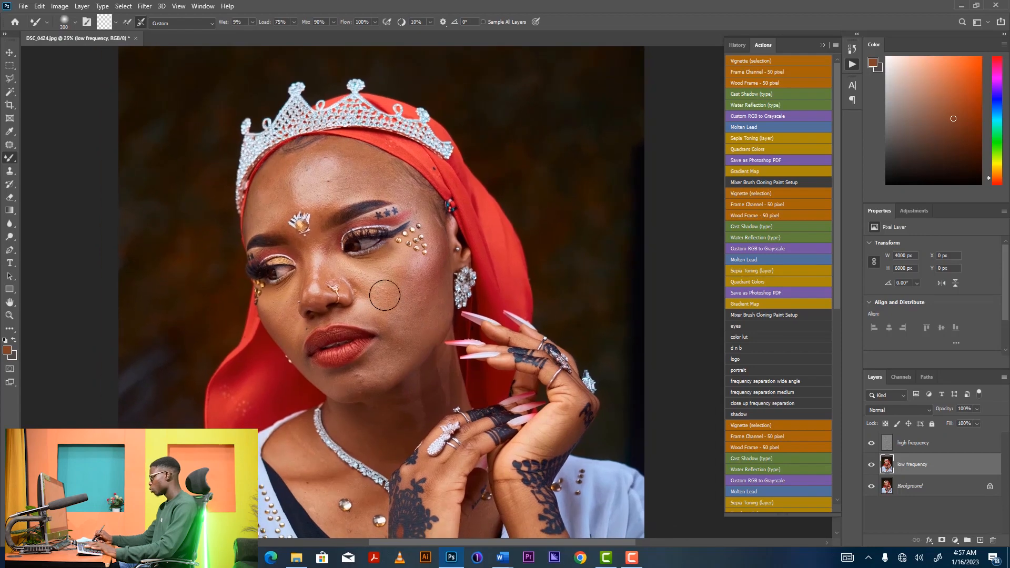
{"action": "key", "text": "ctrl+plus"}
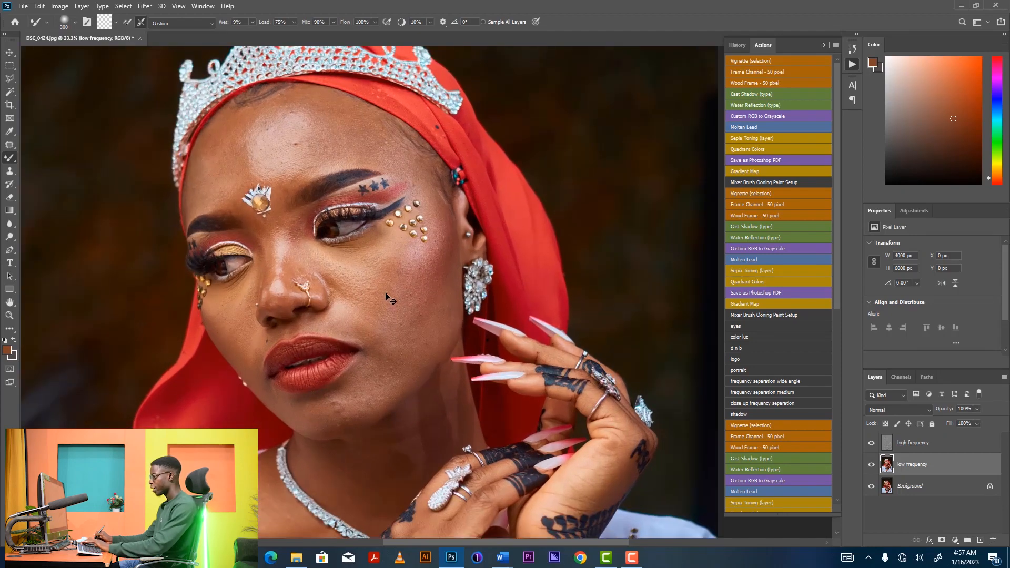
{"action": "key", "text": "ctrl+minus"}
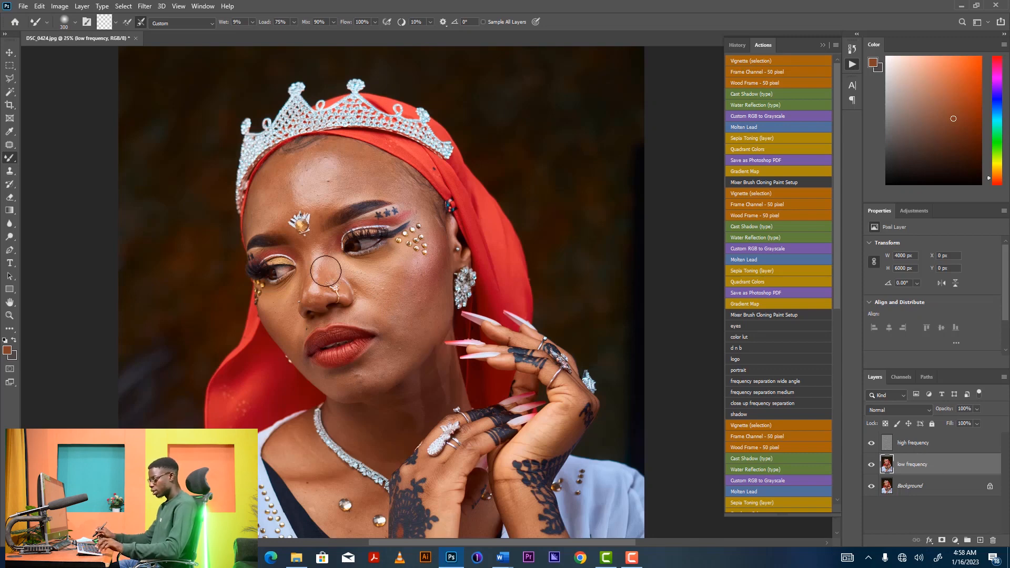
Create a new document of type Photo in the Portrait, 4 x 6 size.
{"action": "key", "text": "ctrl+n"}
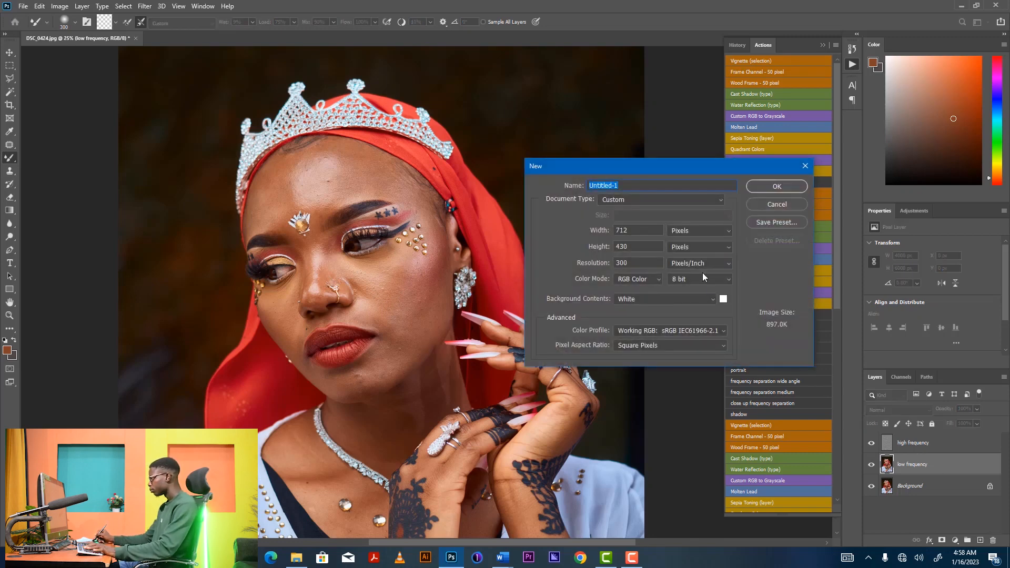
{"action": "left_click", "coordinate": [627, 198]}
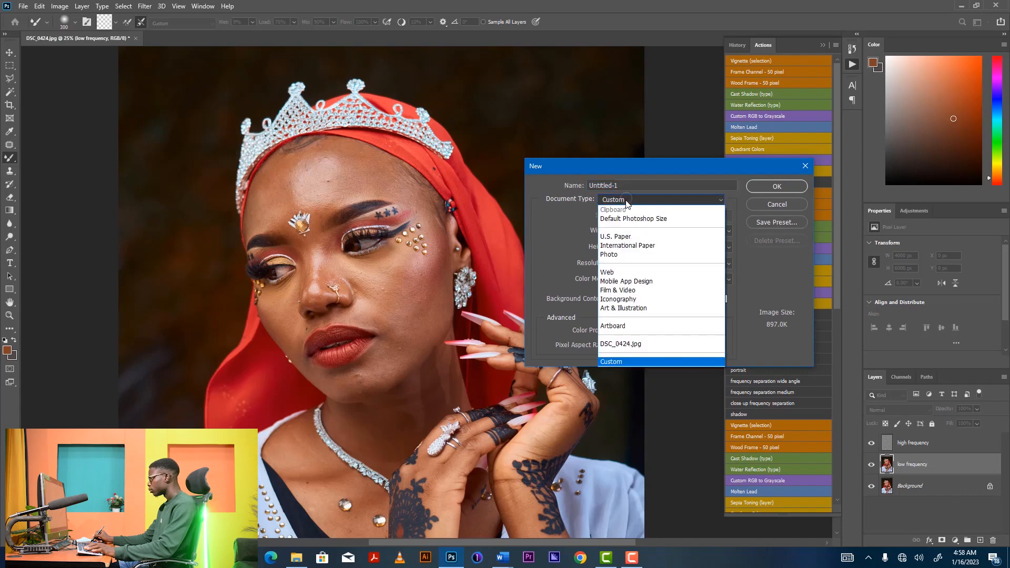
{"action": "left_click", "coordinate": [618, 254]}
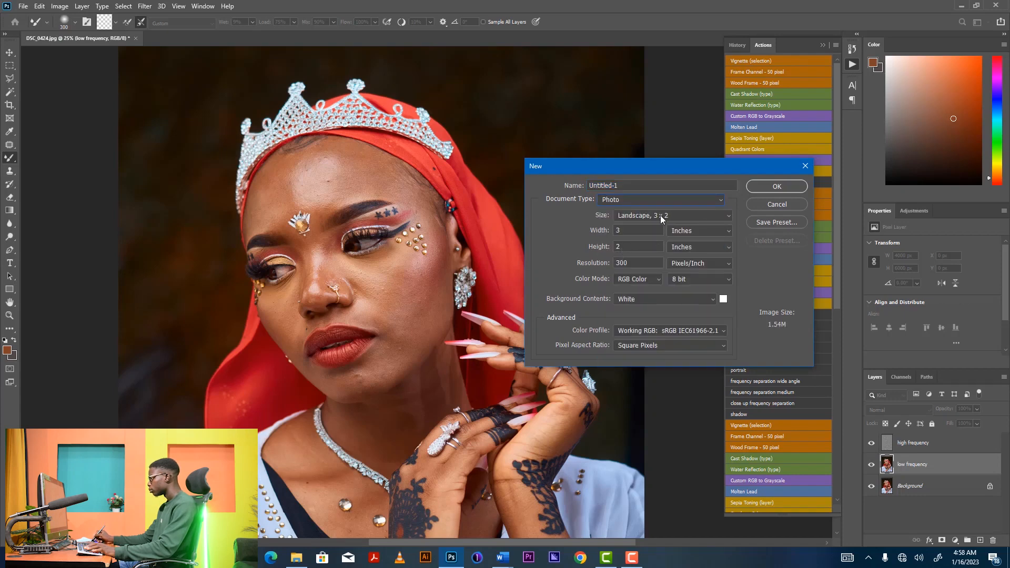
{"action": "left_click", "coordinate": [678, 215]}
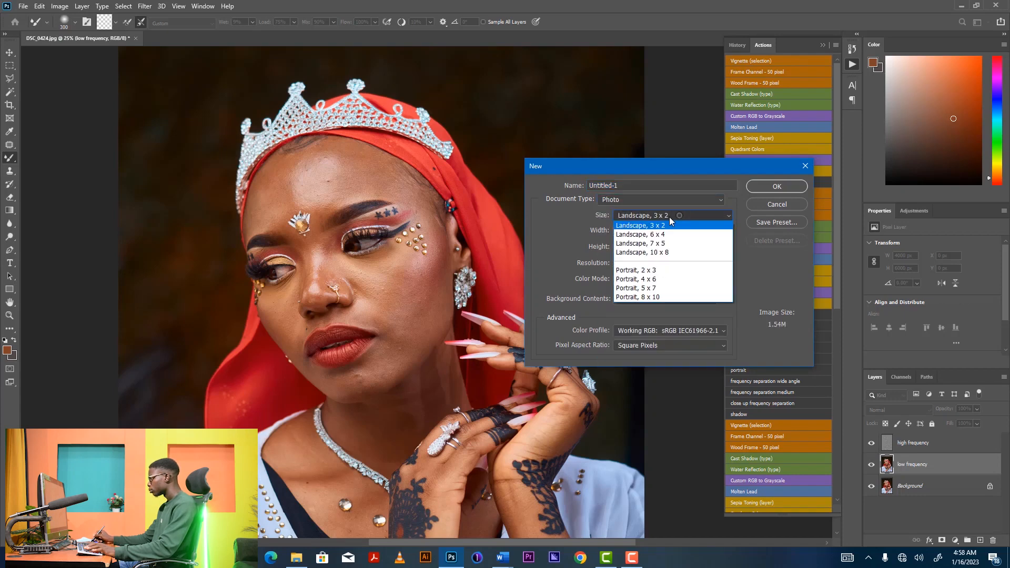
{"action": "left_click", "coordinate": [655, 283]}
{"action": "left_click", "coordinate": [765, 185]}
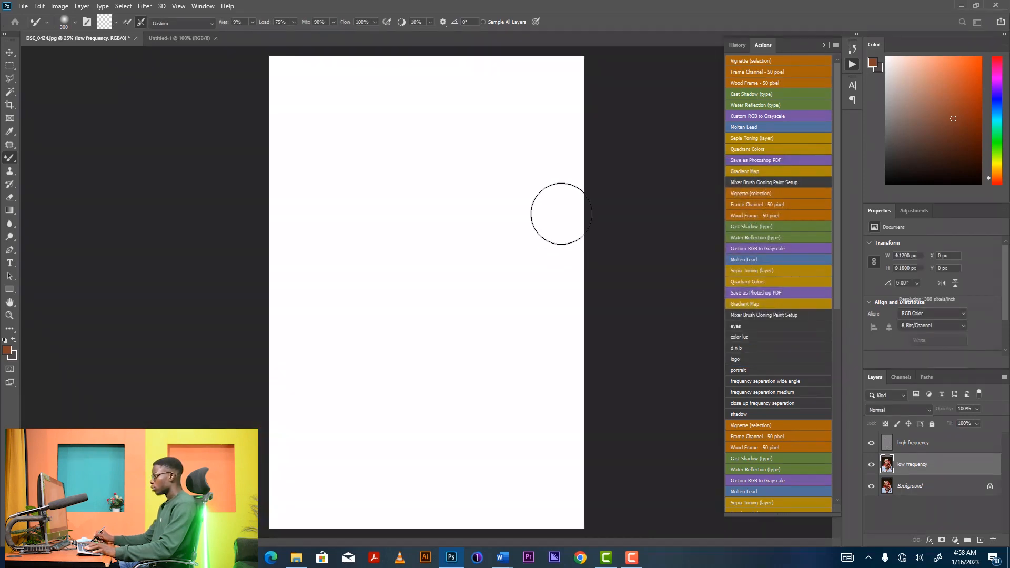
Copy the Background layer of DSC_0424.jpg into the new Untitled-1 document.
{"action": "key", "text": "v"}
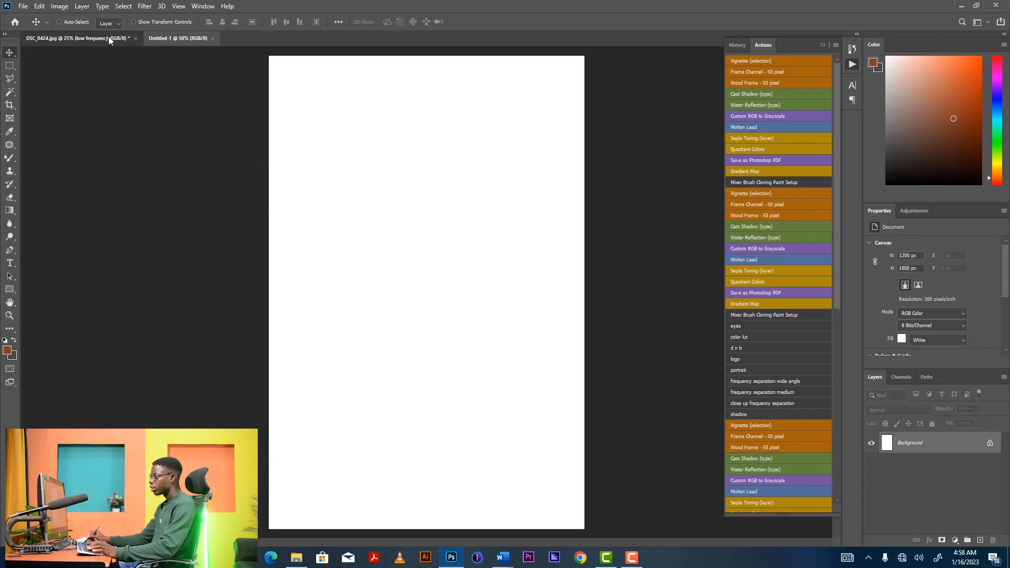
{"action": "left_click", "coordinate": [105, 38]}
{"action": "left_click", "coordinate": [910, 486]}
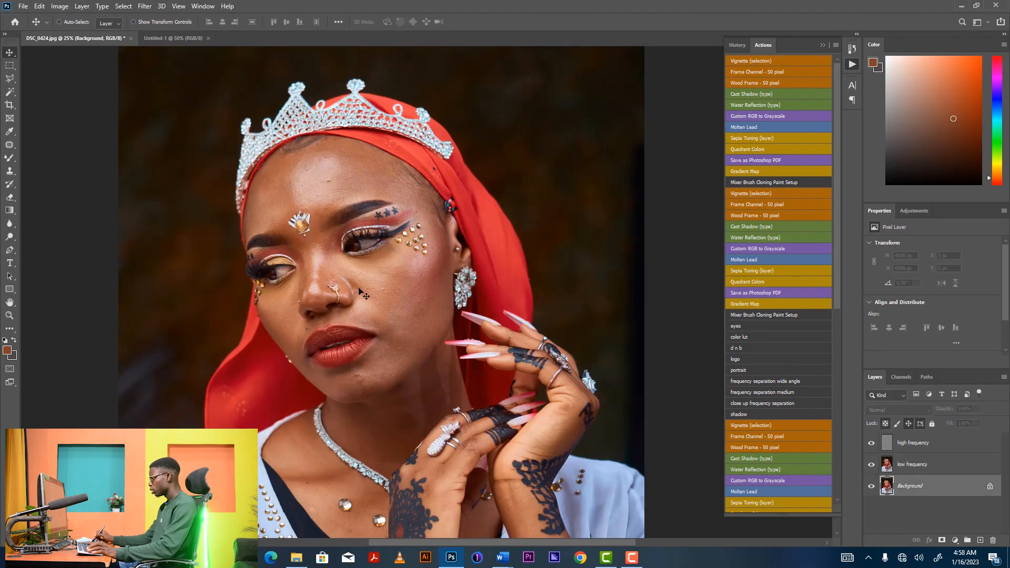
{"action": "left_click_drag", "start_coordinate": [298, 241], "coordinate": [341, 215]}
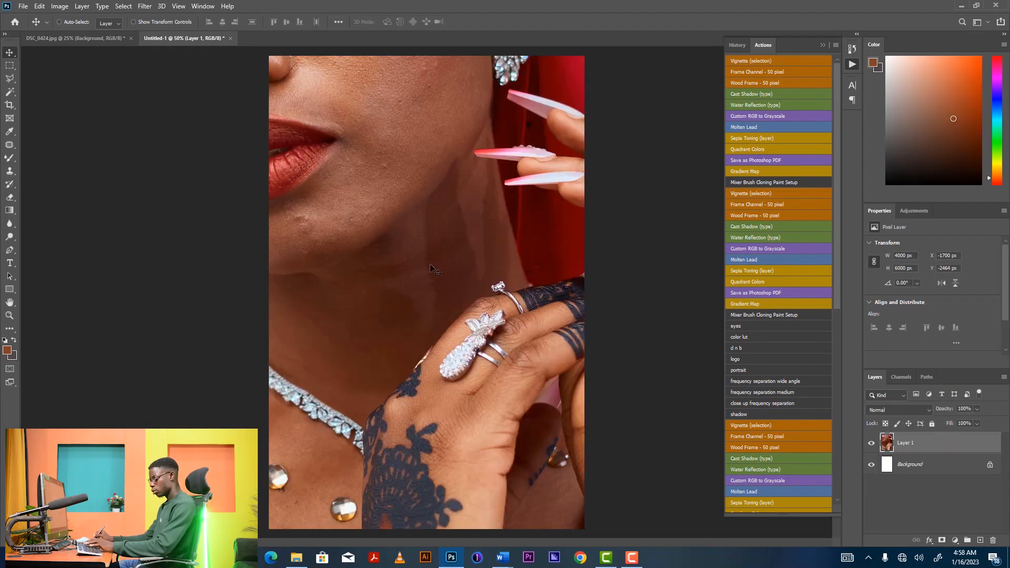
Scale the copied portrait to 34.30% so that it fills the Untitled-1 canvas.
{"action": "key", "text": "ctrl+minus"}
{"action": "key", "text": "ctrl+t"}
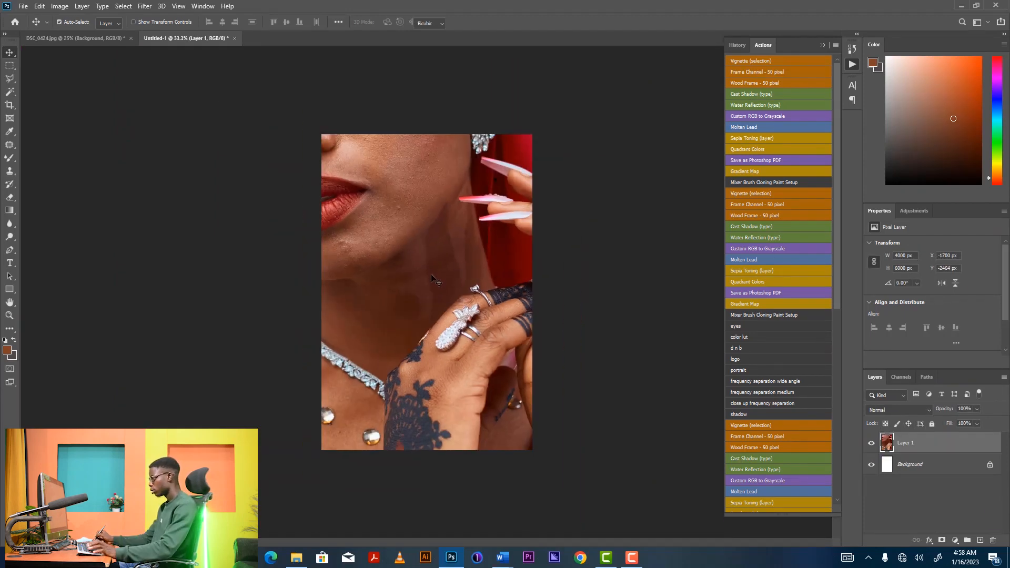
{"action": "left_click_drag", "start_coordinate": [430, 295], "coordinate": [333, 280]}
{"action": "key", "text": "ctrl+minus"}
{"action": "key", "text": "ctrl+minus"}
{"action": "scroll", "coordinate": [434, 280], "scroll_direction": "down", "scroll_amount": 3}
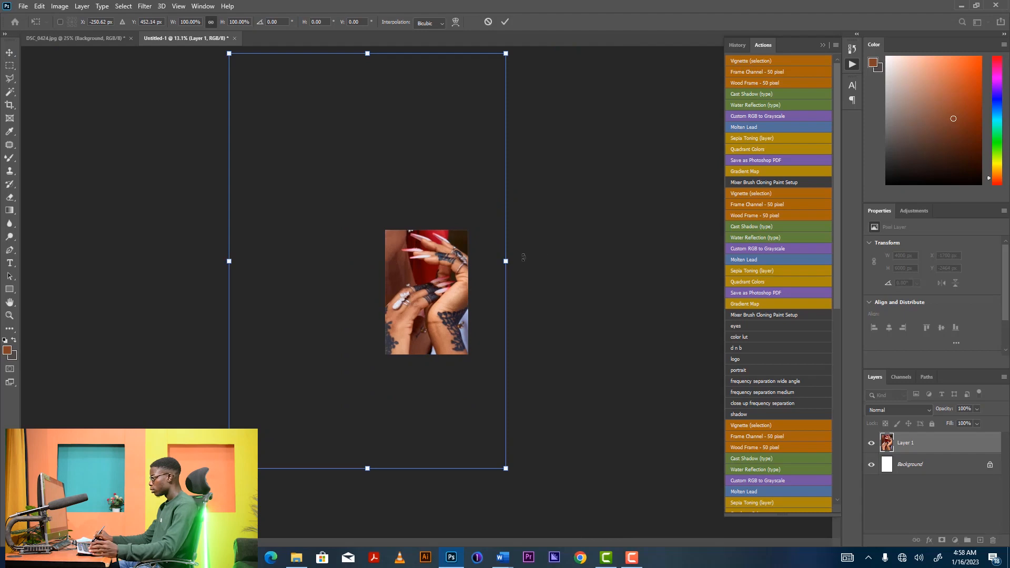
{"action": "left_click_drag", "start_coordinate": [506, 261], "coordinate": [452, 278]}
{"action": "key", "text": "Return"}
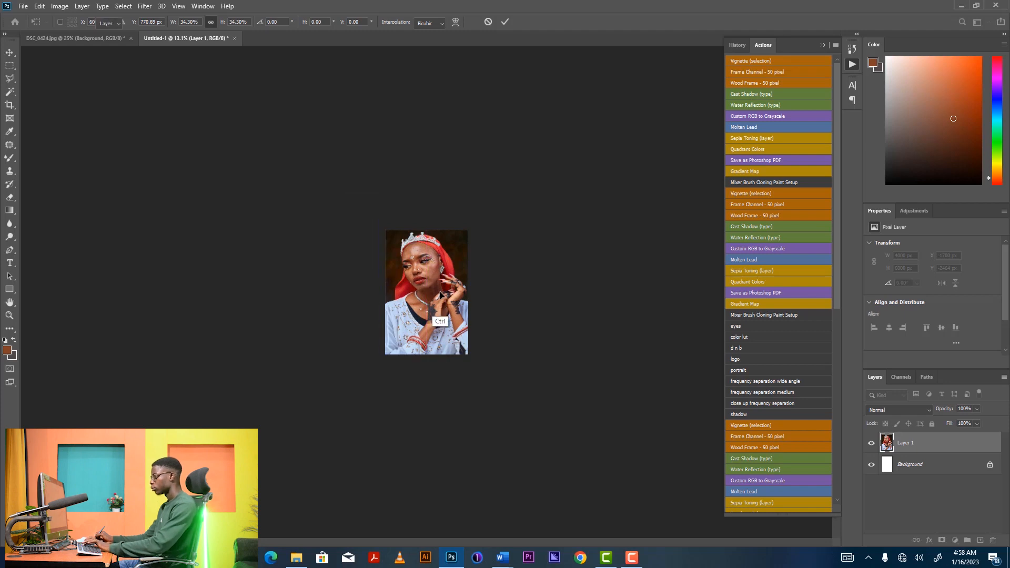
Add a new empty layer above the portrait layer in Untitled-1.
{"action": "key", "text": "ctrl+plus"}
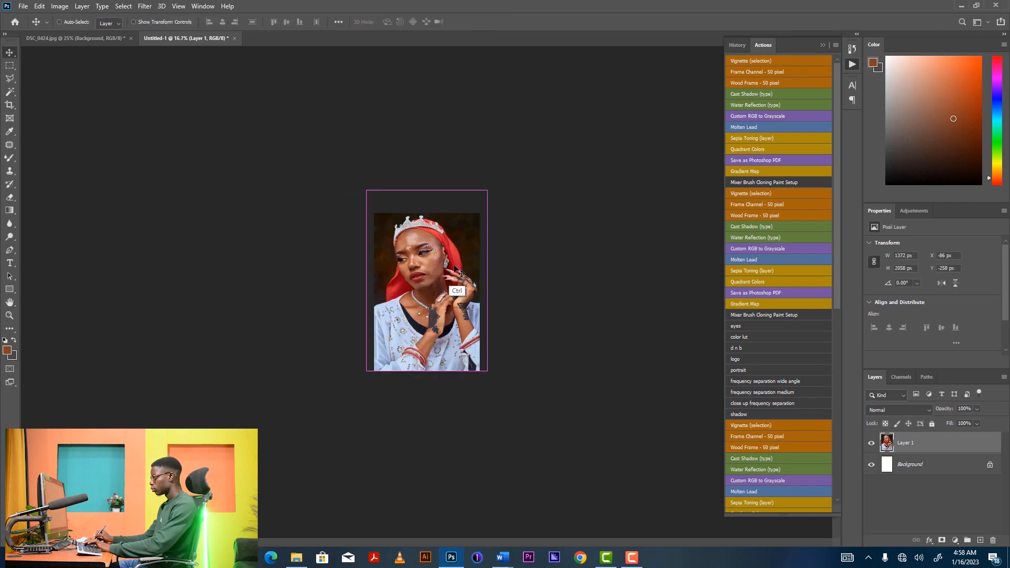
{"action": "key", "text": "ctrl+plus"}
{"action": "key", "text": "ctrl+plus"}
{"action": "key", "text": "ctrl+plus"}
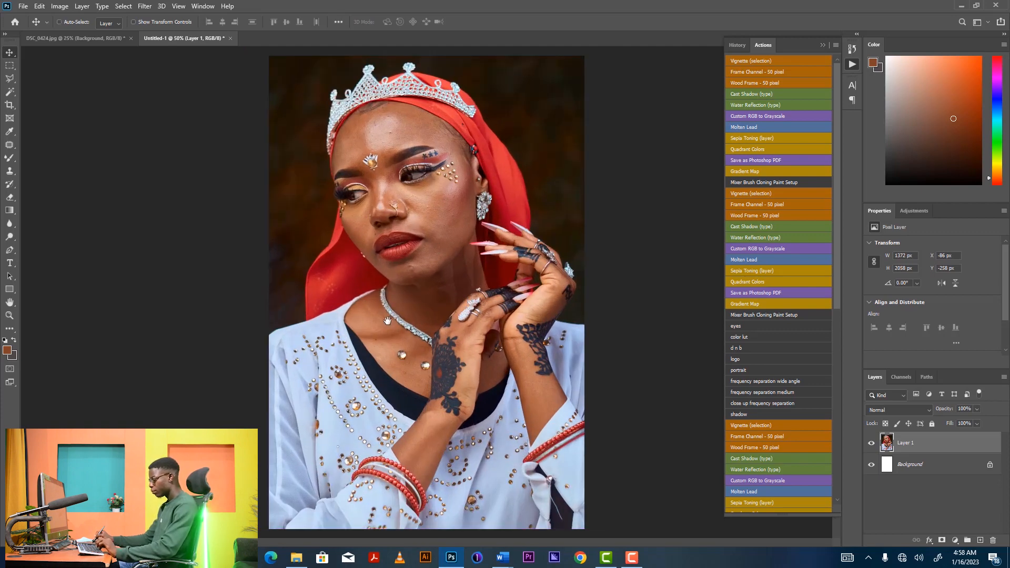
{"action": "key", "text": "ctrl+plus"}
{"action": "key", "text": "ctrl+plus"}
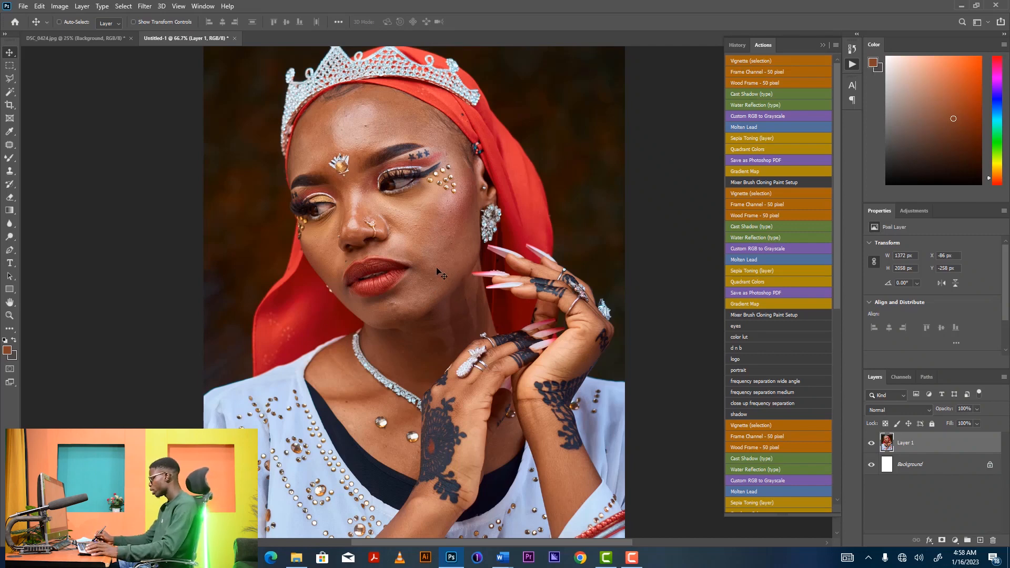
{"action": "left_click_drag", "start_coordinate": [428, 254], "coordinate": [418, 284]}
{"action": "key", "text": "ctrl"}
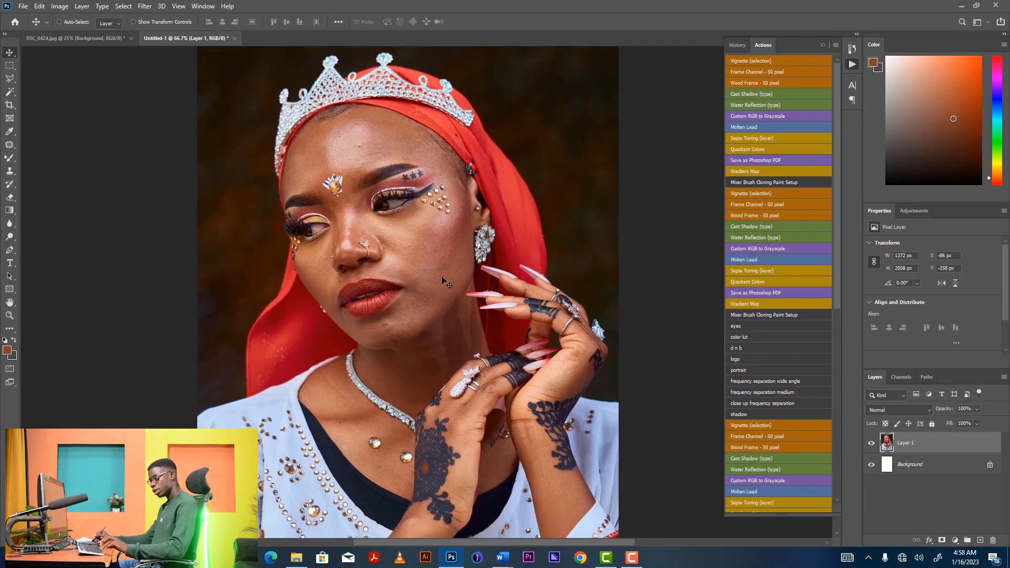
{"action": "key", "text": "ctrl+shift+n"}
{"action": "key", "text": "Return"}
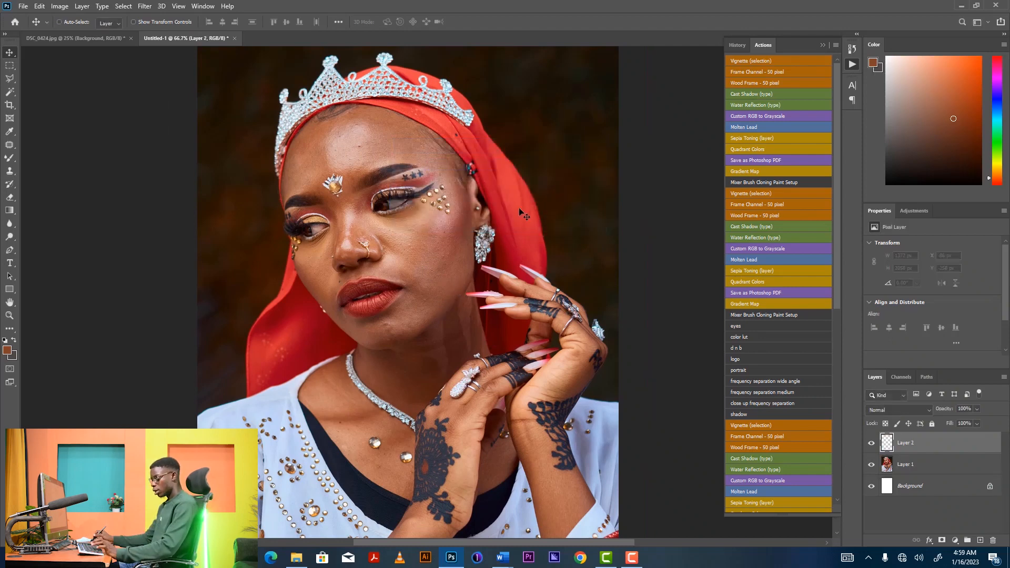
Switch to the regular Brush Tool and reduce its size to 40.
{"action": "key", "text": "b"}
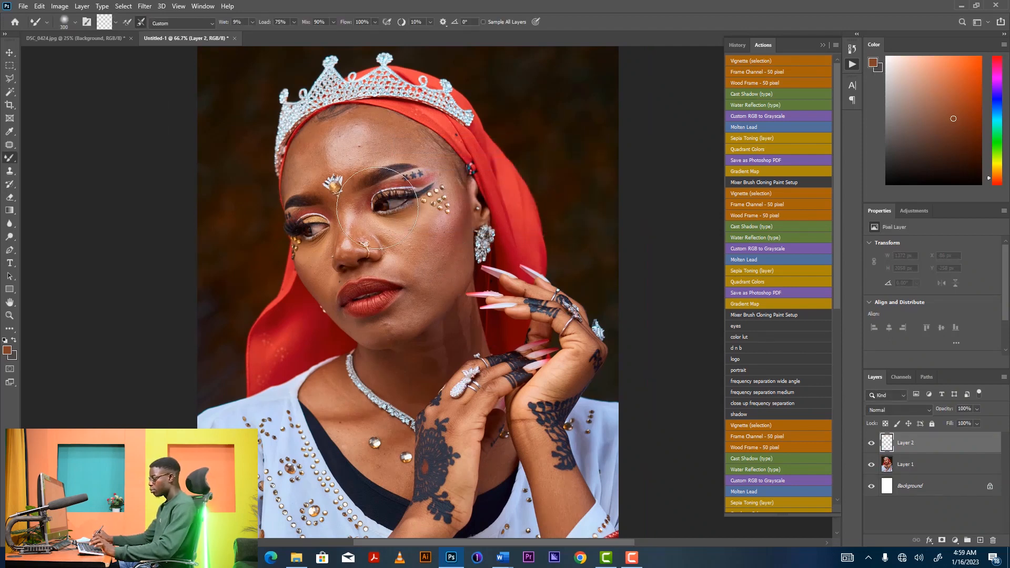
{"action": "right_click", "coordinate": [10, 158]}
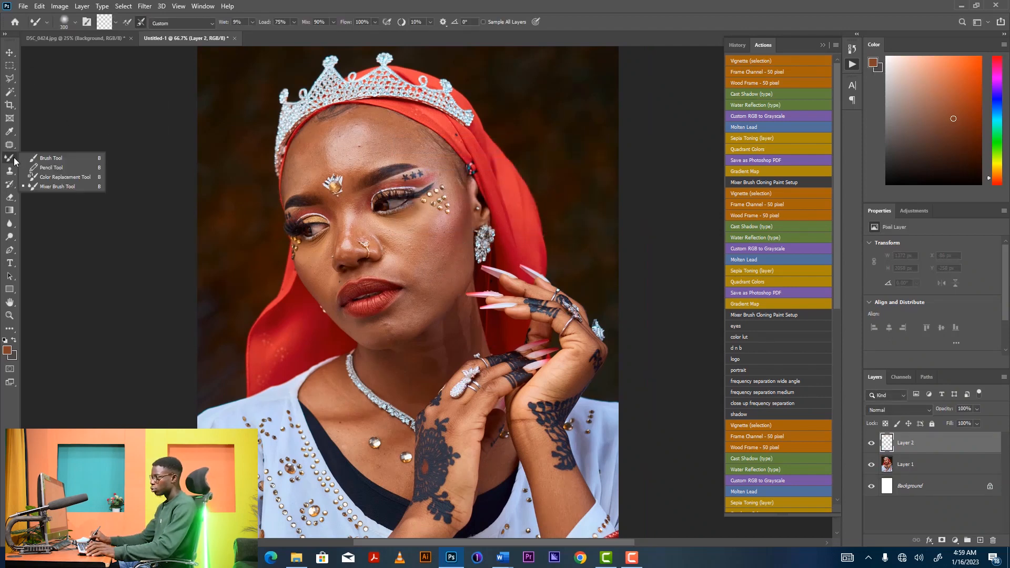
{"action": "left_click", "coordinate": [47, 158]}
{"action": "key", "text": "bracketleft"}
{"action": "key", "text": "bracketleft"}
{"action": "key", "text": "bracketleft"}
{"action": "key", "text": "bracketleft"}
{"action": "key", "text": "bracketleft"}
{"action": "key", "text": "bracketleft"}
{"action": "key", "text": "bracketleft"}
{"action": "key", "text": "bracketleft"}
{"action": "key", "text": "bracketleft"}
{"action": "key", "text": "bracketleft"}
{"action": "key", "text": "bracketleft"}
{"action": "key", "text": "bracketleft"}
{"action": "key", "text": "bracketleft"}
{"action": "key", "text": "bracketleft"}
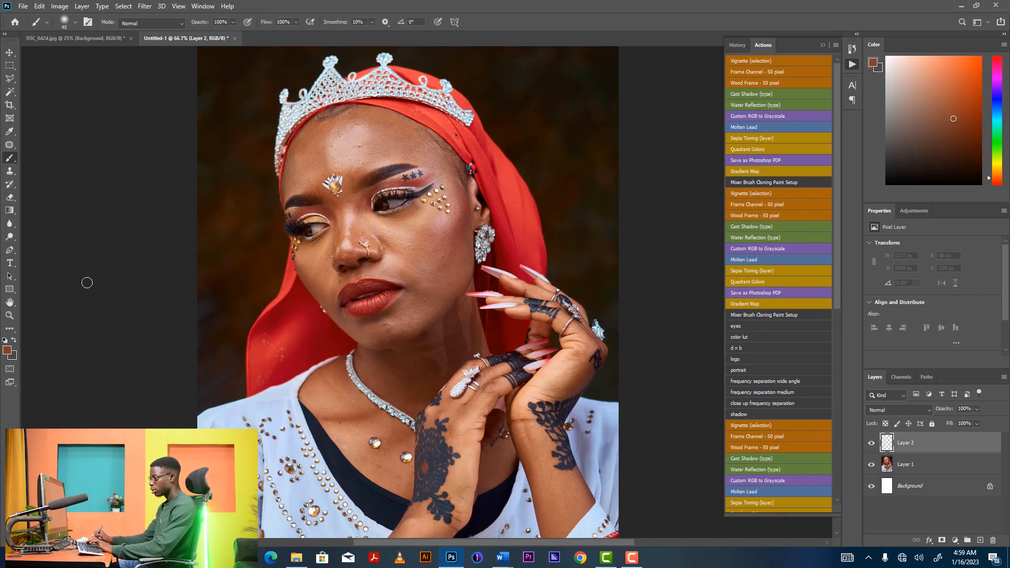
Set the foreground colour to bright green #0cf158 and shrink the brush to a thin outline size.
{"action": "left_click", "coordinate": [9, 350]}
{"action": "left_click_drag", "start_coordinate": [706, 251], "coordinate": [706, 239]}
{"action": "left_click", "coordinate": [692, 157]}
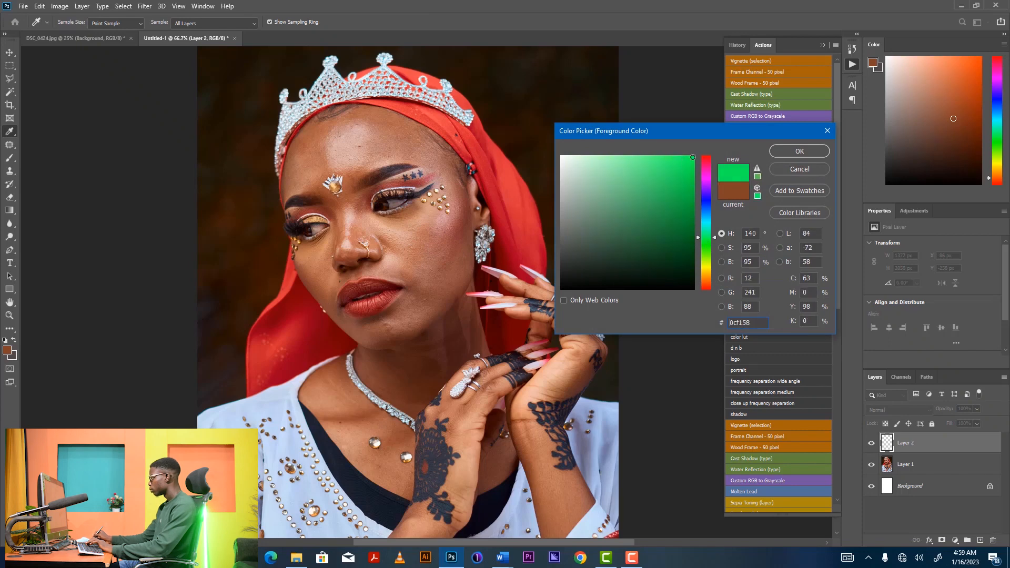
{"action": "left_click", "coordinate": [772, 153]}
{"action": "key", "text": "bracketleft"}
{"action": "key", "text": "bracketleft"}
{"action": "key", "text": "bracketleft"}
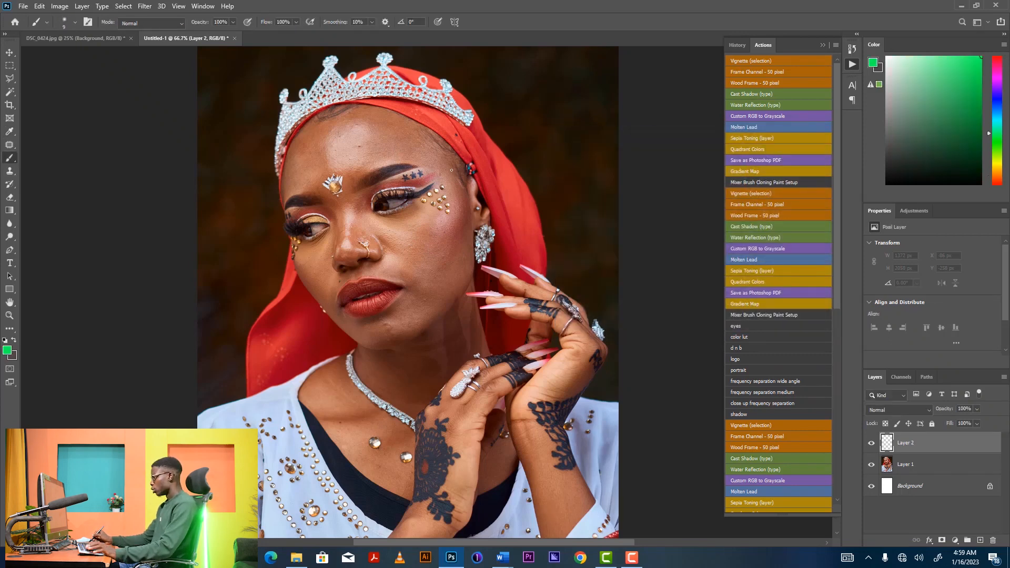
Outline the forehead, both cheeks, the chin and the nose in green on the new layer, and shrink the brush slightly.
{"action": "mouse_move", "coordinate": [432, 136]}
{"action": "left_mouse_down"}
{"action": "mouse_move", "coordinate": [398, 113]}
{"action": "mouse_move", "coordinate": [325, 111]}
{"action": "mouse_move", "coordinate": [288, 153]}
{"action": "mouse_move", "coordinate": [283, 184]}
{"action": "mouse_move", "coordinate": [316, 195]}
{"action": "mouse_move", "coordinate": [434, 136]}
{"action": "left_mouse_up"}
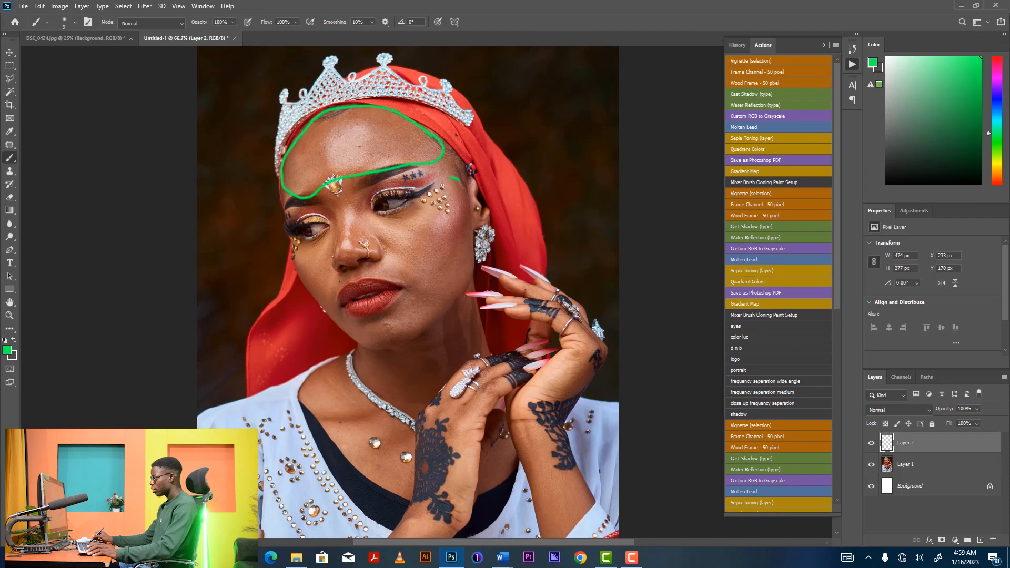
{"action": "mouse_move", "coordinate": [447, 276]}
{"action": "left_mouse_down"}
{"action": "mouse_move", "coordinate": [473, 243]}
{"action": "mouse_move", "coordinate": [470, 184]}
{"action": "left_mouse_up"}
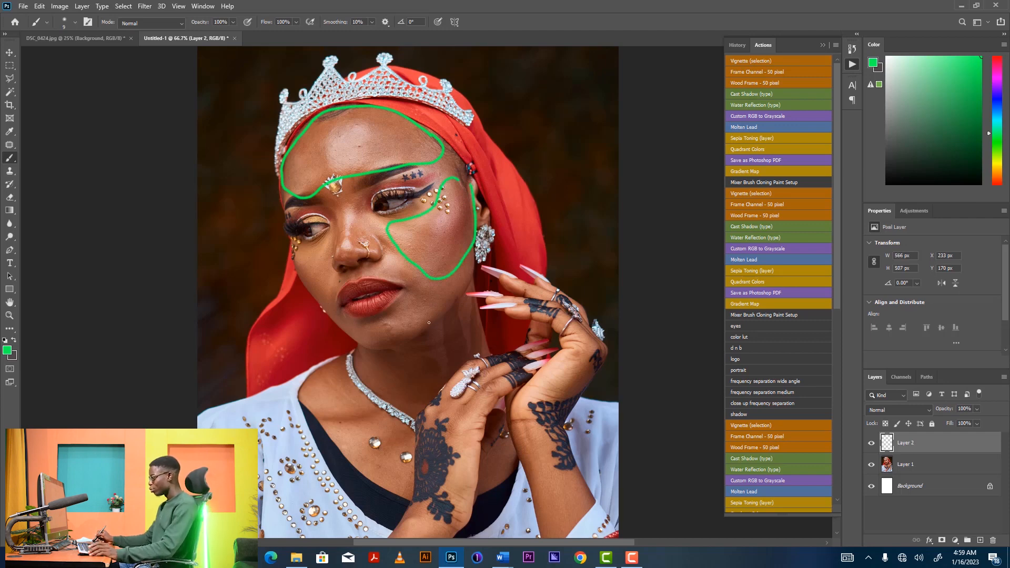
{"action": "mouse_move", "coordinate": [413, 286]}
{"action": "left_mouse_down"}
{"action": "mouse_move", "coordinate": [359, 322]}
{"action": "mouse_move", "coordinate": [337, 321]}
{"action": "mouse_move", "coordinate": [352, 344]}
{"action": "mouse_move", "coordinate": [386, 350]}
{"action": "mouse_move", "coordinate": [447, 309]}
{"action": "mouse_move", "coordinate": [448, 296]}
{"action": "mouse_move", "coordinate": [415, 283]}
{"action": "left_mouse_up"}
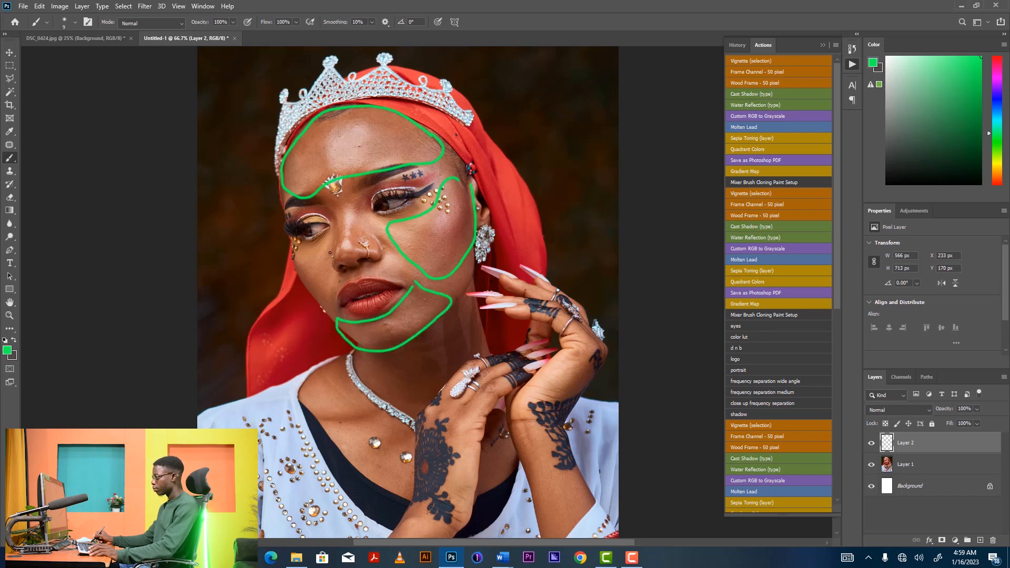
{"action": "mouse_move", "coordinate": [313, 248]}
{"action": "left_mouse_down"}
{"action": "mouse_move", "coordinate": [311, 286]}
{"action": "mouse_move", "coordinate": [323, 305]}
{"action": "mouse_move", "coordinate": [325, 242]}
{"action": "mouse_move", "coordinate": [340, 220]}
{"action": "mouse_move", "coordinate": [333, 249]}
{"action": "mouse_move", "coordinate": [339, 265]}
{"action": "mouse_move", "coordinate": [367, 256]}
{"action": "left_mouse_up"}
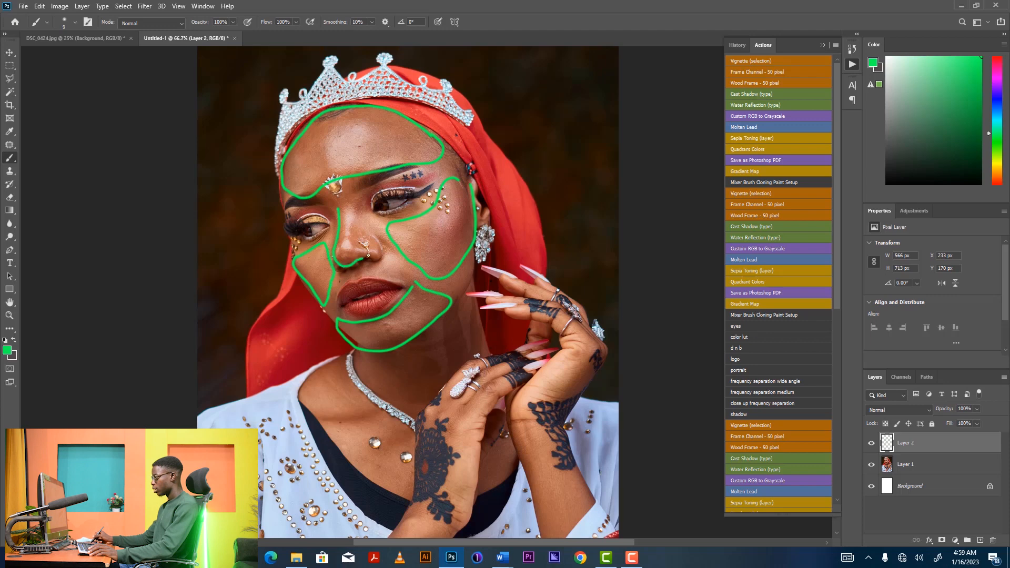
{"action": "left_click_drag", "start_coordinate": [346, 200], "coordinate": [337, 207]}
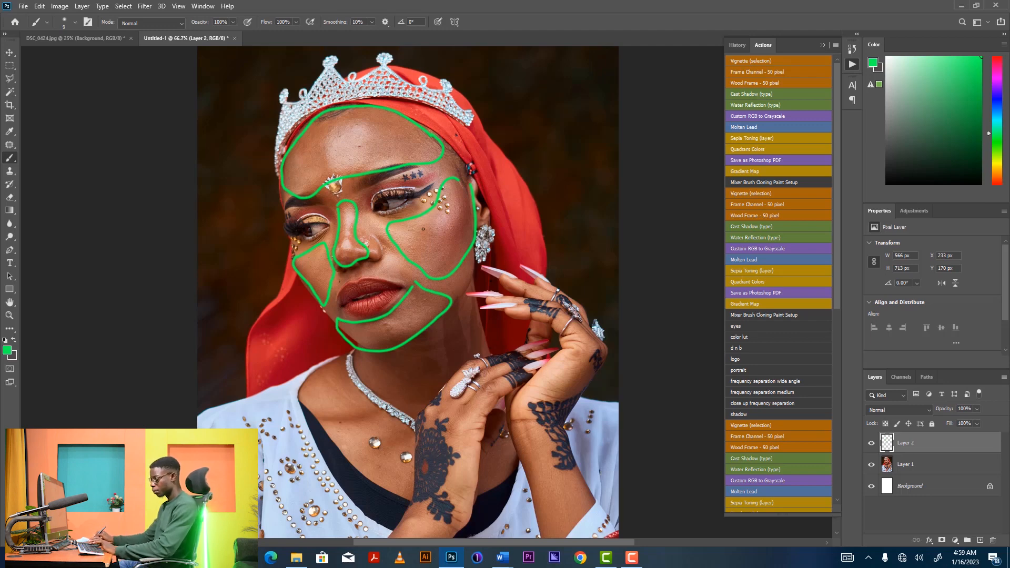
{"action": "key", "text": "bracketleft"}
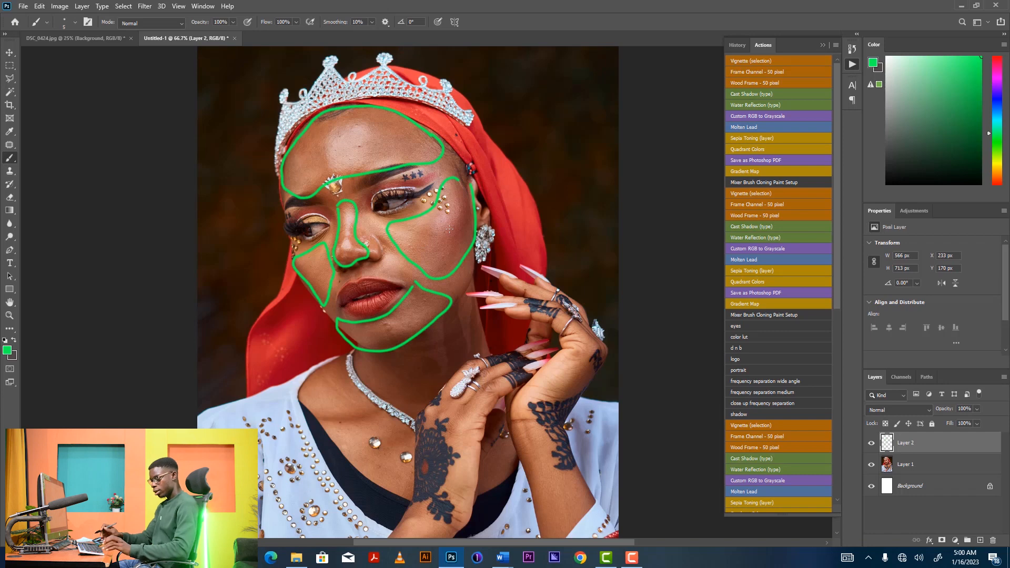
Add a new empty layer and sketch a green curved shape with an inner ellipse on the dark background beside the headscarf.
{"action": "key", "text": "ctrl+shift+n"}
{"action": "key", "text": "Return"}
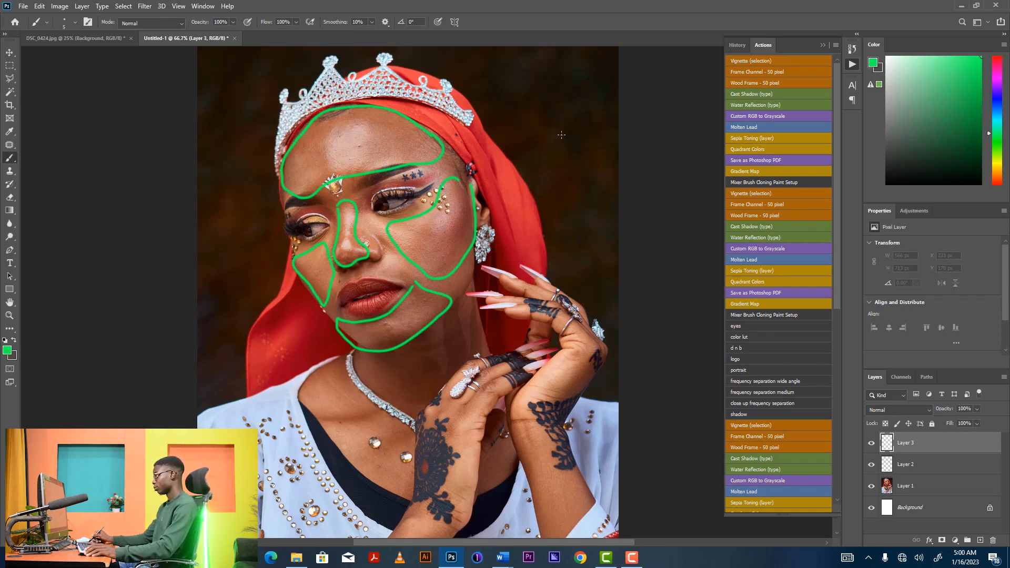
{"action": "mouse_move", "coordinate": [527, 180]}
{"action": "left_mouse_down"}
{"action": "mouse_move", "coordinate": [594, 150]}
{"action": "mouse_move", "coordinate": [547, 162]}
{"action": "left_mouse_up"}
{"action": "mouse_move", "coordinate": [601, 146]}
{"action": "left_mouse_down"}
{"action": "mouse_move", "coordinate": [563, 136]}
{"action": "mouse_move", "coordinate": [528, 180]}
{"action": "mouse_move", "coordinate": [594, 141]}
{"action": "mouse_move", "coordinate": [528, 179]}
{"action": "left_mouse_up"}
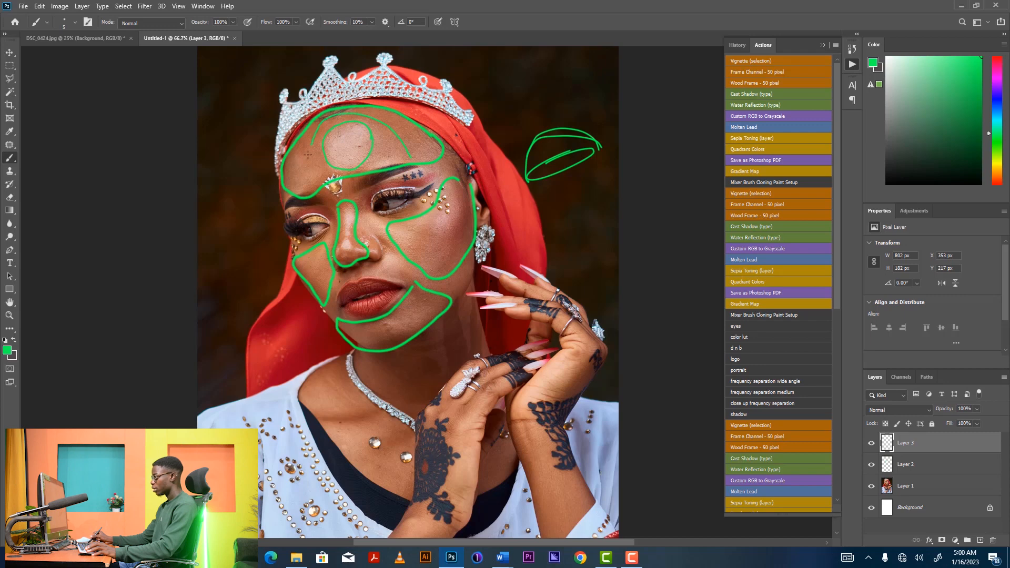
{"action": "left_click_drag", "start_coordinate": [327, 175], "coordinate": [421, 156]}
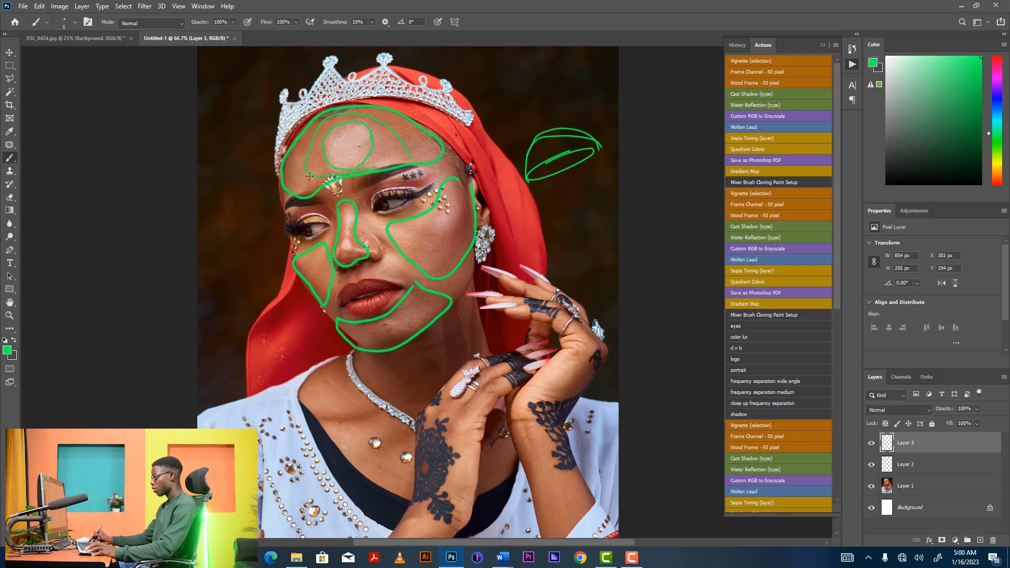
{"action": "key", "text": "ctrl+z"}
{"action": "key", "text": "ctrl+z"}
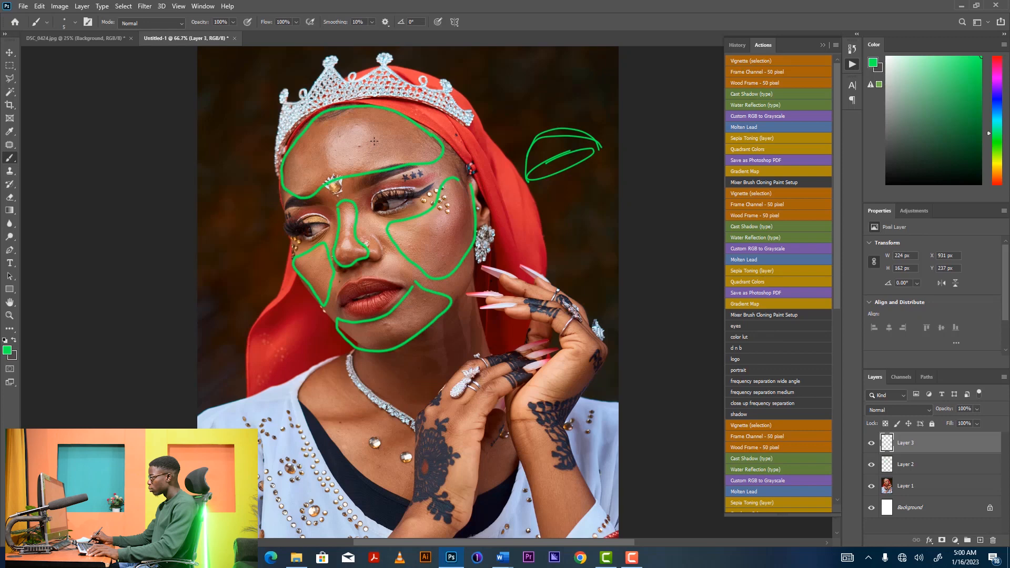
Outline the highlight areas at the centre of the forehead, on the cheek near the earring and on the chin in green.
{"action": "mouse_move", "coordinate": [331, 126]}
{"action": "left_mouse_down"}
{"action": "mouse_move", "coordinate": [323, 158]}
{"action": "mouse_move", "coordinate": [340, 172]}
{"action": "left_mouse_up"}
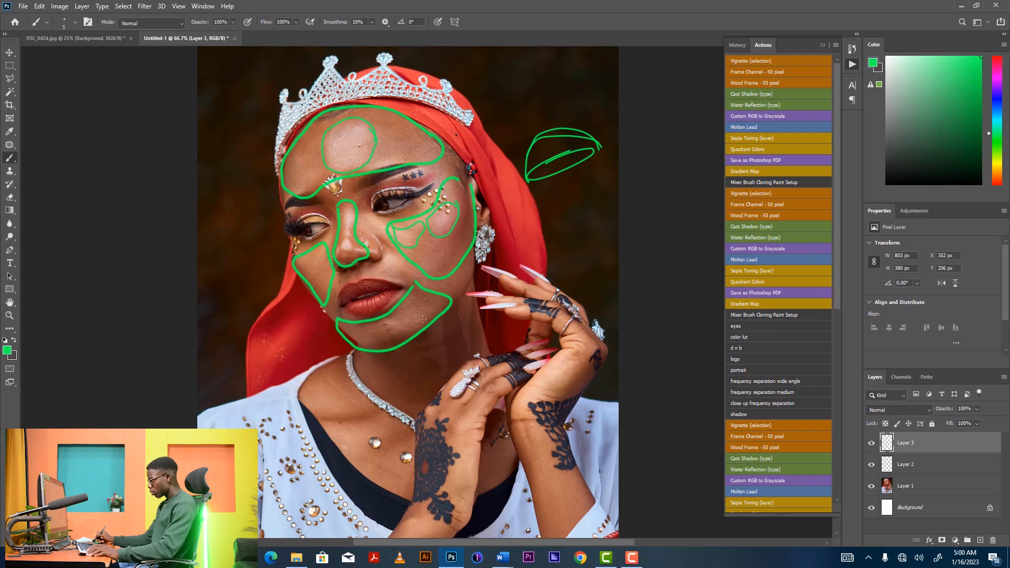
{"action": "mouse_move", "coordinate": [423, 319]}
{"action": "left_mouse_down"}
{"action": "mouse_move", "coordinate": [379, 322]}
{"action": "mouse_move", "coordinate": [397, 335]}
{"action": "left_mouse_up"}
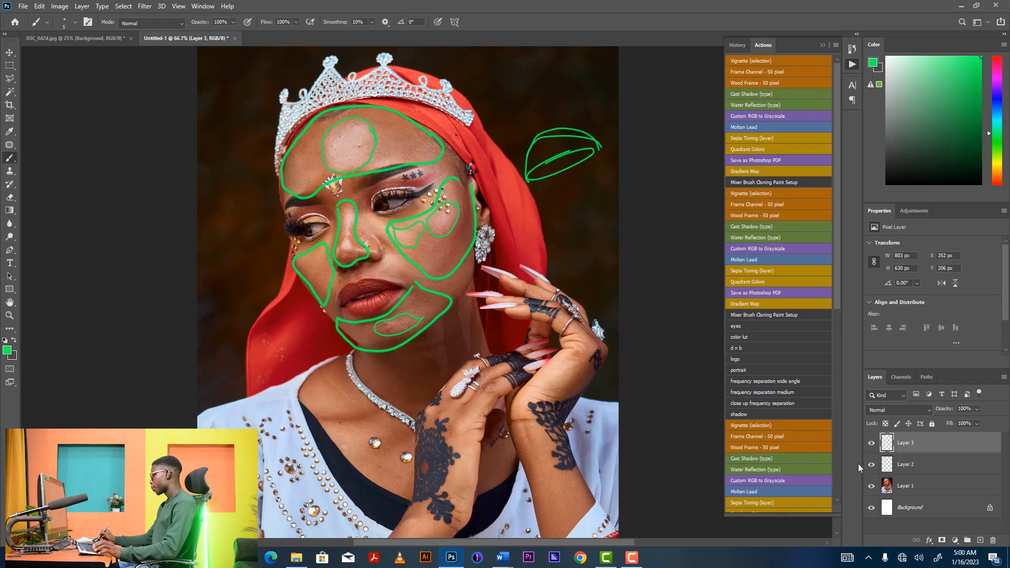
Add another empty layer on top, set the foreground colour to orange #ffba00 and return to the Brush Tool.
{"action": "key", "text": "ctrl+shift+n"}
{"action": "key", "text": "Return"}
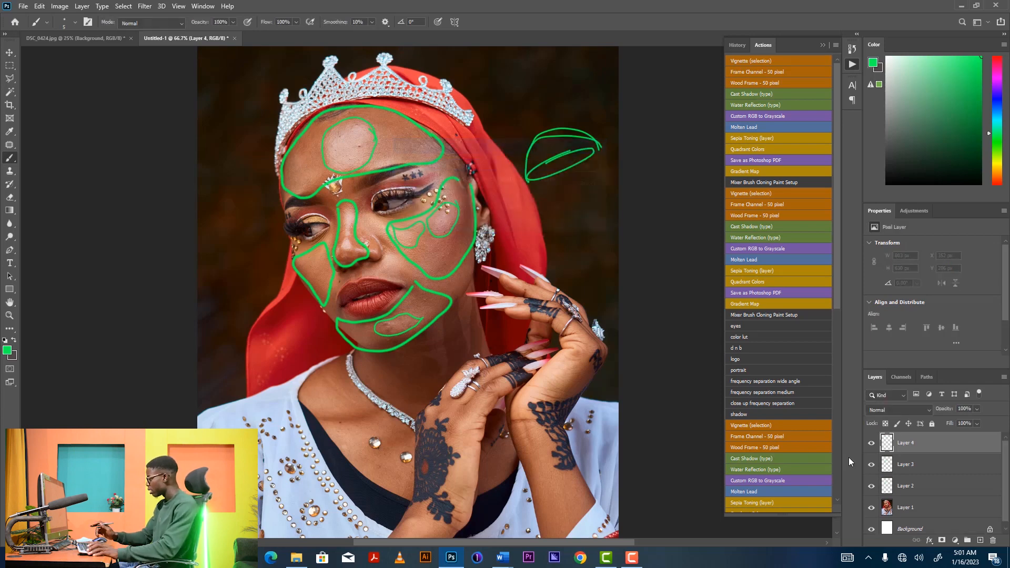
{"action": "left_click", "coordinate": [8, 351]}
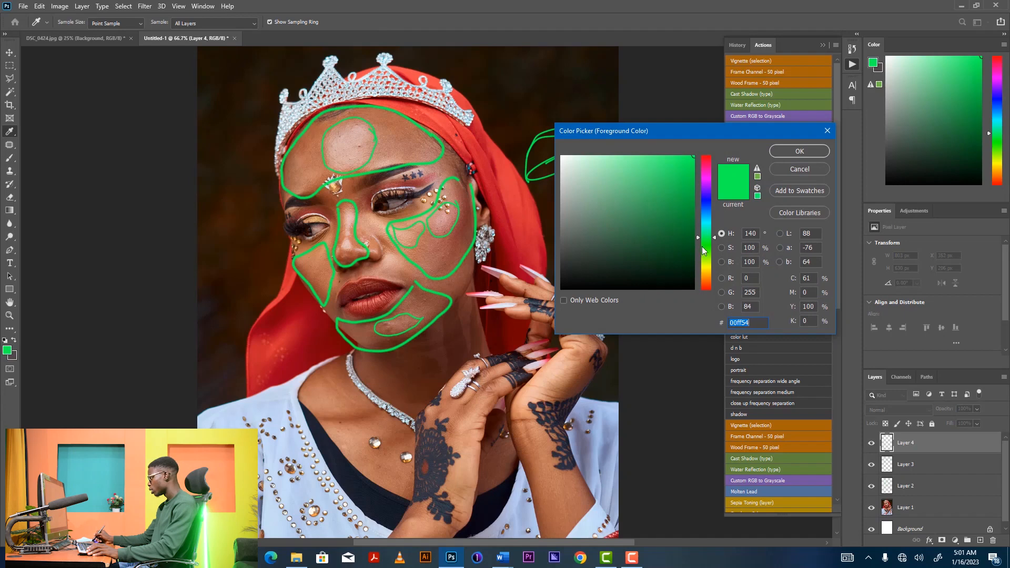
{"action": "left_click", "coordinate": [705, 274]}
{"action": "left_click_drag", "start_coordinate": [706, 275], "coordinate": [706, 273]}
{"action": "left_click", "coordinate": [786, 153]}
{"action": "key", "text": "b"}
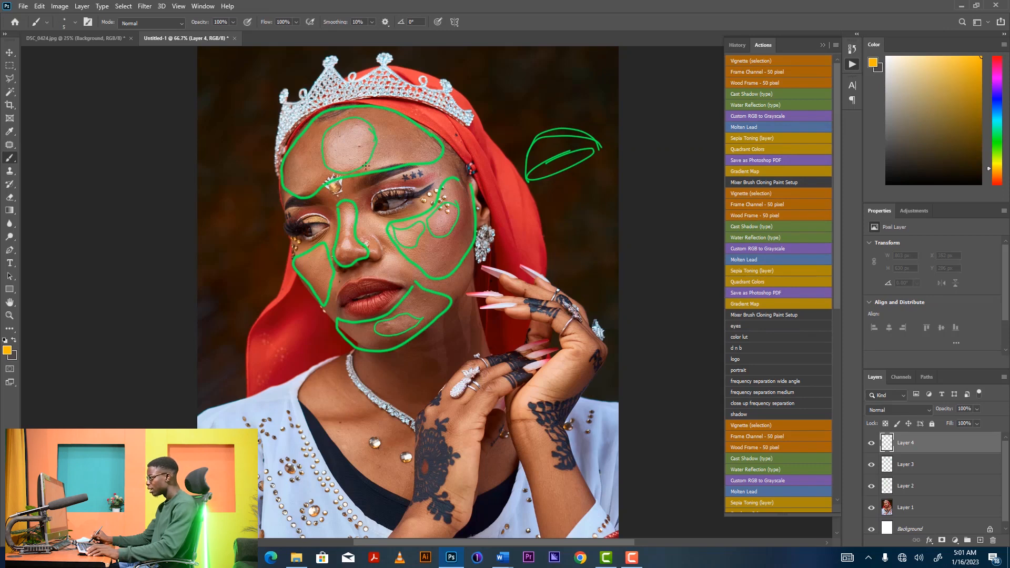
Outline the mid-tone areas on both sides of the forehead highlight and on the lower cheek in orange.
{"action": "mouse_move", "coordinate": [379, 139]}
{"action": "left_mouse_down"}
{"action": "mouse_move", "coordinate": [367, 114]}
{"action": "mouse_move", "coordinate": [393, 141]}
{"action": "mouse_move", "coordinate": [430, 141]}
{"action": "mouse_move", "coordinate": [435, 154]}
{"action": "mouse_move", "coordinate": [362, 169]}
{"action": "left_mouse_up"}
{"action": "mouse_move", "coordinate": [317, 141]}
{"action": "left_mouse_down"}
{"action": "mouse_move", "coordinate": [294, 185]}
{"action": "mouse_move", "coordinate": [302, 195]}
{"action": "left_mouse_up"}
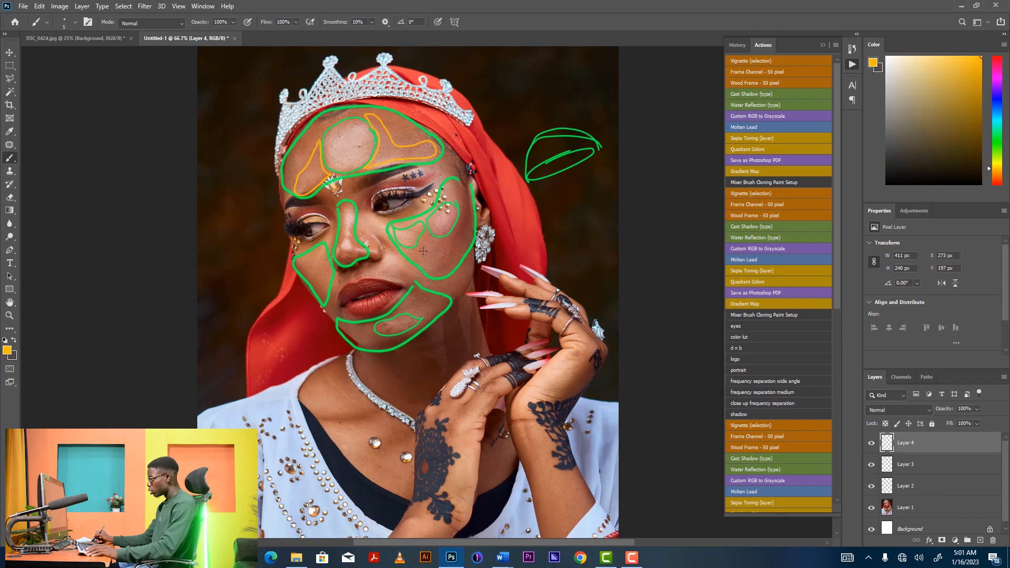
{"action": "left_click_drag", "start_coordinate": [431, 242], "coordinate": [455, 248]}
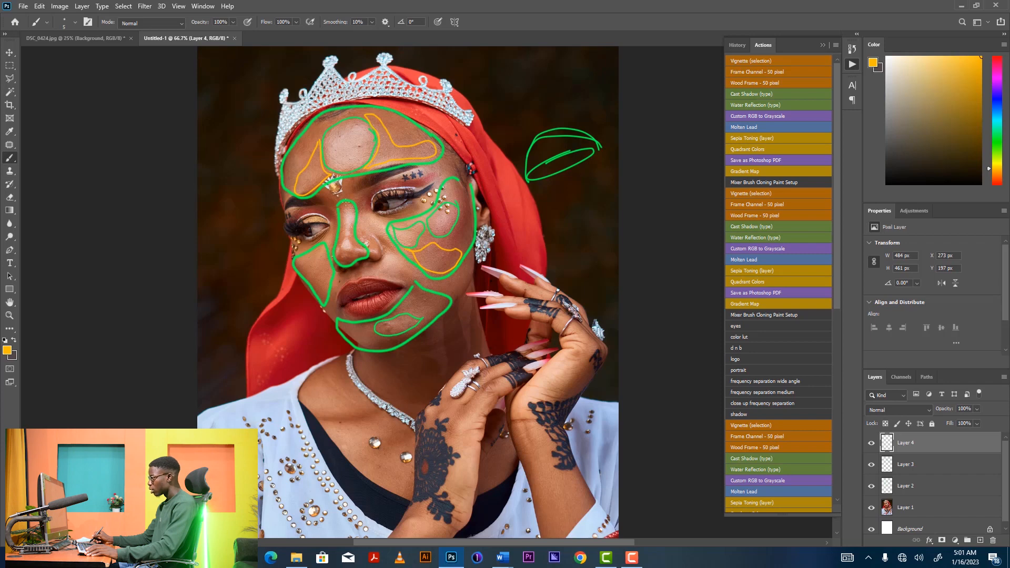
On Layer 3, outline the highlight along the nose bridge and tip in green #03fd54, sampled from the existing nose outline.
{"action": "left_click", "coordinate": [917, 463]}
{"action": "left_click", "coordinate": [7, 351]}
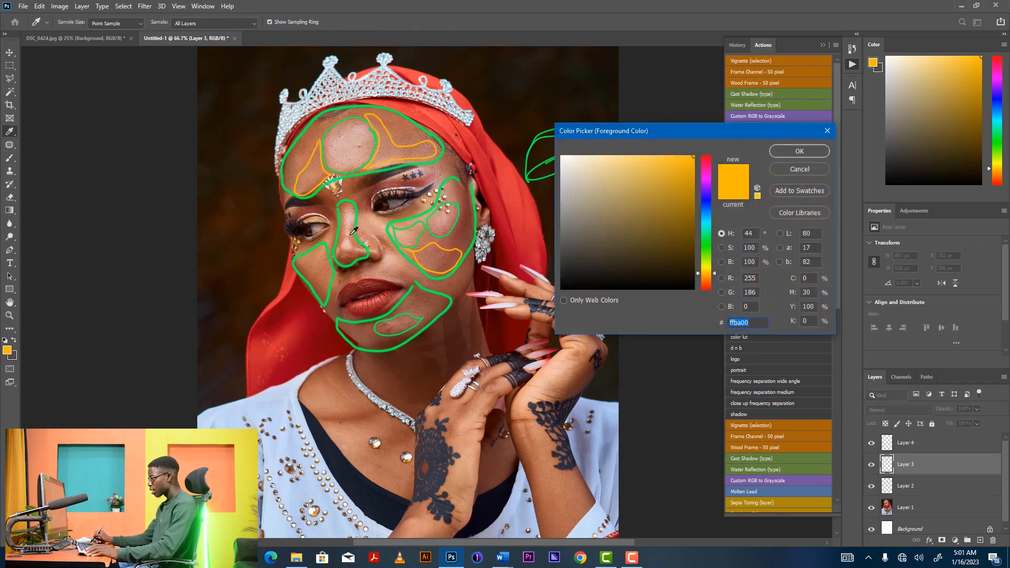
{"action": "left_click", "coordinate": [359, 224]}
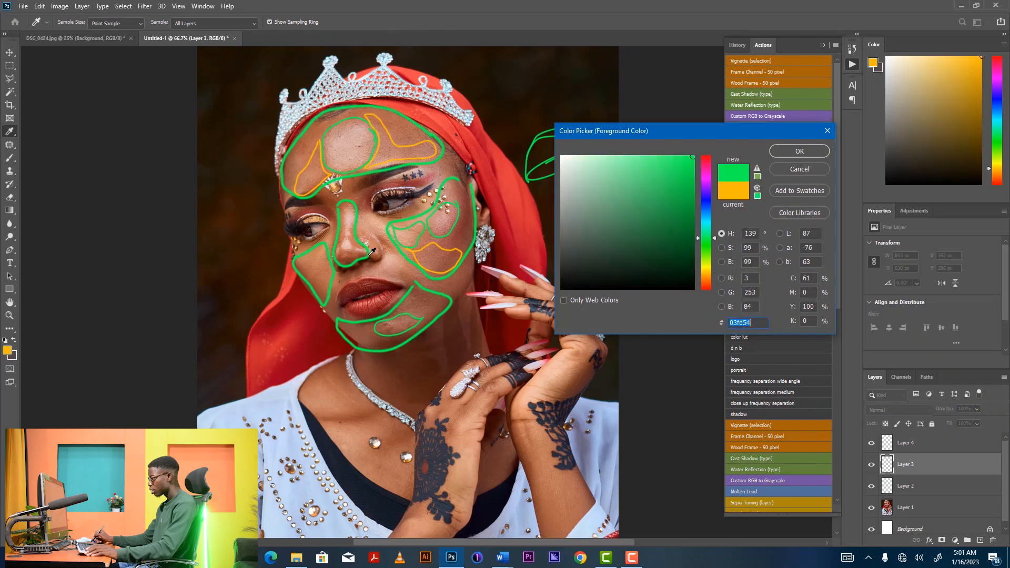
{"action": "key", "text": "Return"}
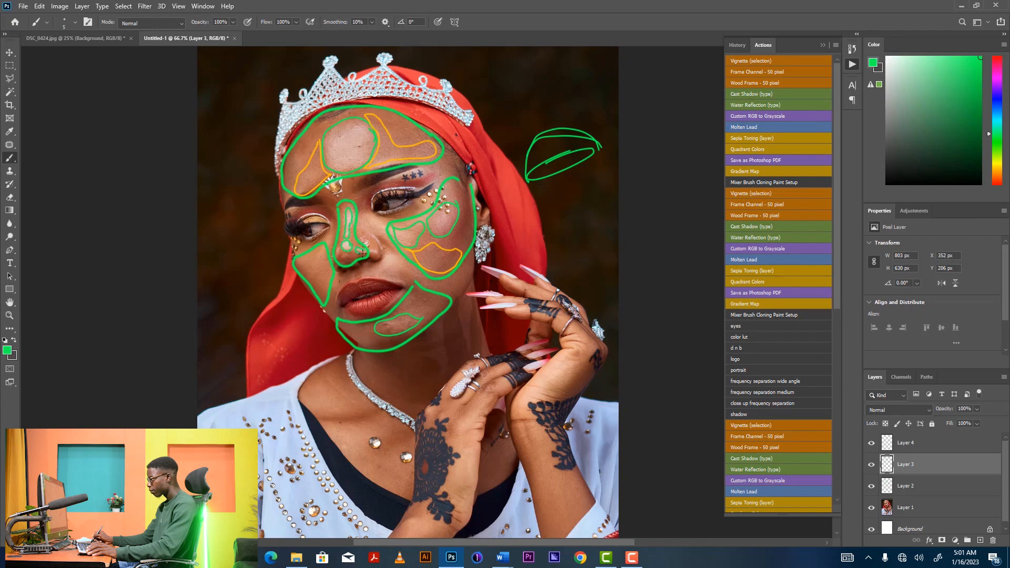
Set the foreground colour to orange #fdae03 and outline the mid-tone areas on the nose, the far cheek and the chin.
{"action": "left_click", "coordinate": [8, 351]}
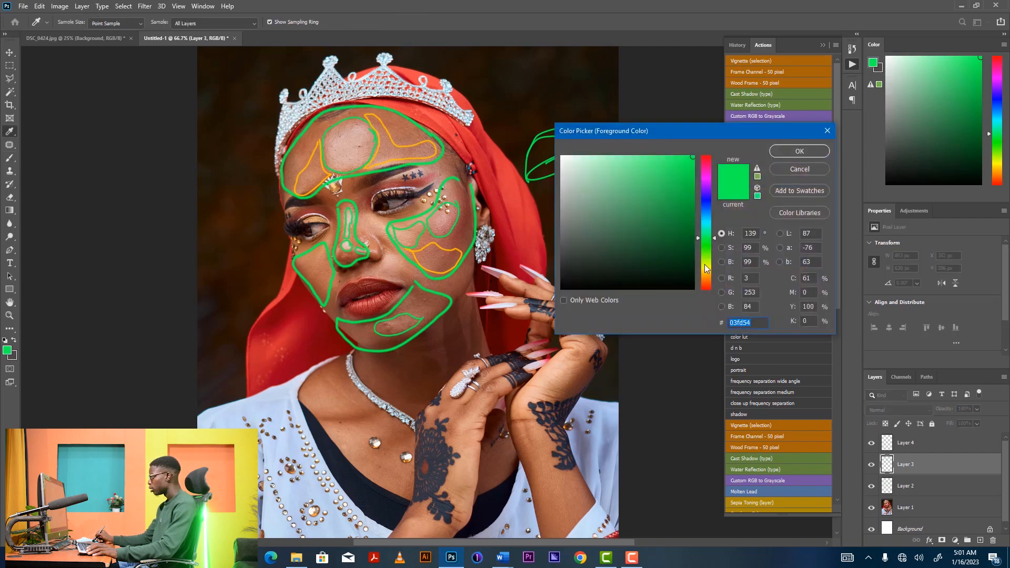
{"action": "left_click", "coordinate": [707, 274]}
{"action": "left_click", "coordinate": [776, 153]}
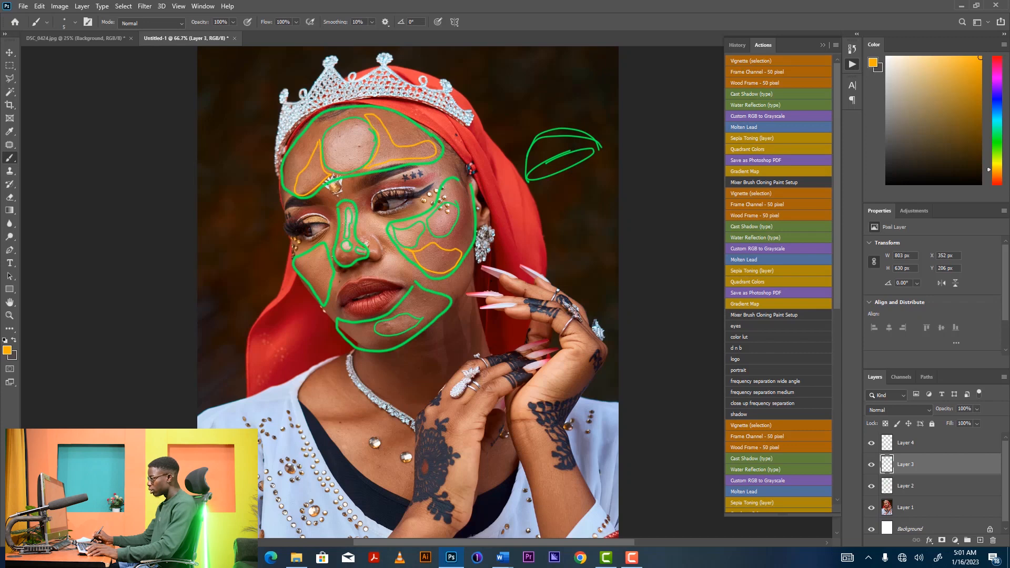
{"action": "left_click_drag", "start_coordinate": [347, 201], "coordinate": [337, 258]}
{"action": "mouse_move", "coordinate": [356, 244]}
{"action": "left_mouse_down"}
{"action": "mouse_move", "coordinate": [339, 251]}
{"action": "mouse_move", "coordinate": [351, 205]}
{"action": "left_mouse_up"}
{"action": "mouse_move", "coordinate": [323, 249]}
{"action": "left_mouse_down"}
{"action": "mouse_move", "coordinate": [296, 261]}
{"action": "mouse_move", "coordinate": [324, 305]}
{"action": "mouse_move", "coordinate": [321, 245]}
{"action": "left_mouse_up"}
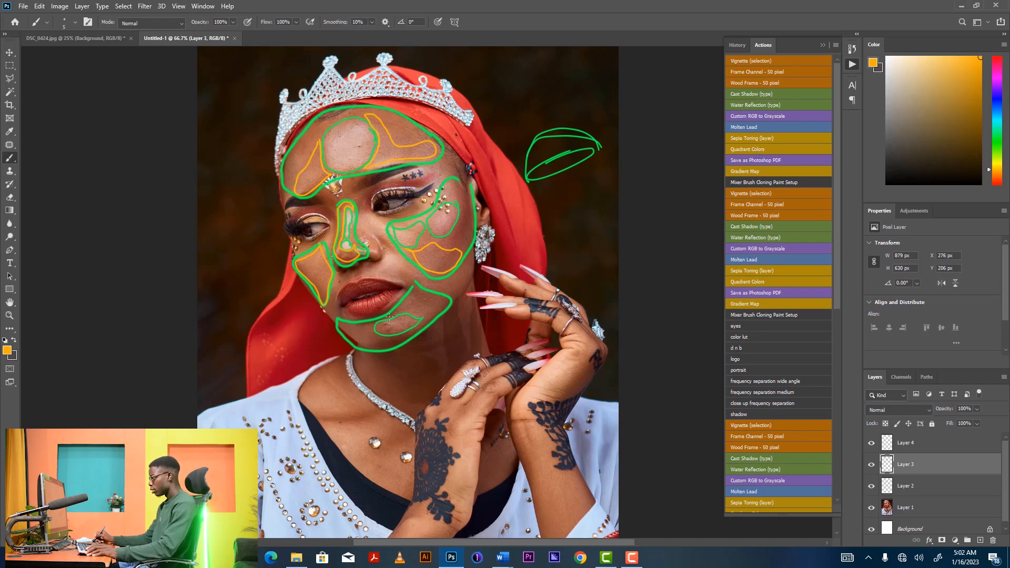
{"action": "mouse_move", "coordinate": [390, 316]}
{"action": "left_mouse_down"}
{"action": "mouse_move", "coordinate": [406, 304]}
{"action": "mouse_move", "coordinate": [434, 315]}
{"action": "mouse_move", "coordinate": [401, 334]}
{"action": "mouse_move", "coordinate": [376, 338]}
{"action": "mouse_move", "coordinate": [376, 322]}
{"action": "mouse_move", "coordinate": [394, 315]}
{"action": "mouse_move", "coordinate": [350, 327]}
{"action": "mouse_move", "coordinate": [378, 344]}
{"action": "mouse_move", "coordinate": [349, 339]}
{"action": "left_mouse_up"}
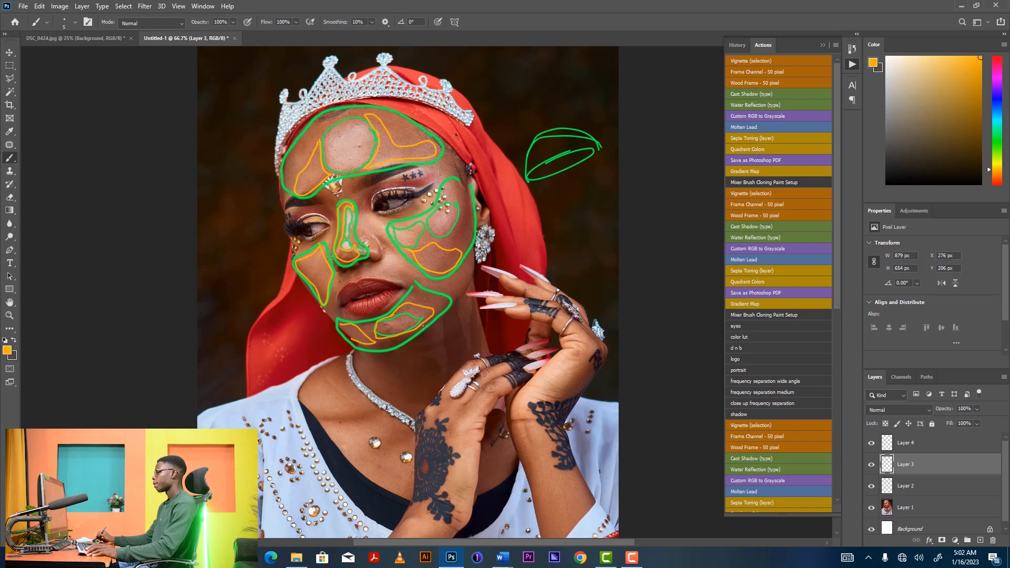
Add a new empty layer above Layer 4 and set the foreground colour to red #fd0320.
{"action": "left_click", "coordinate": [917, 443]}
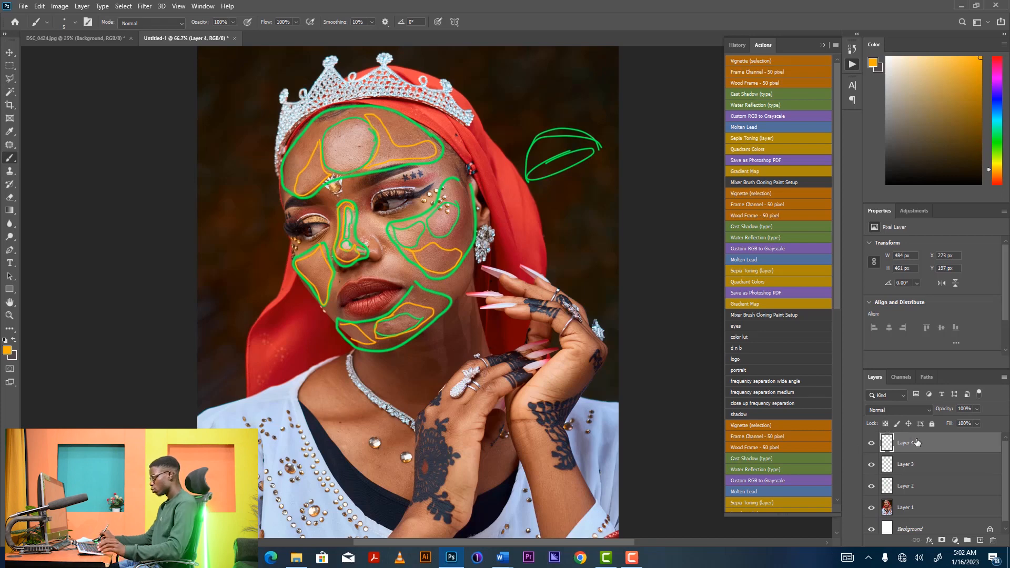
{"action": "key", "text": "ctrl+shift+n"}
{"action": "key", "text": "Return"}
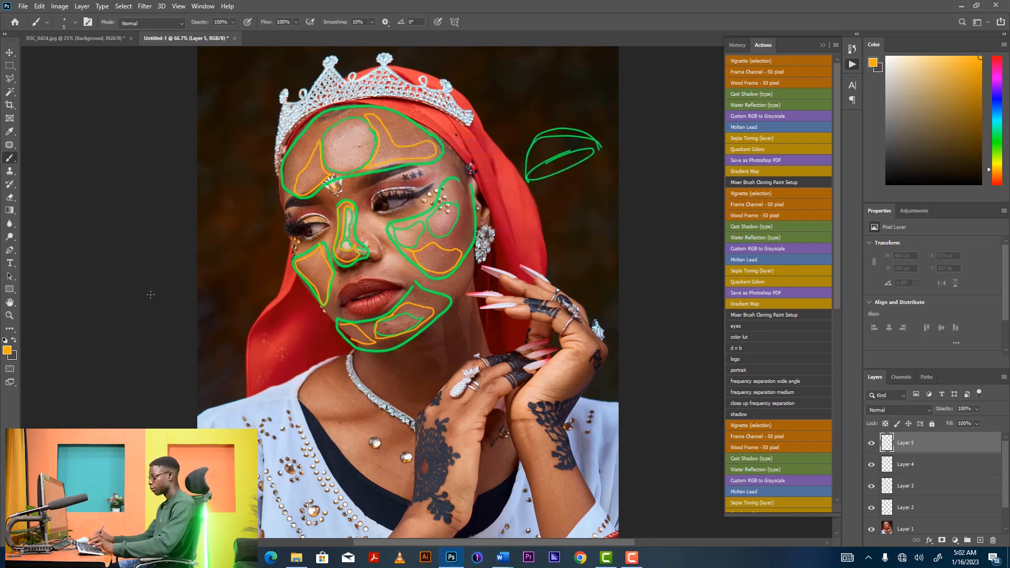
{"action": "left_click", "coordinate": [7, 350]}
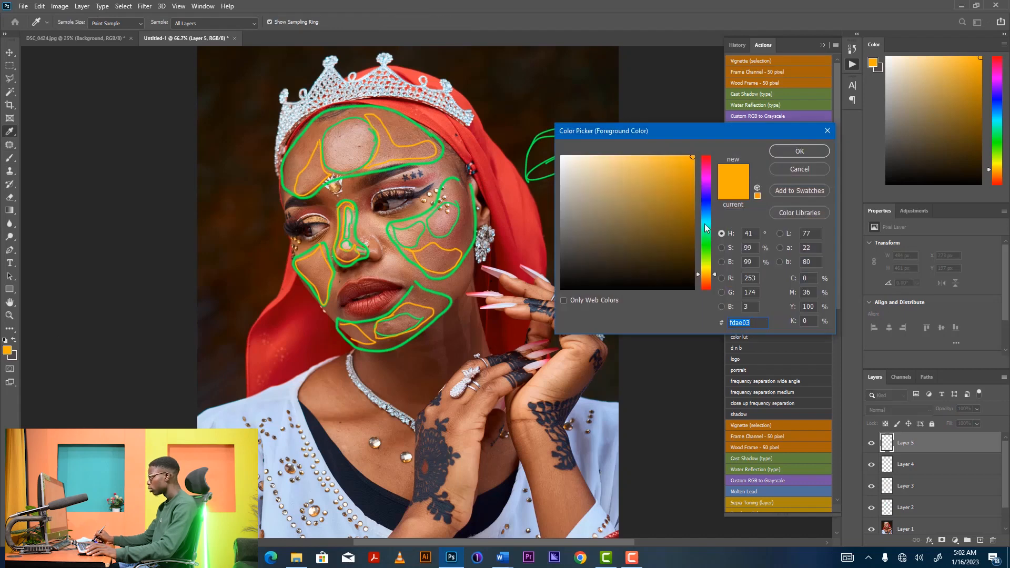
{"action": "left_click", "coordinate": [703, 160]}
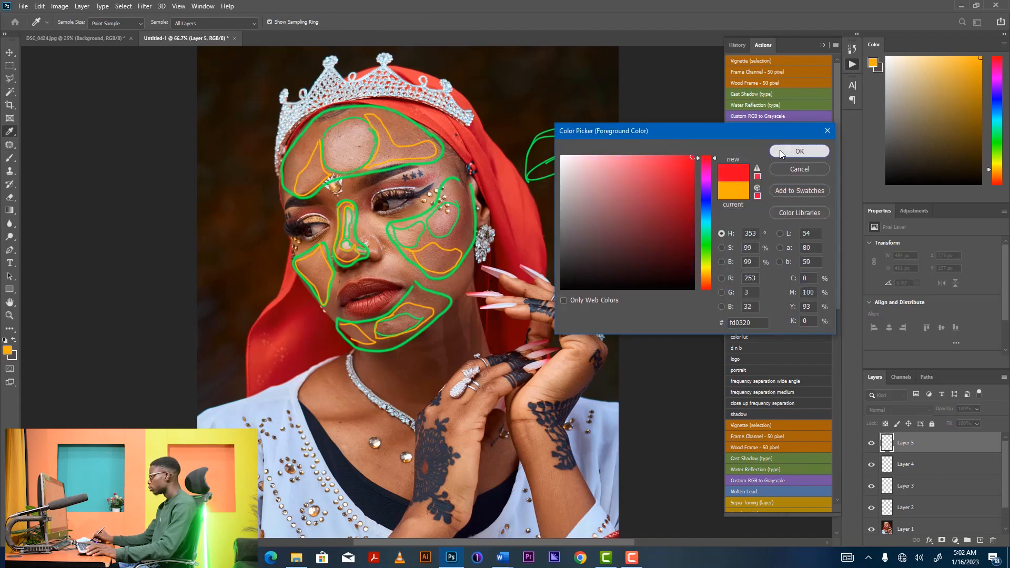
{"action": "left_click", "coordinate": [779, 153]}
Outline the shadow areas along the forehead's edge, the outer cheek and the chin in red on the new layer.
{"action": "mouse_move", "coordinate": [440, 142]}
{"action": "left_mouse_down"}
{"action": "mouse_move", "coordinate": [393, 133]}
{"action": "mouse_move", "coordinate": [365, 107]}
{"action": "mouse_move", "coordinate": [444, 145]}
{"action": "left_mouse_up"}
{"action": "mouse_move", "coordinate": [360, 114]}
{"action": "left_mouse_down"}
{"action": "mouse_move", "coordinate": [328, 113]}
{"action": "mouse_move", "coordinate": [300, 136]}
{"action": "mouse_move", "coordinate": [284, 174]}
{"action": "mouse_move", "coordinate": [295, 189]}
{"action": "mouse_move", "coordinate": [321, 138]}
{"action": "mouse_move", "coordinate": [364, 113]}
{"action": "left_mouse_up"}
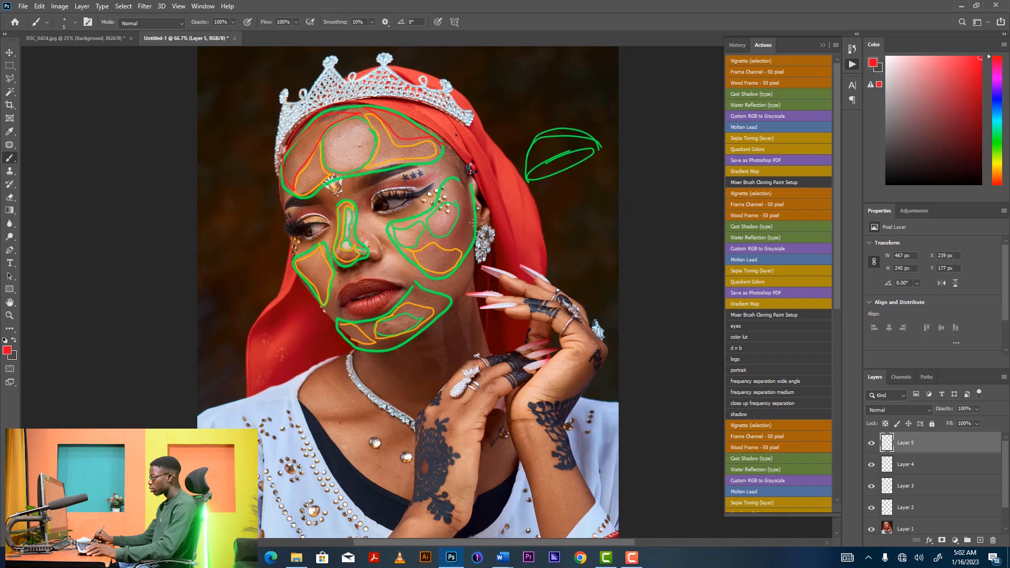
{"action": "mouse_move", "coordinate": [452, 187]}
{"action": "left_mouse_down"}
{"action": "mouse_move", "coordinate": [462, 217]}
{"action": "mouse_move", "coordinate": [442, 240]}
{"action": "mouse_move", "coordinate": [467, 248]}
{"action": "left_mouse_up"}
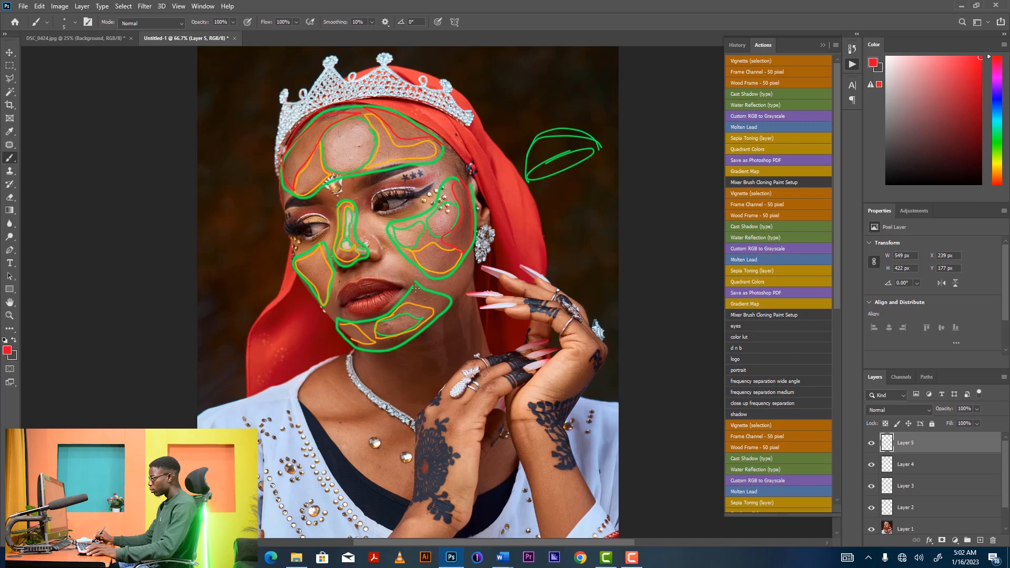
{"action": "mouse_move", "coordinate": [429, 314]}
{"action": "left_mouse_down"}
{"action": "mouse_move", "coordinate": [389, 337]}
{"action": "mouse_move", "coordinate": [353, 340]}
{"action": "mouse_move", "coordinate": [377, 346]}
{"action": "mouse_move", "coordinate": [420, 332]}
{"action": "mouse_move", "coordinate": [451, 301]}
{"action": "mouse_move", "coordinate": [415, 284]}
{"action": "left_mouse_up"}
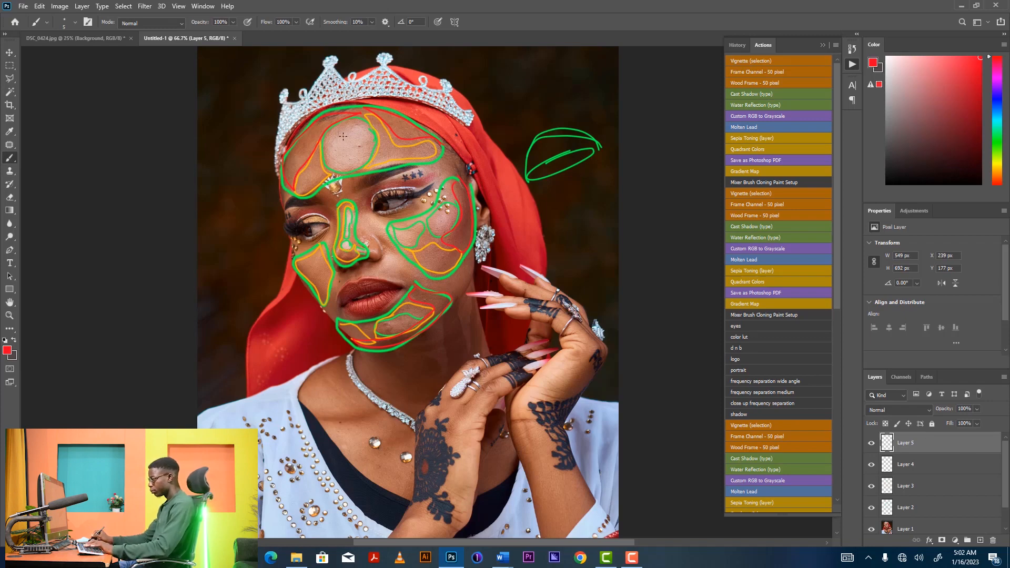
Magnify the portrait to 100% with the marked face in view.
{"action": "key", "text": "ctrl+plus"}
{"action": "key", "text": "ctrl+plus"}
{"action": "left_click_drag", "start_coordinate": [369, 155], "coordinate": [435, 293]}
{"action": "key", "text": "ctrl+minus"}
{"action": "left_click_drag", "start_coordinate": [415, 177], "coordinate": [411, 242]}
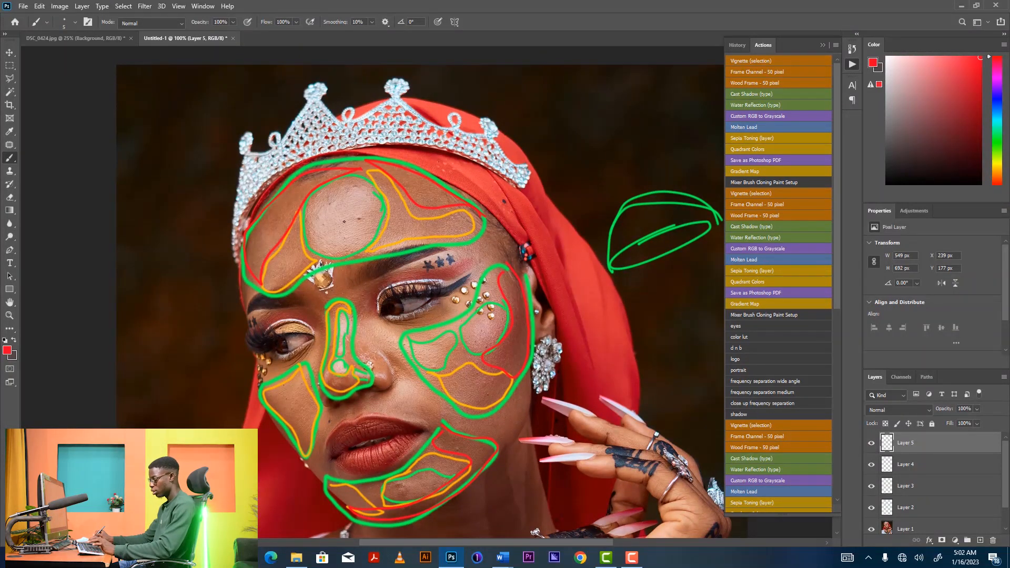
{"action": "key", "text": "bracketright"}
{"action": "key", "text": "bracketright"}
{"action": "key", "text": "bracketright"}
{"action": "key", "text": "bracketright"}
{"action": "key", "text": "bracketright"}
{"action": "key", "text": "bracketright"}
{"action": "key", "text": "bracketright"}
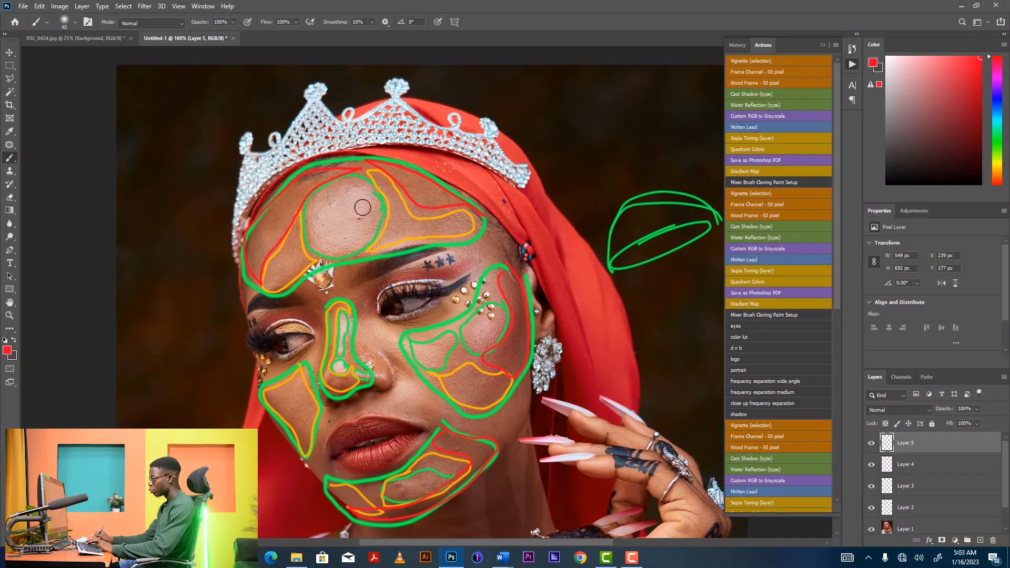
{"action": "key", "text": "bracketleft"}
{"action": "key", "text": "bracketleft"}
{"action": "key", "text": "bracketleft"}
{"action": "key", "text": "bracketleft"}
{"action": "key", "text": "bracketleft"}
{"action": "key", "text": "bracketleft"}
{"action": "key", "text": "bracketleft"}
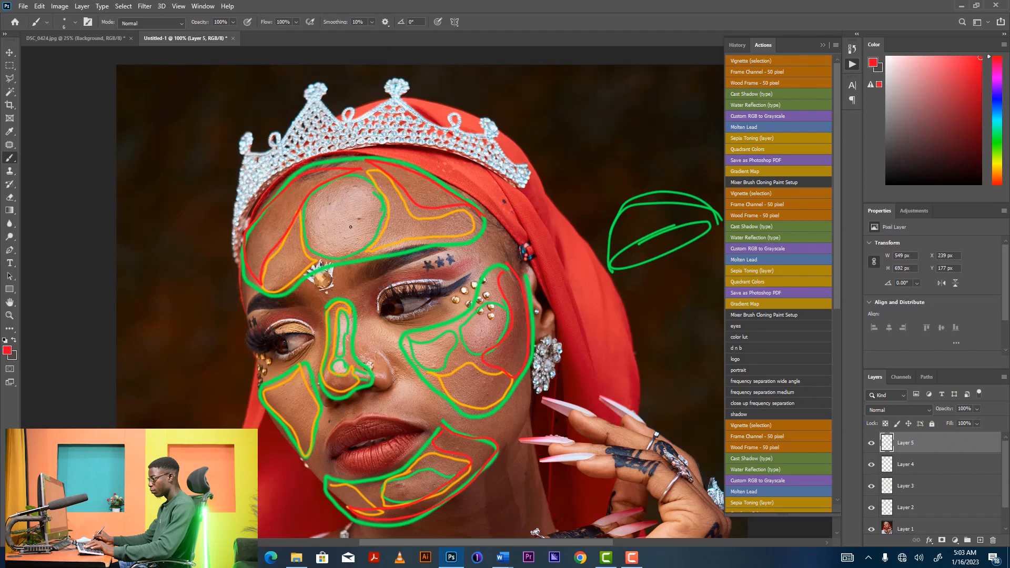
Set the foreground colour to blue #0384fd and draw circular arrows in the forehead highlight and opposing arrows along both forehead edges.
{"action": "left_click", "coordinate": [7, 350]}
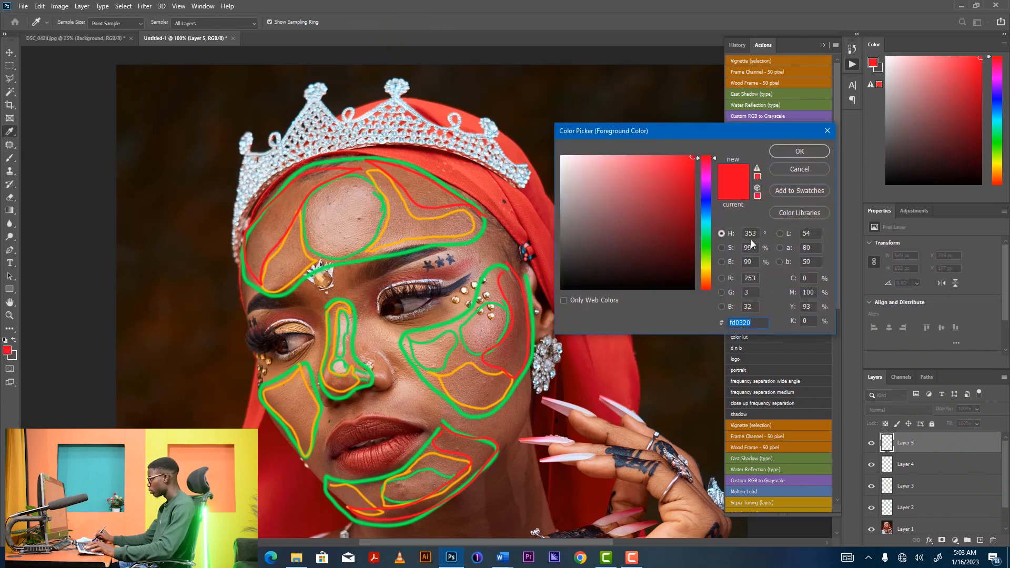
{"action": "left_click_drag", "start_coordinate": [706, 222], "coordinate": [706, 211]}
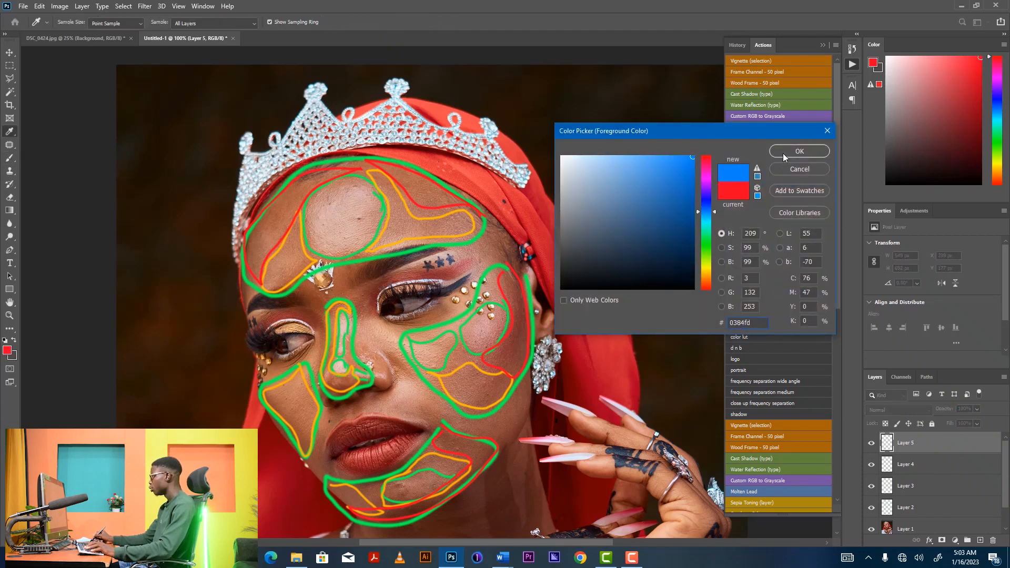
{"action": "left_click", "coordinate": [787, 151]}
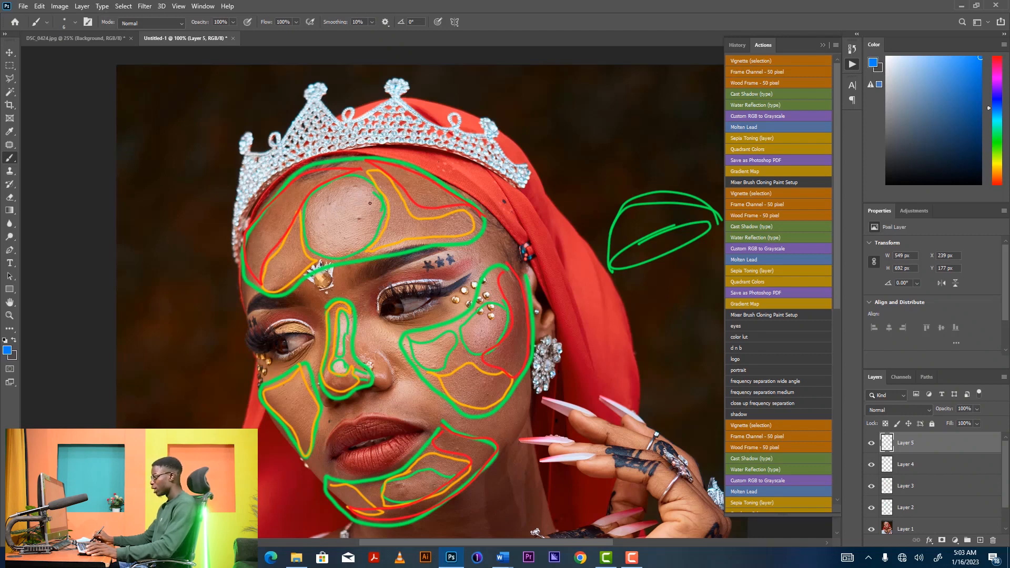
{"action": "mouse_move", "coordinate": [368, 196]}
{"action": "left_mouse_down"}
{"action": "mouse_move", "coordinate": [321, 196]}
{"action": "mouse_move", "coordinate": [318, 207]}
{"action": "mouse_move", "coordinate": [334, 204]}
{"action": "mouse_move", "coordinate": [318, 228]}
{"action": "mouse_move", "coordinate": [335, 244]}
{"action": "mouse_move", "coordinate": [349, 241]}
{"action": "mouse_move", "coordinate": [342, 247]}
{"action": "mouse_move", "coordinate": [375, 213]}
{"action": "left_mouse_up"}
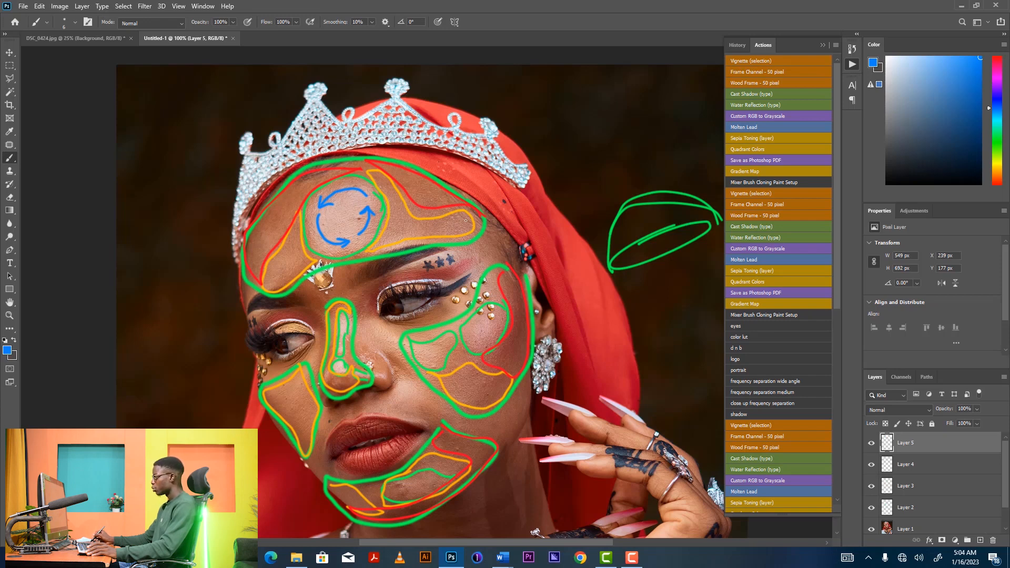
{"action": "left_click_drag", "start_coordinate": [442, 195], "coordinate": [397, 172]}
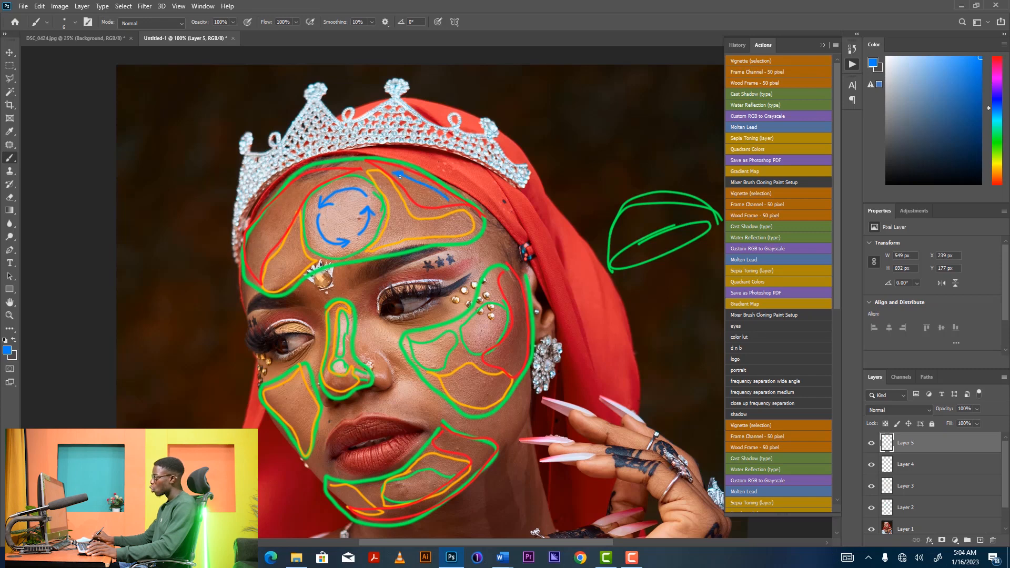
{"action": "left_click_drag", "start_coordinate": [408, 186], "coordinate": [437, 202]}
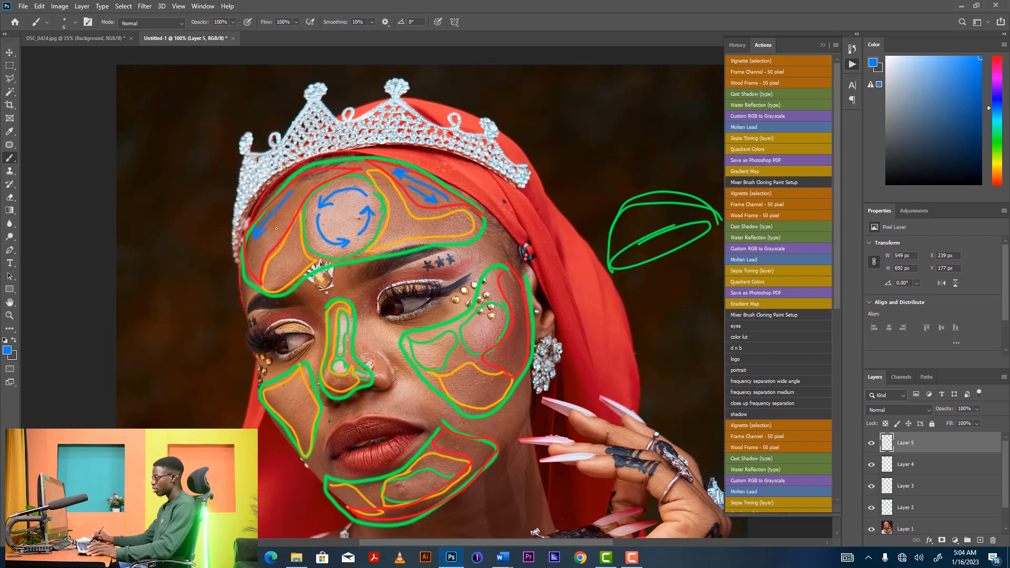
{"action": "left_click_drag", "start_coordinate": [291, 209], "coordinate": [277, 226]}
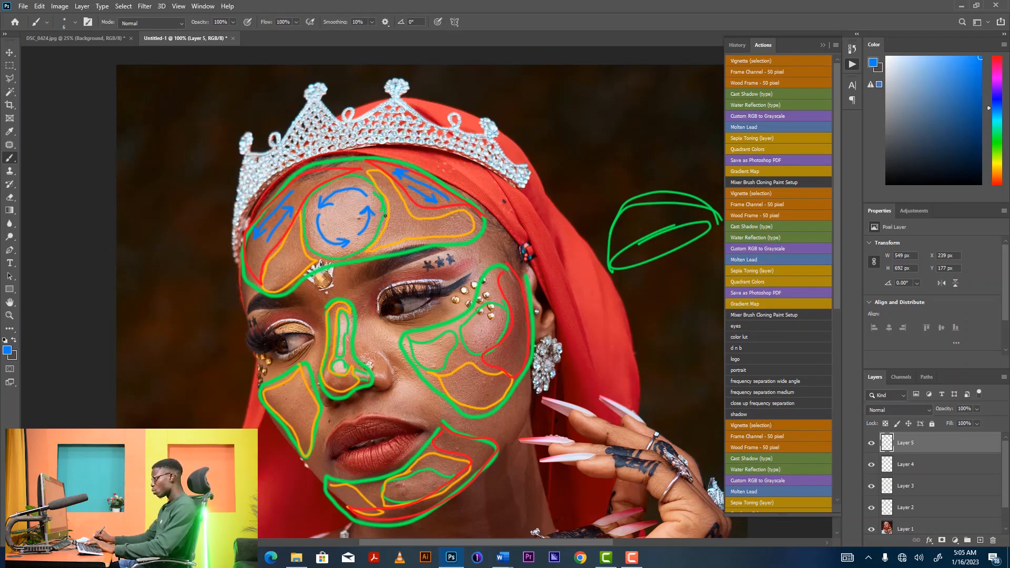
{"action": "key", "text": "bracketright"}
{"action": "key", "text": "bracketright"}
{"action": "key", "text": "bracketright"}
{"action": "key", "text": "bracketright"}
{"action": "key", "text": "bracketright"}
{"action": "key", "text": "bracketright"}
{"action": "key", "text": "bracketright"}
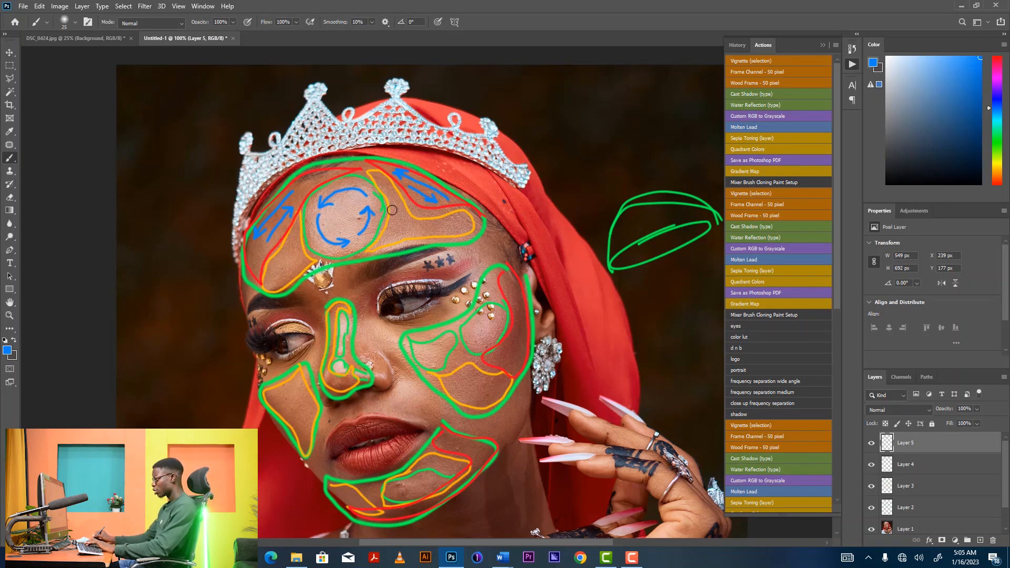
{"action": "key", "text": "bracketright"}
{"action": "key", "text": "bracketright"}
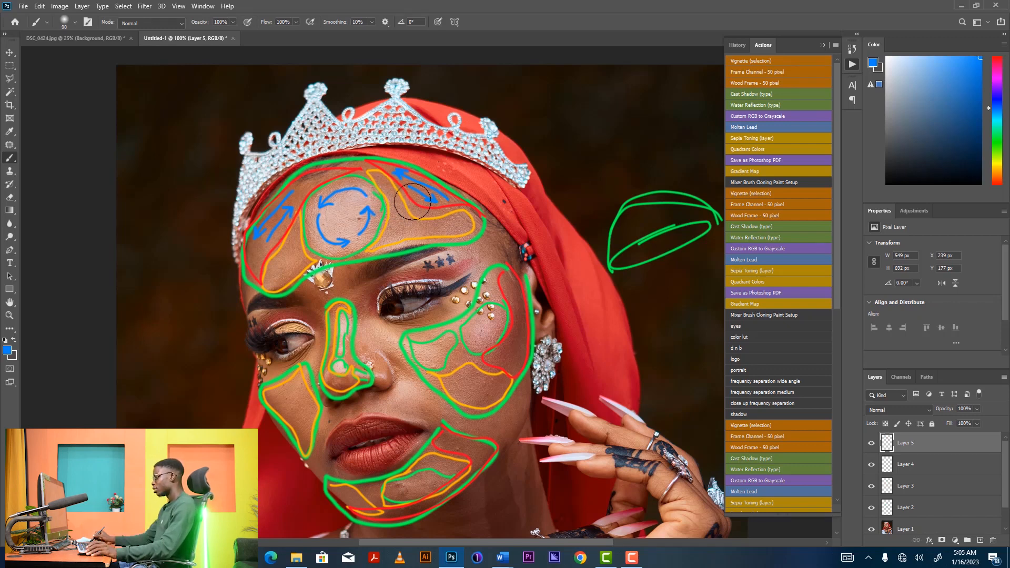
{"action": "mouse_move", "coordinate": [380, 199]}
{"action": "left_mouse_down"}
{"action": "mouse_move", "coordinate": [395, 215]}
{"action": "mouse_move", "coordinate": [387, 234]}
{"action": "mouse_move", "coordinate": [404, 215]}
{"action": "left_mouse_up"}
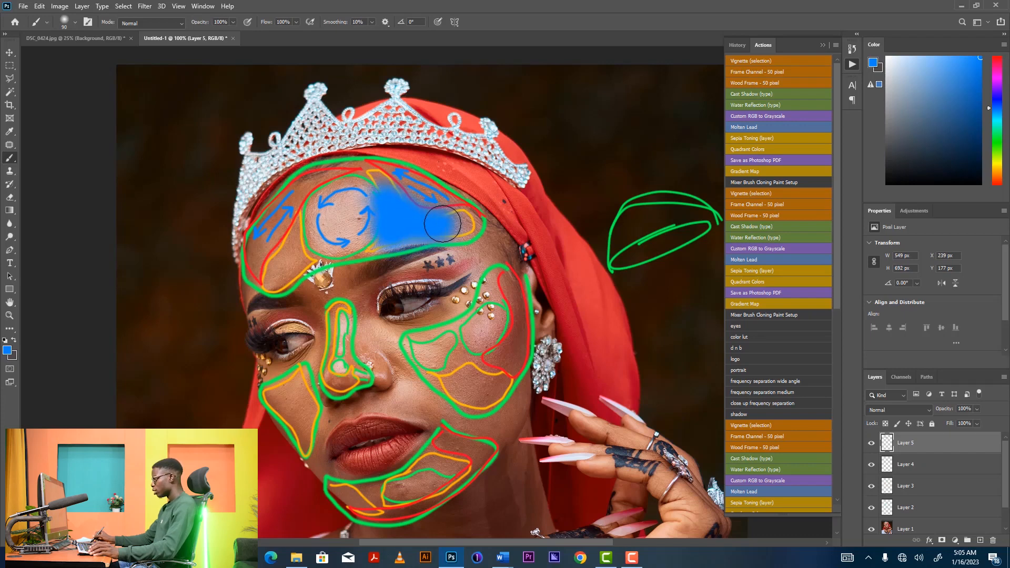
{"action": "key", "text": "ctrl+z"}
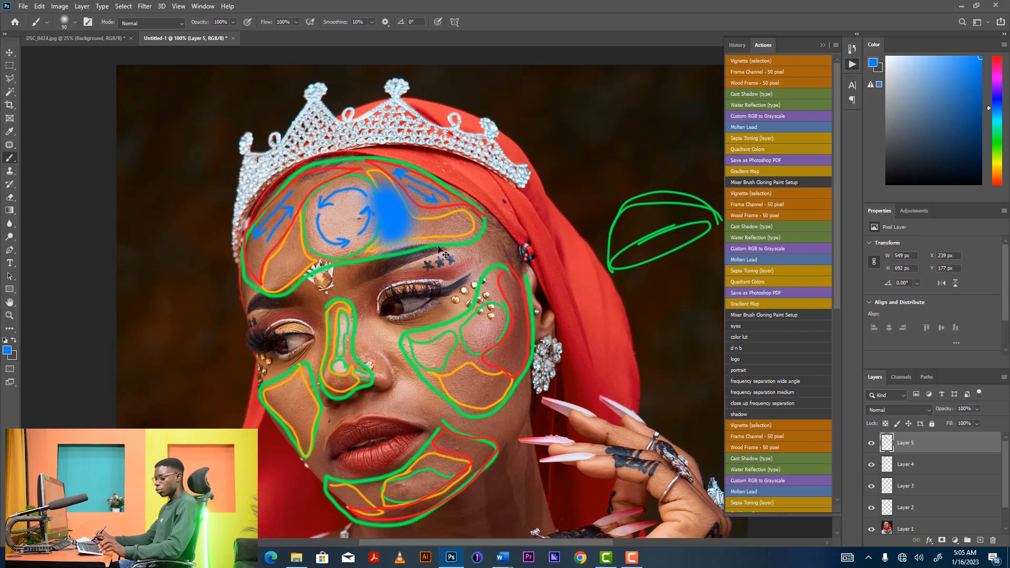
{"action": "key", "text": "ctrl+z"}
Reduce the brush to 7 px and draw blue circular arrows inside the round highlight high on the near cheek.
{"action": "key", "text": "bracketleft"}
{"action": "key", "text": "bracketleft"}
{"action": "key", "text": "bracketleft"}
{"action": "key", "text": "bracketleft"}
{"action": "key", "text": "bracketleft"}
{"action": "key", "text": "bracketleft"}
{"action": "key", "text": "bracketleft"}
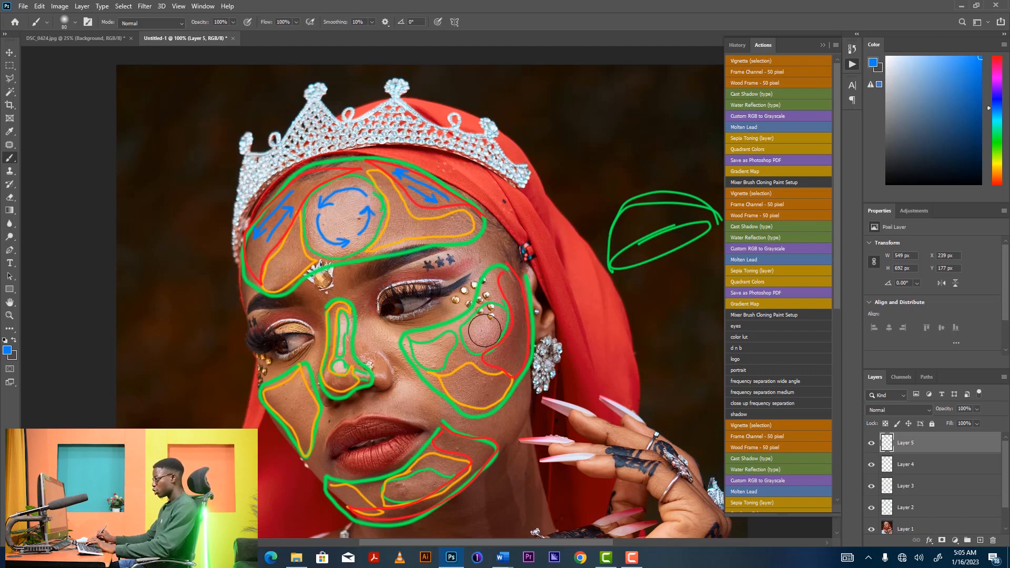
{"action": "key", "text": "bracketleft"}
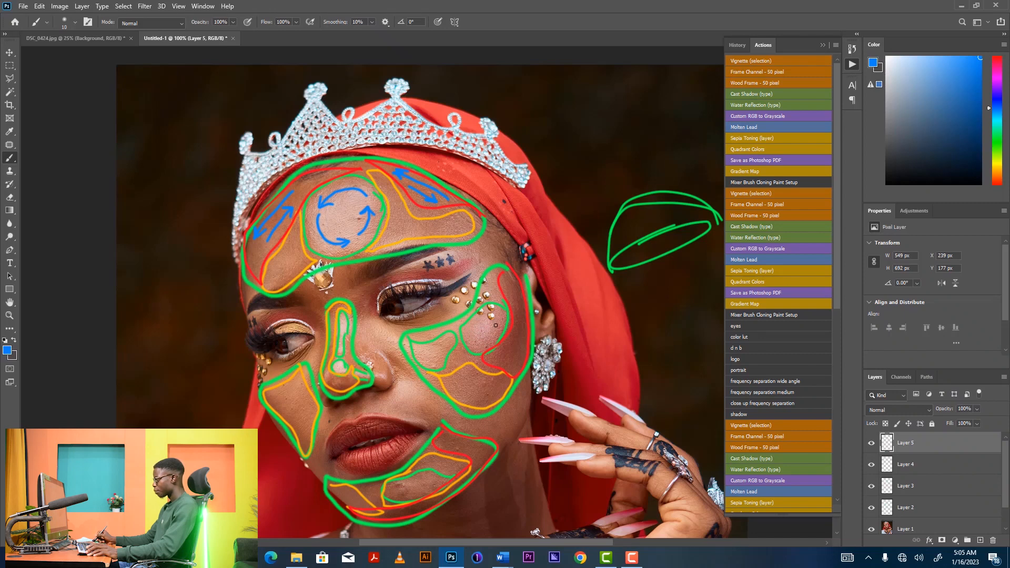
{"action": "key", "text": "bracketleft"}
{"action": "key", "text": "bracketleft"}
{"action": "key", "text": "bracketleft"}
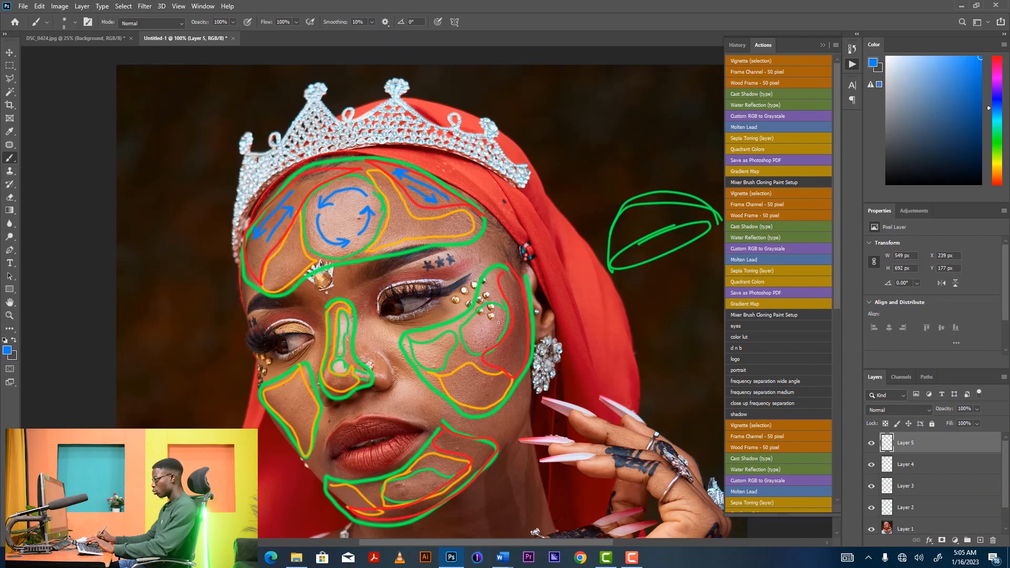
{"action": "mouse_move", "coordinate": [498, 317]}
{"action": "left_mouse_down"}
{"action": "mouse_move", "coordinate": [479, 321]}
{"action": "mouse_move", "coordinate": [496, 334]}
{"action": "mouse_move", "coordinate": [486, 330]}
{"action": "left_mouse_up"}
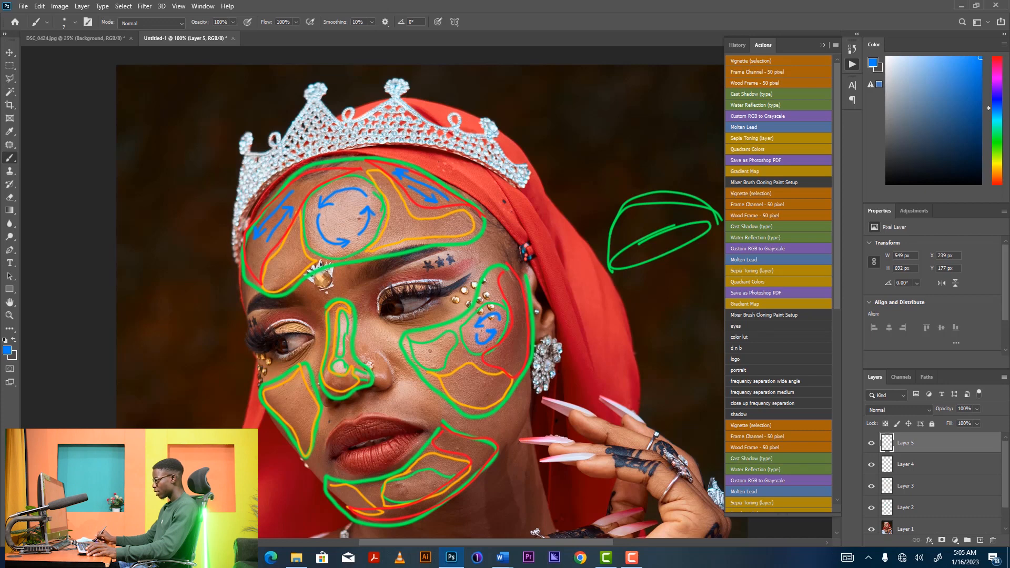
Draw blue direction arrows in the near cheek's inner highlight, mid-tone and outer shadow zones, and along the nose bridge and tip.
{"action": "mouse_move", "coordinate": [399, 339]}
{"action": "left_mouse_down"}
{"action": "mouse_move", "coordinate": [436, 345]}
{"action": "mouse_move", "coordinate": [441, 360]}
{"action": "left_mouse_up"}
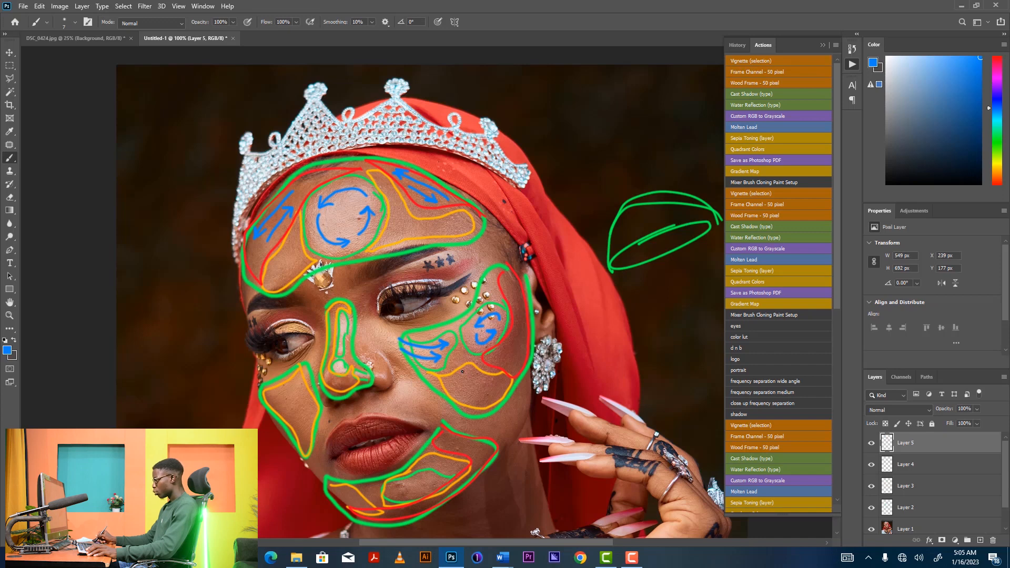
{"action": "left_click_drag", "start_coordinate": [493, 377], "coordinate": [490, 374]}
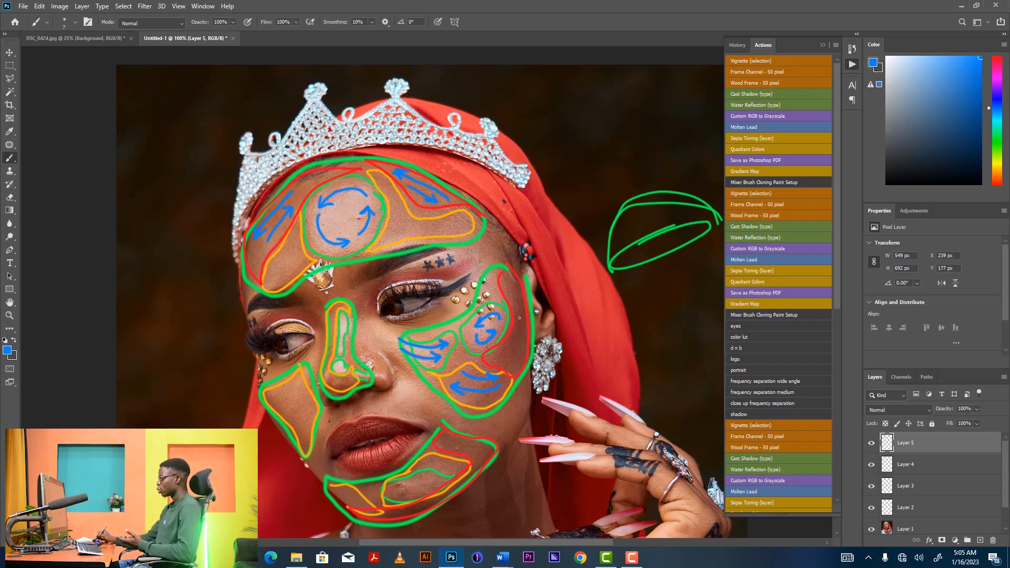
{"action": "mouse_move", "coordinate": [512, 290]}
{"action": "left_mouse_down"}
{"action": "mouse_move", "coordinate": [517, 326]}
{"action": "mouse_move", "coordinate": [490, 359]}
{"action": "mouse_move", "coordinate": [522, 336]}
{"action": "mouse_move", "coordinate": [509, 363]}
{"action": "left_mouse_up"}
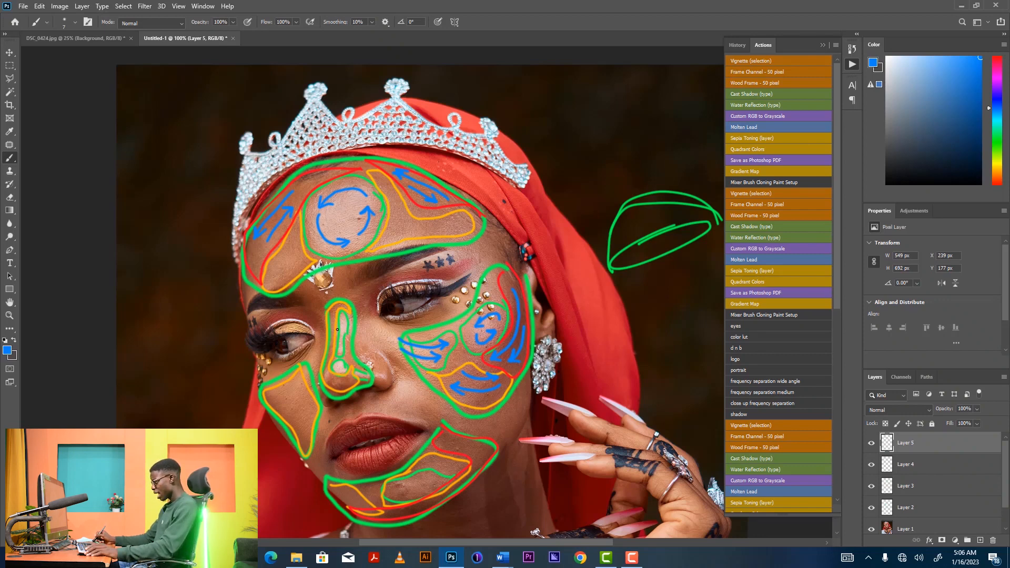
{"action": "left_click_drag", "start_coordinate": [342, 325], "coordinate": [340, 353]}
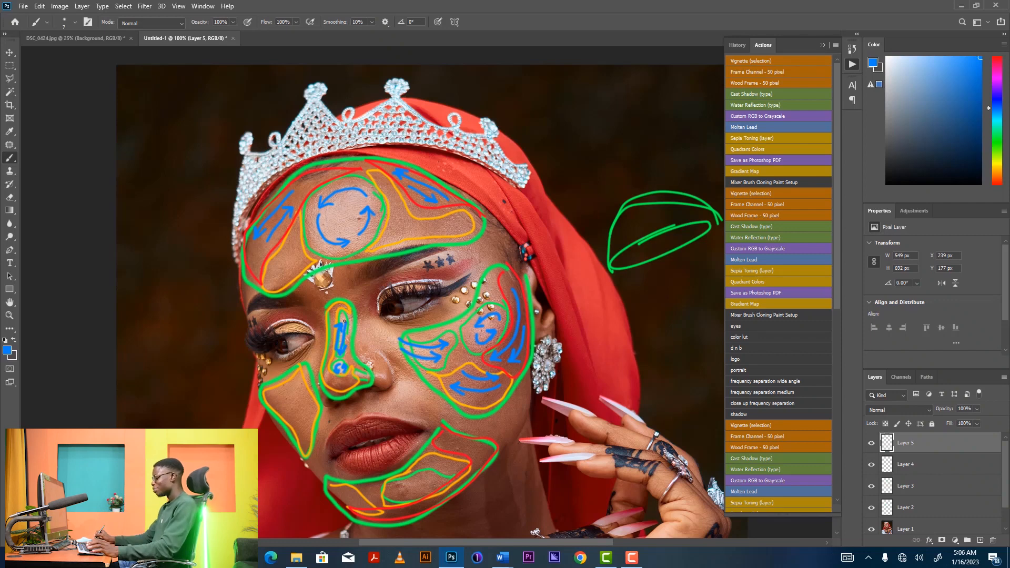
{"action": "mouse_move", "coordinate": [331, 315]}
{"action": "left_mouse_down"}
{"action": "mouse_move", "coordinate": [325, 366]}
{"action": "mouse_move", "coordinate": [336, 320]}
{"action": "left_mouse_up"}
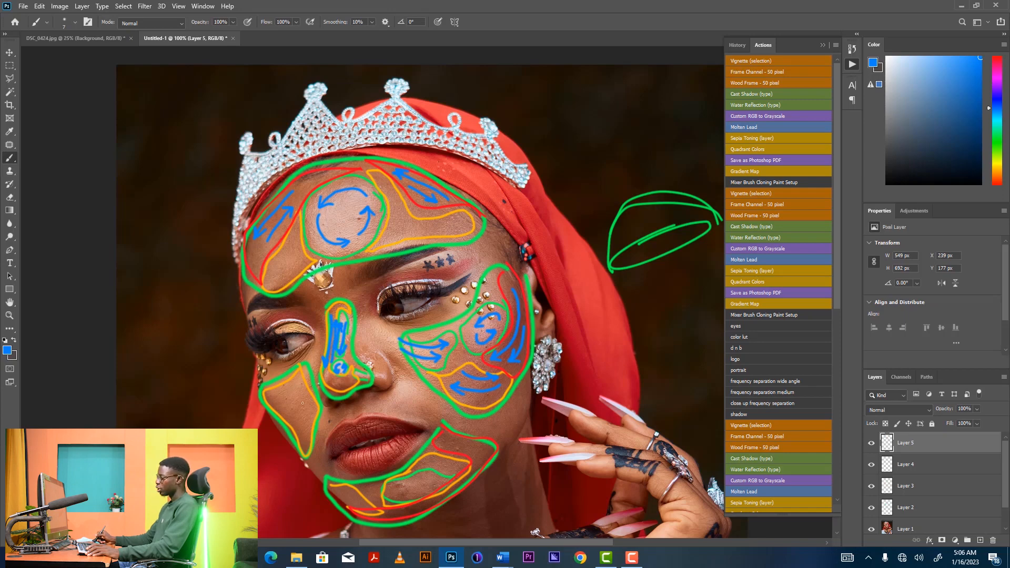
Add a new empty layer above Layer 5 and draw opposing diagonal blue arrows in the far cheek's mid-tone zone.
{"action": "key", "text": "ctrl+shift+alt+n"}
{"action": "left_click_drag", "start_coordinate": [292, 392], "coordinate": [270, 288]}
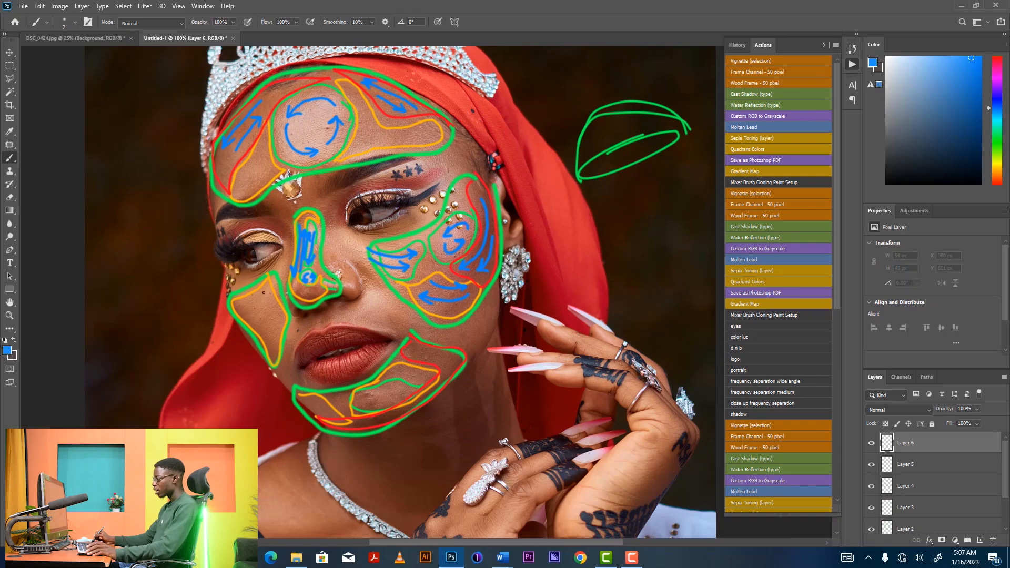
{"action": "left_click_drag", "start_coordinate": [272, 282], "coordinate": [252, 302]}
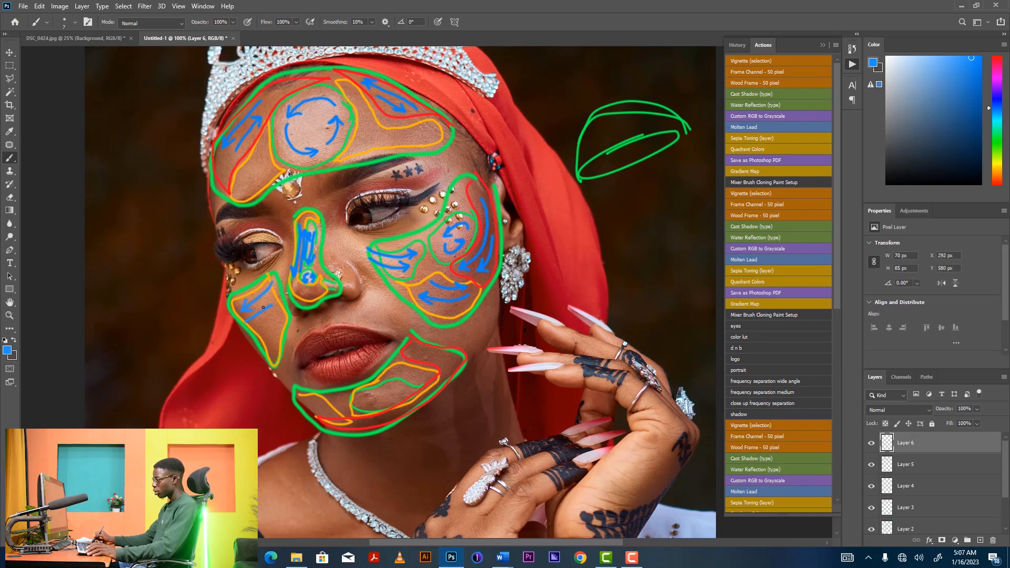
Fill the rest of the far cheek's mid-tone zone with diagonal blue strokes following the arrows.
{"action": "key", "text": "ctrl+plus"}
{"action": "key", "text": "ctrl+plus"}
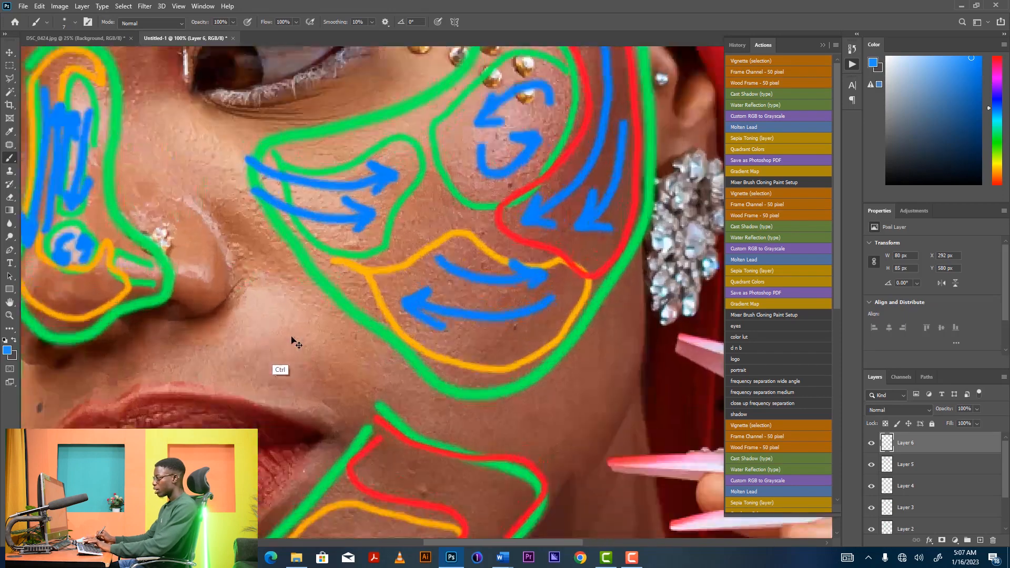
{"action": "key", "text": "ctrl+plus"}
{"action": "left_click_drag", "start_coordinate": [238, 306], "coordinate": [402, 285]}
{"action": "key", "text": "ctrl+minus"}
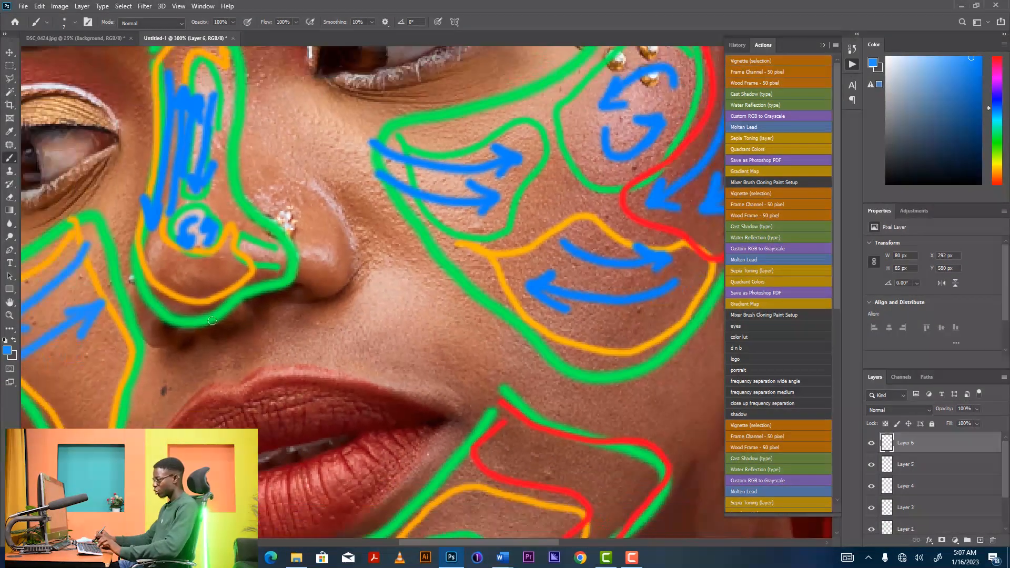
{"action": "key", "text": "ctrl+minus"}
{"action": "left_click_drag", "start_coordinate": [217, 325], "coordinate": [242, 308]}
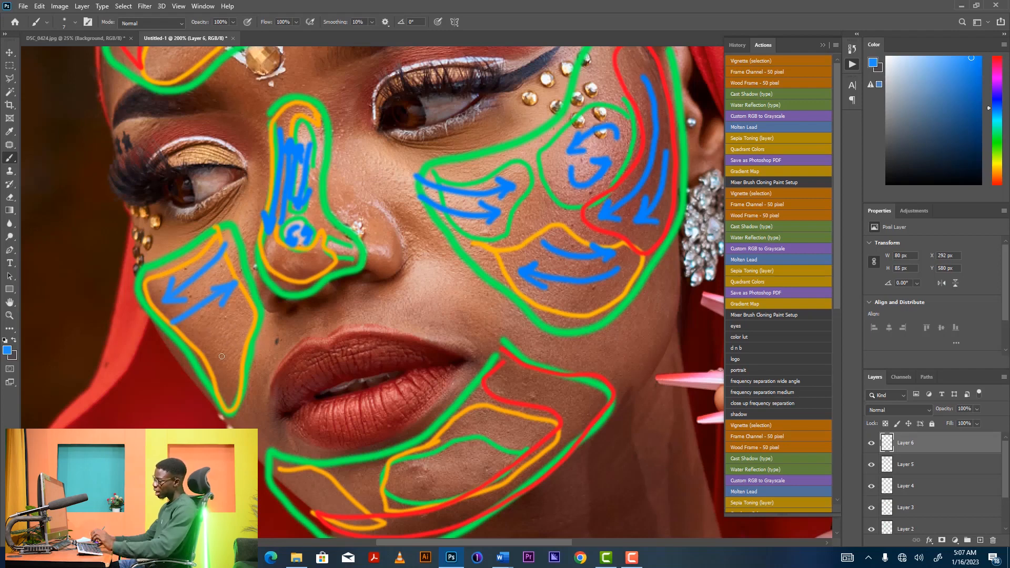
{"action": "left_click_drag", "start_coordinate": [230, 351], "coordinate": [218, 364]}
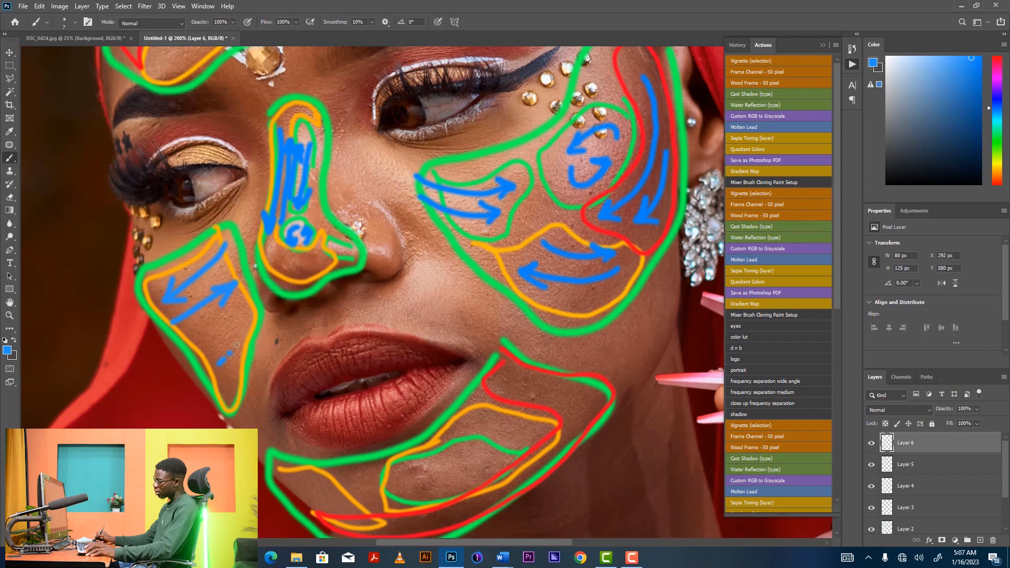
{"action": "mouse_move", "coordinate": [255, 321]}
{"action": "left_mouse_down"}
{"action": "mouse_move", "coordinate": [199, 365]}
{"action": "mouse_move", "coordinate": [217, 344]}
{"action": "mouse_move", "coordinate": [196, 355]}
{"action": "mouse_move", "coordinate": [209, 346]}
{"action": "mouse_move", "coordinate": [237, 362]}
{"action": "mouse_move", "coordinate": [248, 348]}
{"action": "mouse_move", "coordinate": [236, 327]}
{"action": "mouse_move", "coordinate": [250, 330]}
{"action": "left_mouse_up"}
{"action": "mouse_move", "coordinate": [240, 296]}
{"action": "left_mouse_down"}
{"action": "mouse_move", "coordinate": [198, 330]}
{"action": "mouse_move", "coordinate": [235, 291]}
{"action": "mouse_move", "coordinate": [193, 326]}
{"action": "mouse_move", "coordinate": [228, 289]}
{"action": "mouse_move", "coordinate": [198, 317]}
{"action": "left_mouse_up"}
{"action": "mouse_move", "coordinate": [225, 277]}
{"action": "left_mouse_down"}
{"action": "mouse_move", "coordinate": [171, 317]}
{"action": "mouse_move", "coordinate": [213, 279]}
{"action": "mouse_move", "coordinate": [191, 298]}
{"action": "left_mouse_up"}
{"action": "left_click_drag", "start_coordinate": [199, 278], "coordinate": [196, 278]}
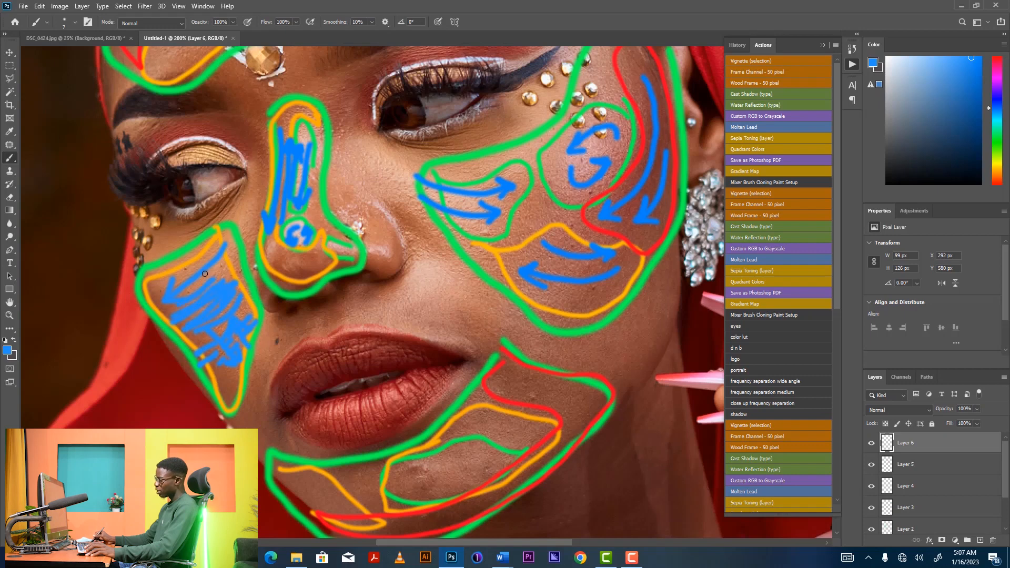
Draw blue direction arrows in the chin's highlight, mid-tone and shadow zones.
{"action": "scroll", "coordinate": [434, 368], "scroll_direction": "down", "scroll_amount": 2}
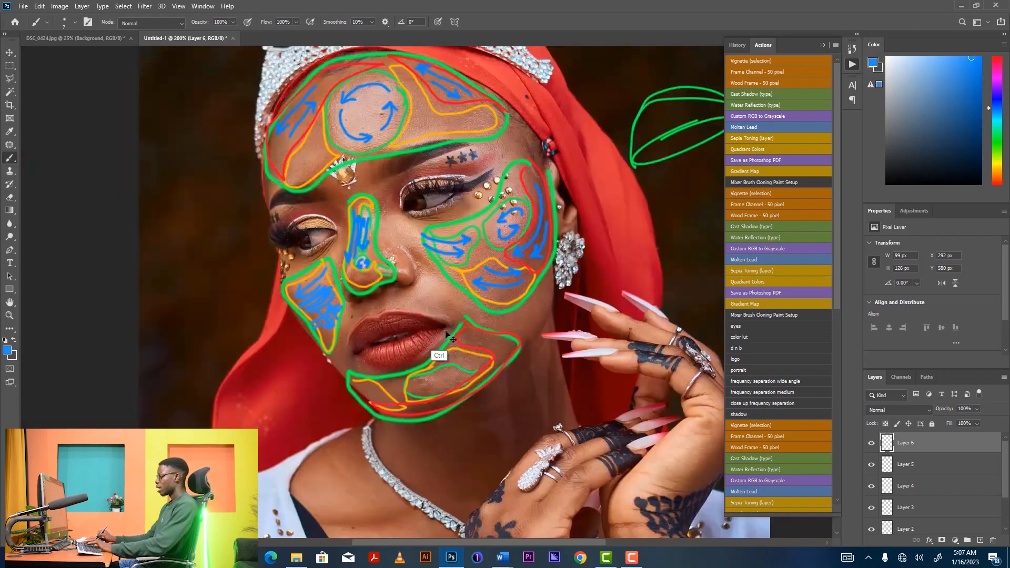
{"action": "left_click_drag", "start_coordinate": [452, 384], "coordinate": [401, 351]}
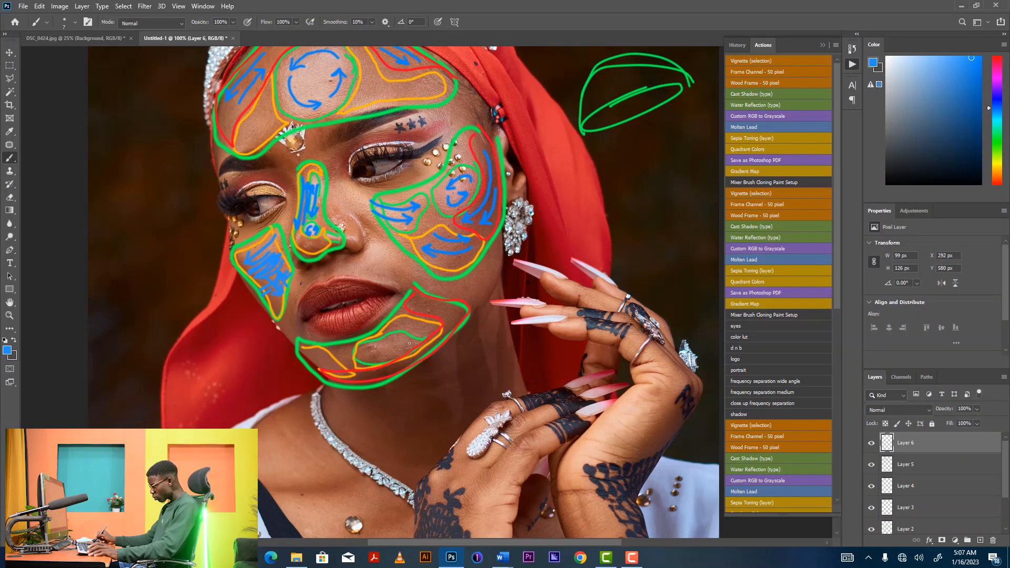
{"action": "left_click_drag", "start_coordinate": [393, 340], "coordinate": [331, 365]}
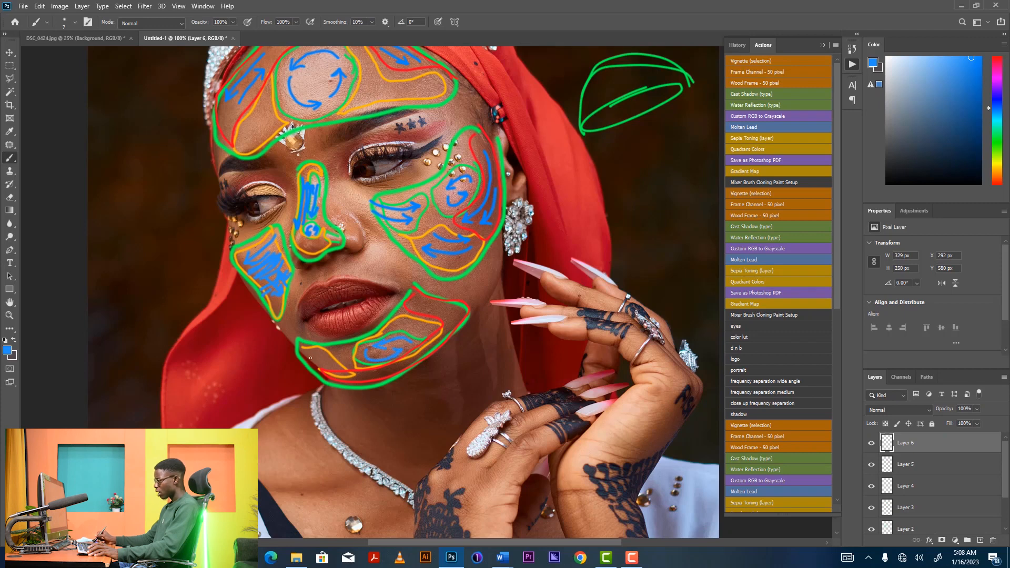
{"action": "mouse_move", "coordinate": [325, 359]}
{"action": "left_mouse_down"}
{"action": "mouse_move", "coordinate": [336, 363]}
{"action": "mouse_move", "coordinate": [314, 356]}
{"action": "left_mouse_up"}
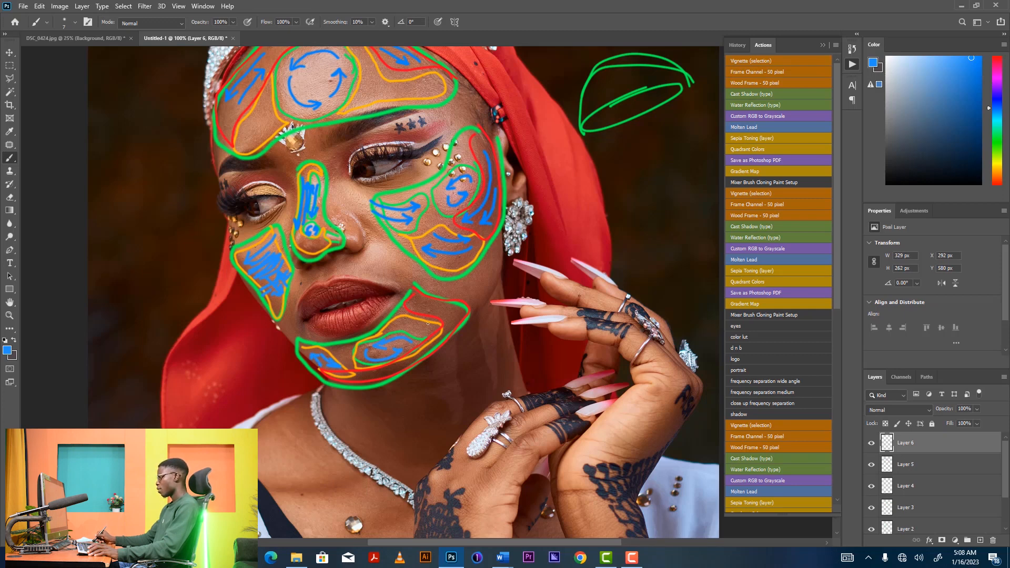
{"action": "mouse_move", "coordinate": [425, 292]}
{"action": "left_mouse_down"}
{"action": "mouse_move", "coordinate": [448, 295]}
{"action": "mouse_move", "coordinate": [436, 297]}
{"action": "mouse_move", "coordinate": [463, 308]}
{"action": "mouse_move", "coordinate": [408, 360]}
{"action": "mouse_move", "coordinate": [362, 379]}
{"action": "left_mouse_up"}
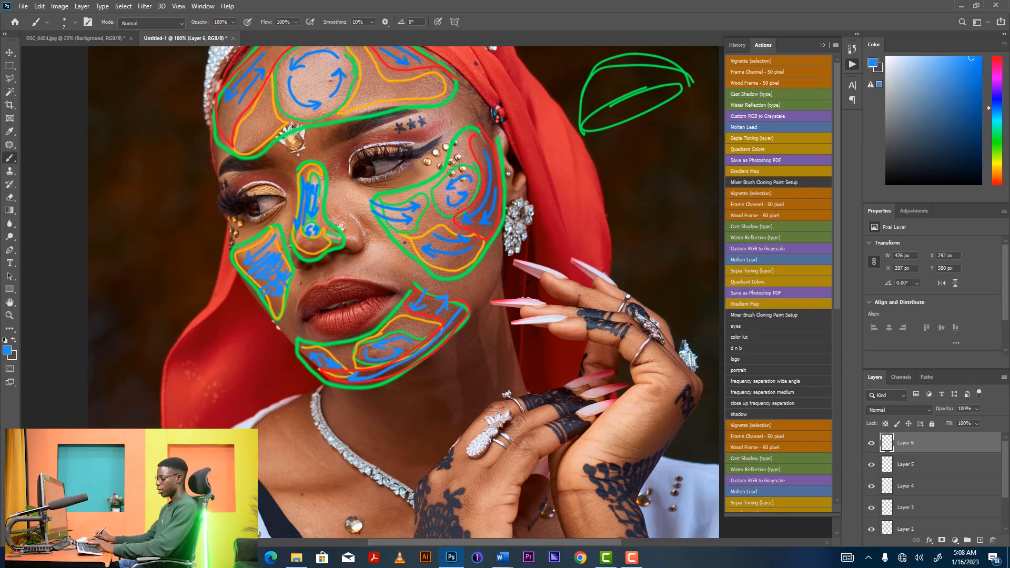
Outline in blue the area between the nose and the near cheek, from the inner eye corner down to the smile line.
{"action": "key", "text": "ctrl+minus"}
{"action": "key", "text": "ctrl+minus"}
{"action": "key", "text": "ctrl+minus"}
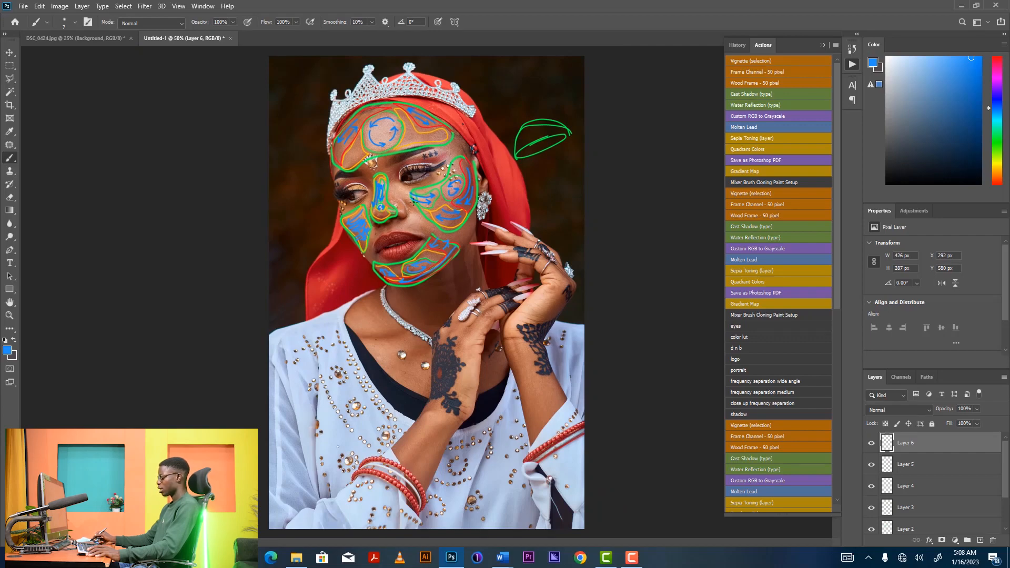
{"action": "key", "text": "ctrl+plus"}
{"action": "key", "text": "ctrl+plus"}
{"action": "left_click_drag", "start_coordinate": [421, 220], "coordinate": [388, 374]}
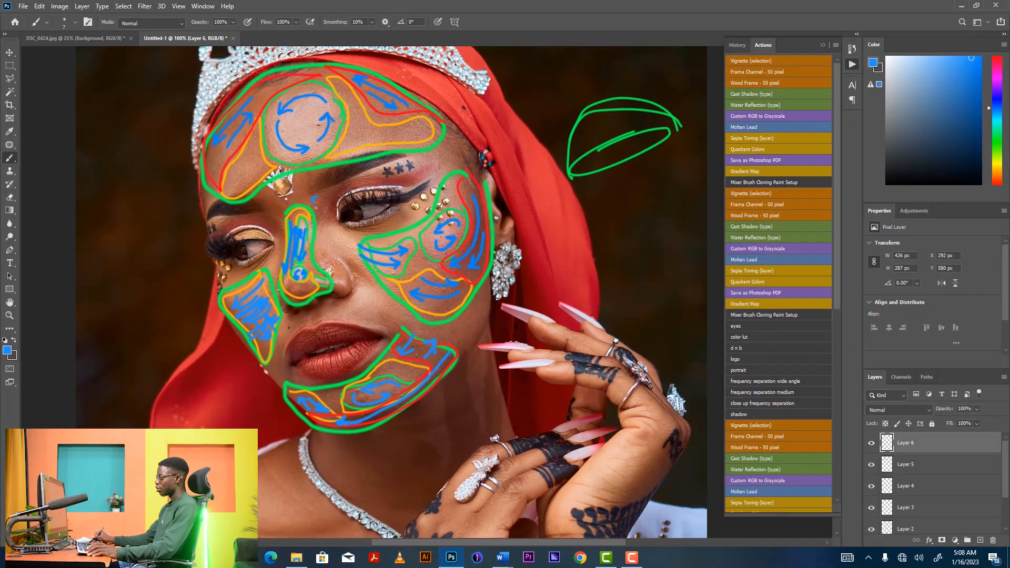
{"action": "mouse_move", "coordinate": [314, 241]}
{"action": "left_mouse_down"}
{"action": "mouse_move", "coordinate": [319, 259]}
{"action": "mouse_move", "coordinate": [345, 263]}
{"action": "left_mouse_up"}
{"action": "mouse_move", "coordinate": [352, 303]}
{"action": "left_mouse_down"}
{"action": "mouse_move", "coordinate": [389, 323]}
{"action": "mouse_move", "coordinate": [397, 312]}
{"action": "mouse_move", "coordinate": [357, 233]}
{"action": "mouse_move", "coordinate": [325, 200]}
{"action": "left_mouse_up"}
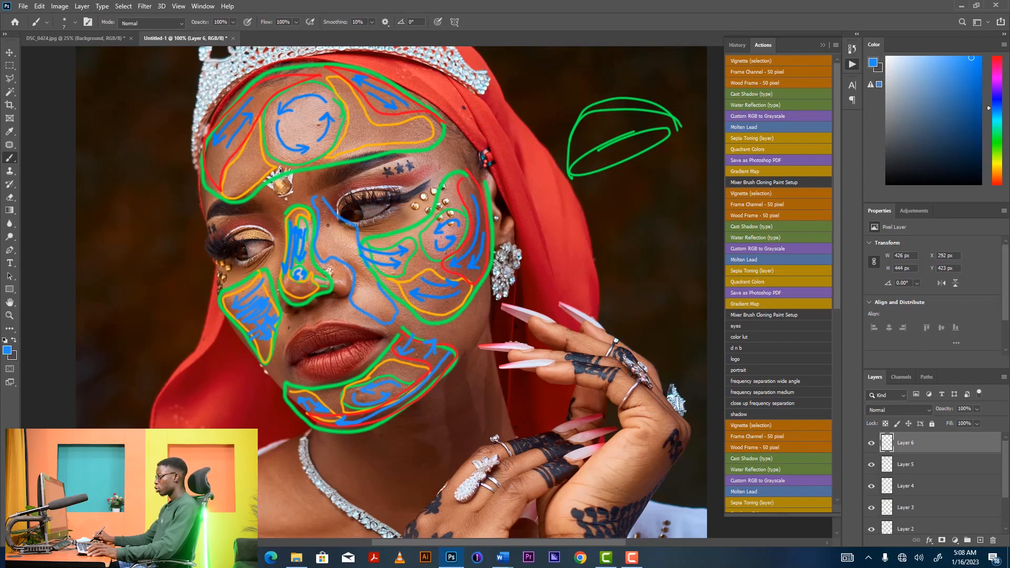
Draw blue arrows beside the nose, circular arrows at the smile line and short downward arrows above the upper lip.
{"action": "left_click_drag", "start_coordinate": [335, 230], "coordinate": [352, 255]}
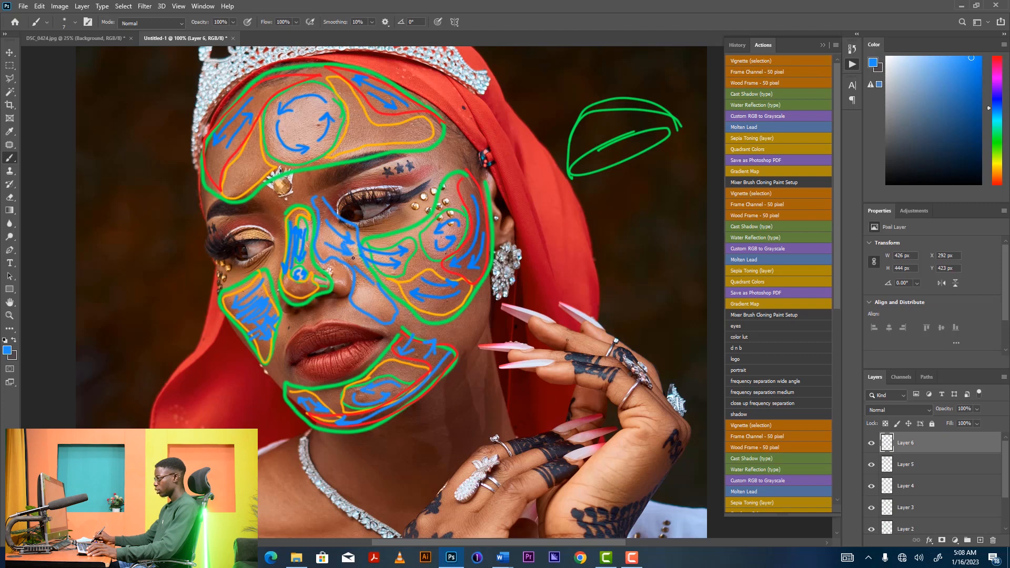
{"action": "mouse_move", "coordinate": [367, 289]}
{"action": "left_mouse_down"}
{"action": "mouse_move", "coordinate": [357, 295]}
{"action": "mouse_move", "coordinate": [370, 307]}
{"action": "mouse_move", "coordinate": [387, 298]}
{"action": "left_mouse_up"}
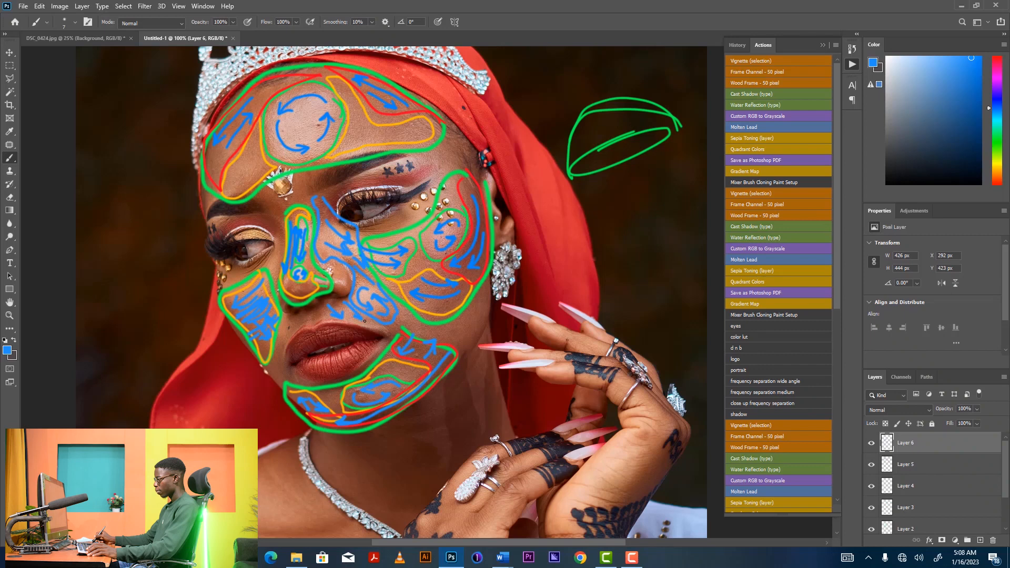
{"action": "left_click_drag", "start_coordinate": [299, 316], "coordinate": [295, 328]}
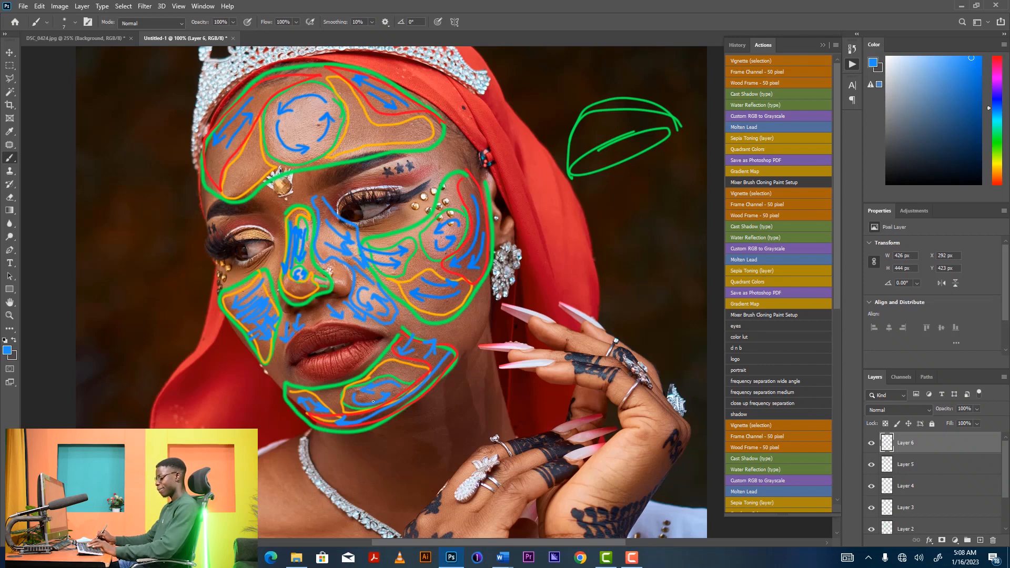
Draw curved blue direction lines with opposing arrowheads across the neck and along the collarbone below the necklace.
{"action": "key", "text": "ctrl+minus"}
{"action": "left_click_drag", "start_coordinate": [407, 400], "coordinate": [399, 323]}
{"action": "key", "text": "ctrl+plus"}
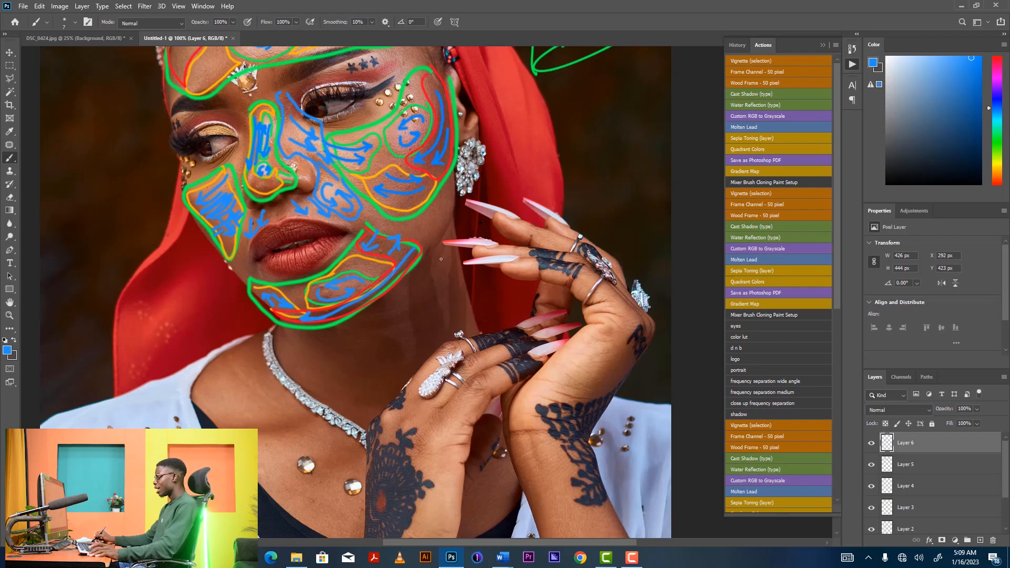
{"action": "mouse_move", "coordinate": [439, 256]}
{"action": "left_mouse_down"}
{"action": "mouse_move", "coordinate": [414, 289]}
{"action": "mouse_move", "coordinate": [367, 314]}
{"action": "left_mouse_up"}
{"action": "mouse_move", "coordinate": [449, 275]}
{"action": "left_mouse_down"}
{"action": "mouse_move", "coordinate": [408, 317]}
{"action": "mouse_move", "coordinate": [342, 334]}
{"action": "left_mouse_up"}
{"action": "mouse_move", "coordinate": [445, 304]}
{"action": "left_mouse_down"}
{"action": "mouse_move", "coordinate": [359, 348]}
{"action": "mouse_move", "coordinate": [325, 348]}
{"action": "left_mouse_up"}
{"action": "mouse_move", "coordinate": [418, 347]}
{"action": "left_mouse_down"}
{"action": "mouse_move", "coordinate": [333, 363]}
{"action": "mouse_move", "coordinate": [339, 372]}
{"action": "mouse_move", "coordinate": [322, 375]}
{"action": "mouse_move", "coordinate": [341, 387]}
{"action": "left_mouse_up"}
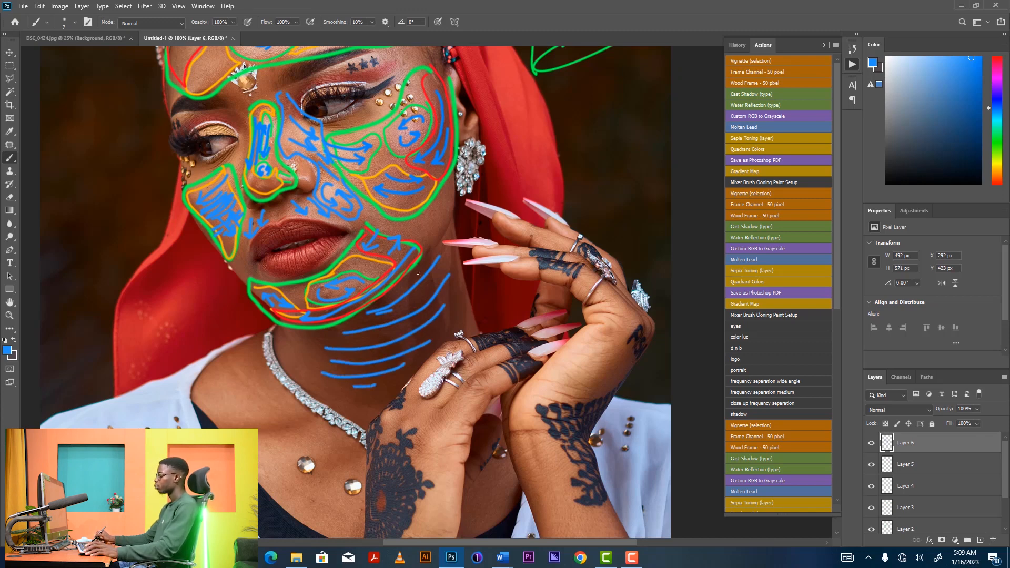
{"action": "mouse_move", "coordinate": [353, 323]}
{"action": "left_mouse_down"}
{"action": "mouse_move", "coordinate": [398, 316]}
{"action": "mouse_move", "coordinate": [445, 287]}
{"action": "mouse_move", "coordinate": [432, 289]}
{"action": "mouse_move", "coordinate": [434, 325]}
{"action": "mouse_move", "coordinate": [438, 316]}
{"action": "mouse_move", "coordinate": [343, 352]}
{"action": "mouse_move", "coordinate": [306, 348]}
{"action": "mouse_move", "coordinate": [325, 336]}
{"action": "mouse_move", "coordinate": [304, 350]}
{"action": "left_mouse_up"}
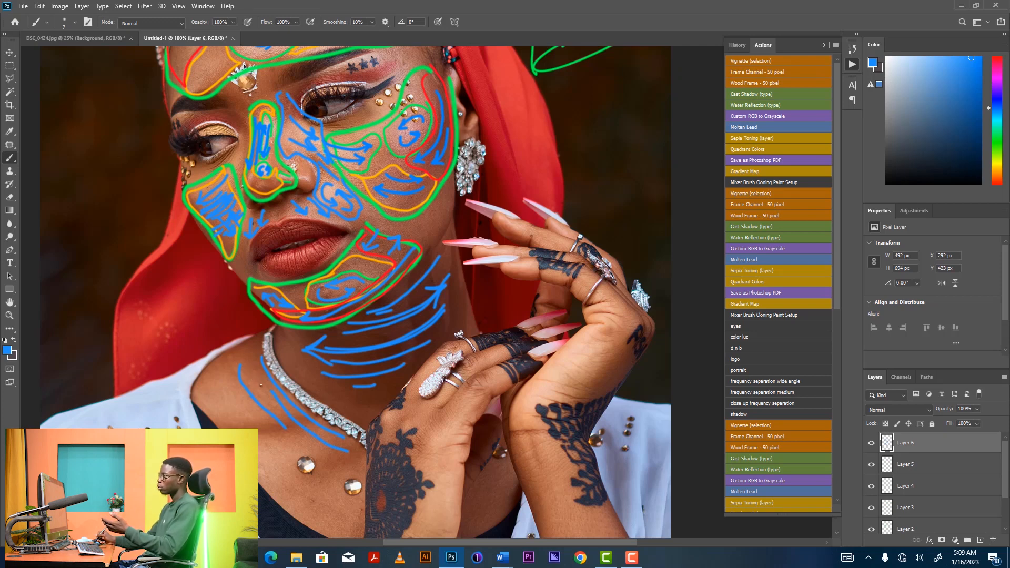
{"action": "left_click_drag", "start_coordinate": [322, 421], "coordinate": [344, 422]}
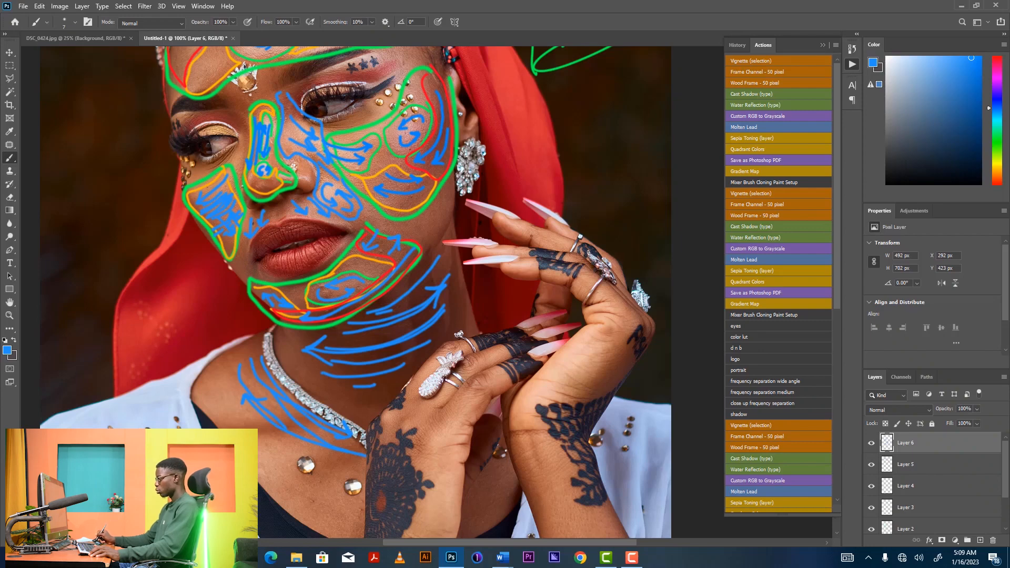
Switch to the DSC_0424.jpg document and bring the portrait's face into close view.
{"action": "mouse_move", "coordinate": [355, 268]}
{"action": "left_mouse_down"}
{"action": "mouse_move", "coordinate": [436, 408]}
{"action": "mouse_move", "coordinate": [398, 370]}
{"action": "left_mouse_up"}
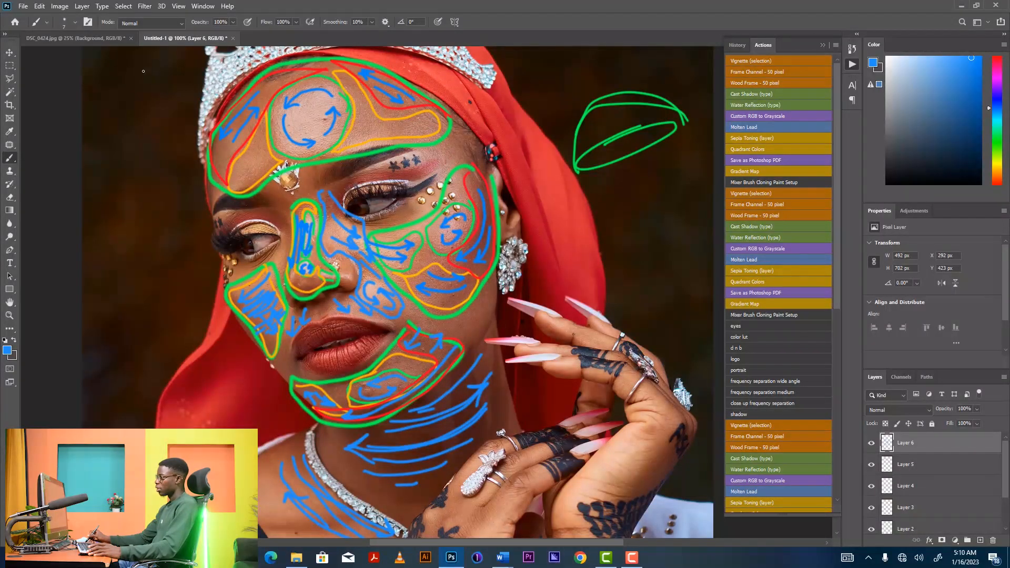
{"action": "left_click", "coordinate": [86, 39]}
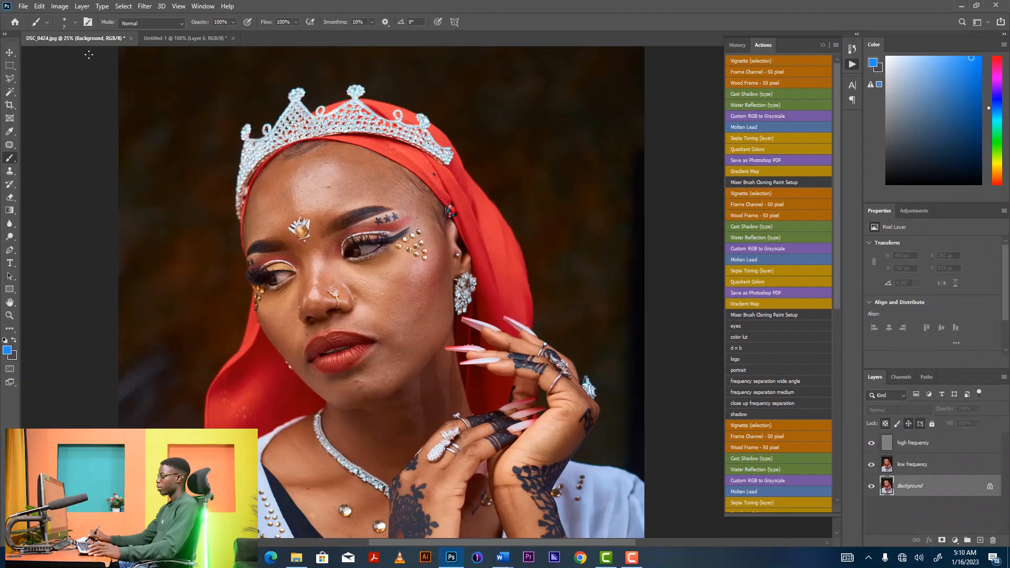
{"action": "scroll", "coordinate": [431, 298], "scroll_direction": "up", "scroll_amount": 1}
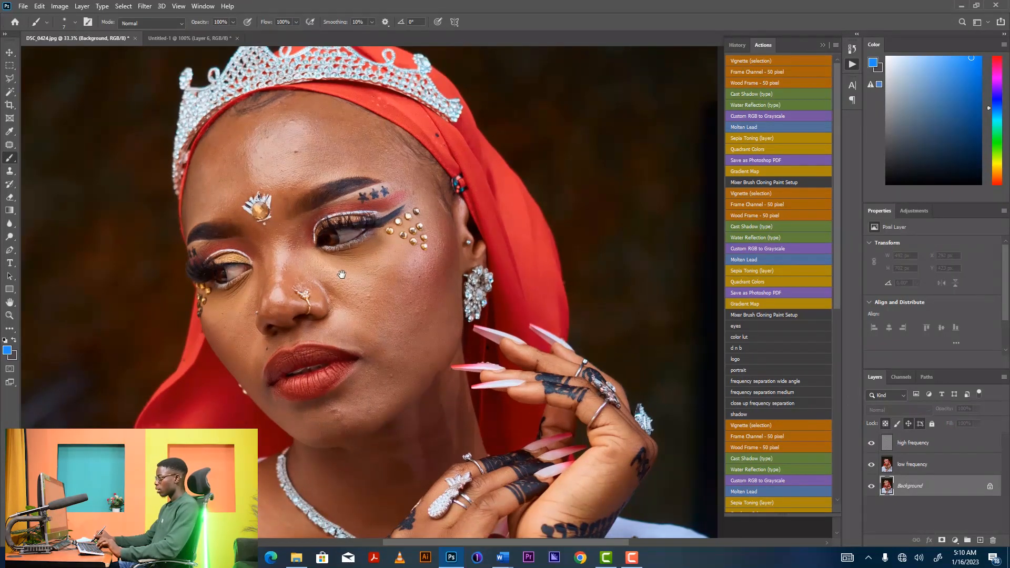
{"action": "left_click_drag", "start_coordinate": [332, 258], "coordinate": [380, 292]}
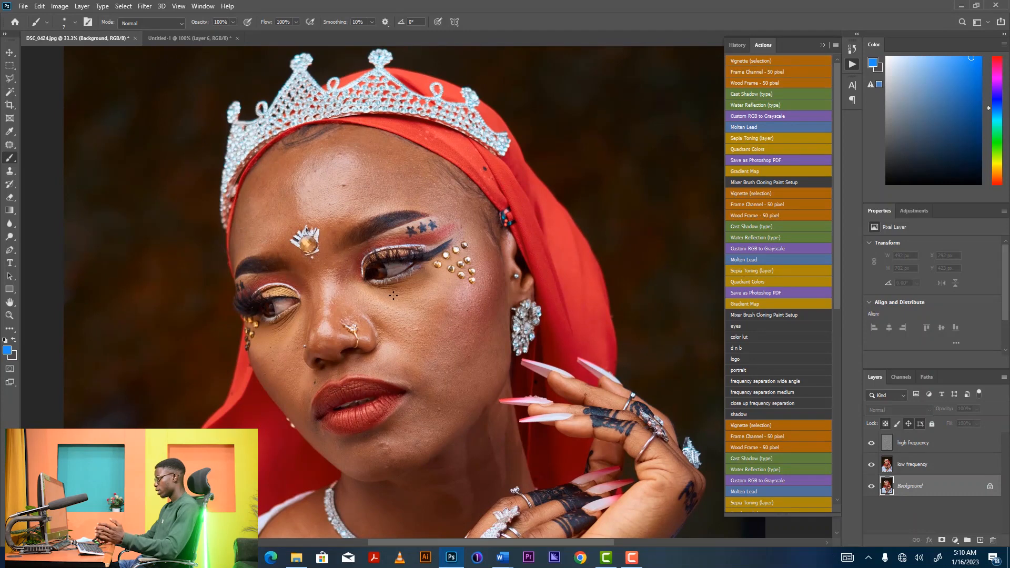
Select the low frequency layer and reduce the Mixer Brush size to 175 px.
{"action": "left_click", "coordinate": [938, 468]}
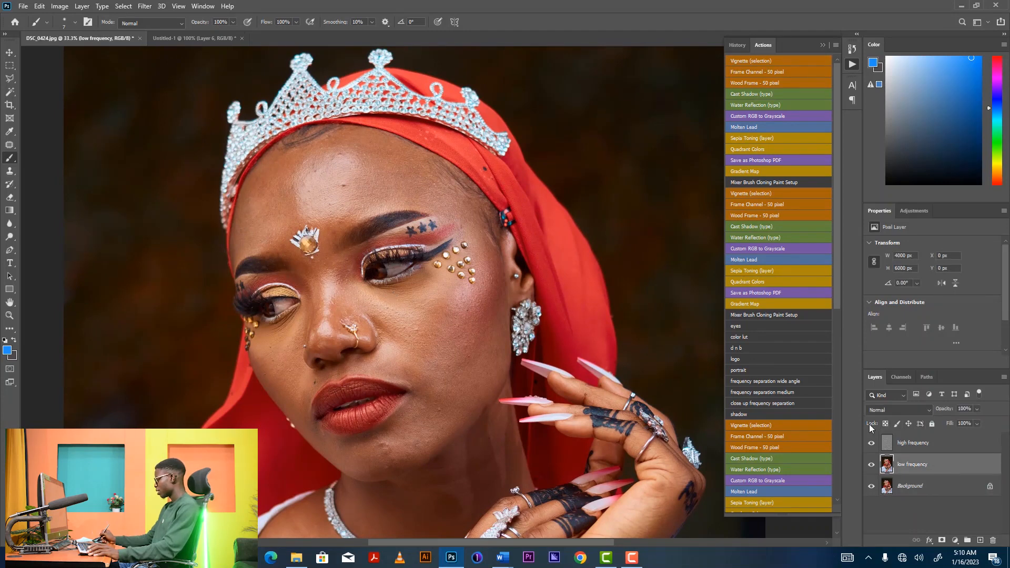
{"action": "left_click", "coordinate": [10, 160]}
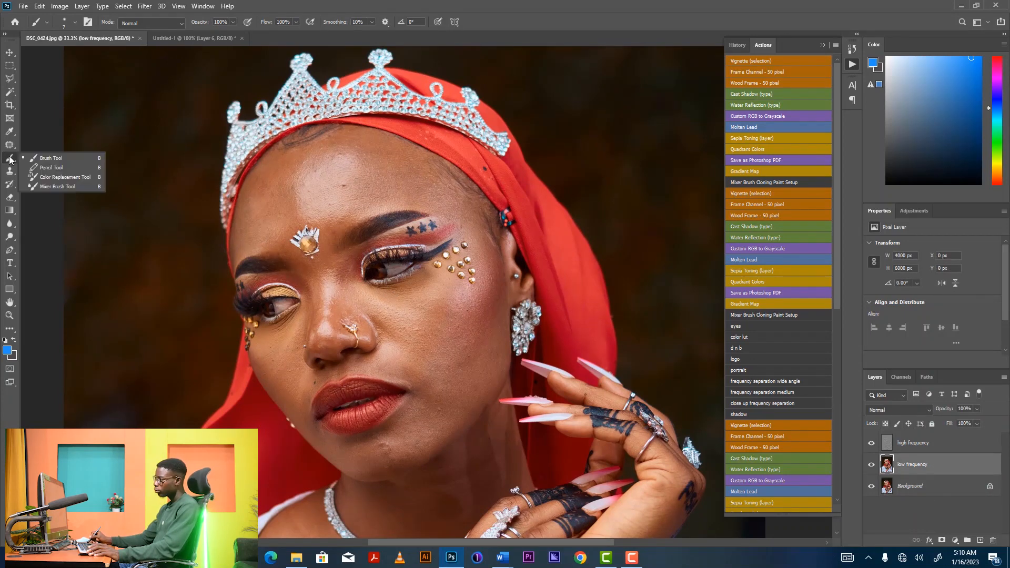
{"action": "left_click", "coordinate": [53, 182]}
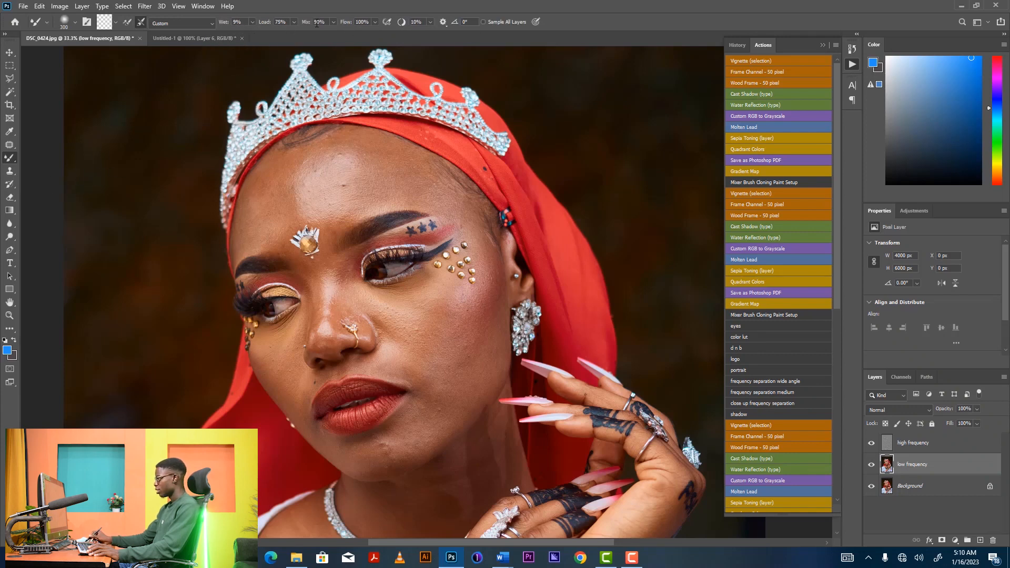
{"action": "key", "text": "bracketleft"}
{"action": "key", "text": "bracketleft"}
{"action": "key", "text": "bracketleft"}
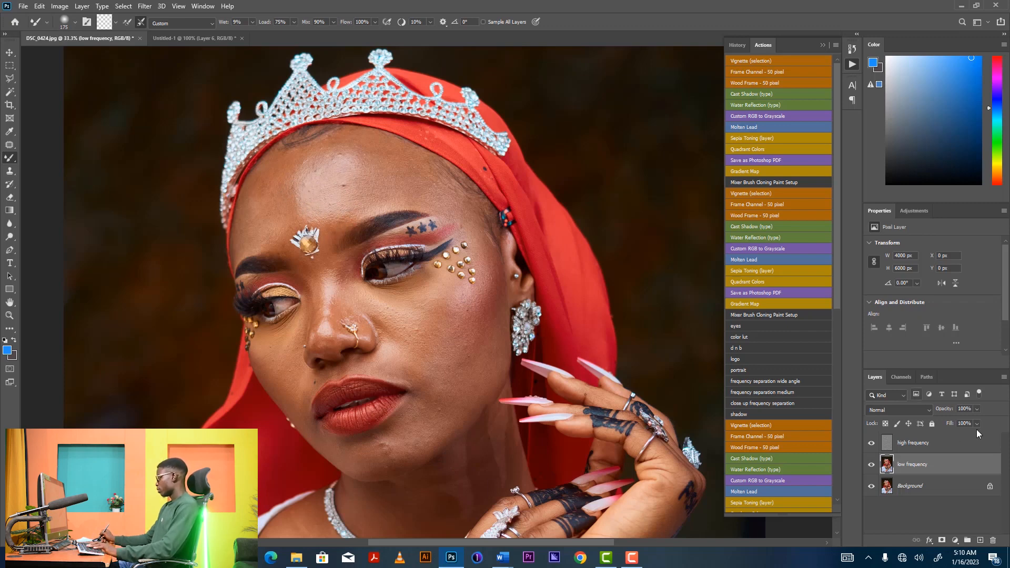
Delete the high frequency and low frequency layers, keeping only the Background layer.
{"action": "left_click", "coordinate": [949, 450]}
{"action": "key", "text": "Delete"}
{"action": "key", "text": "Delete"}
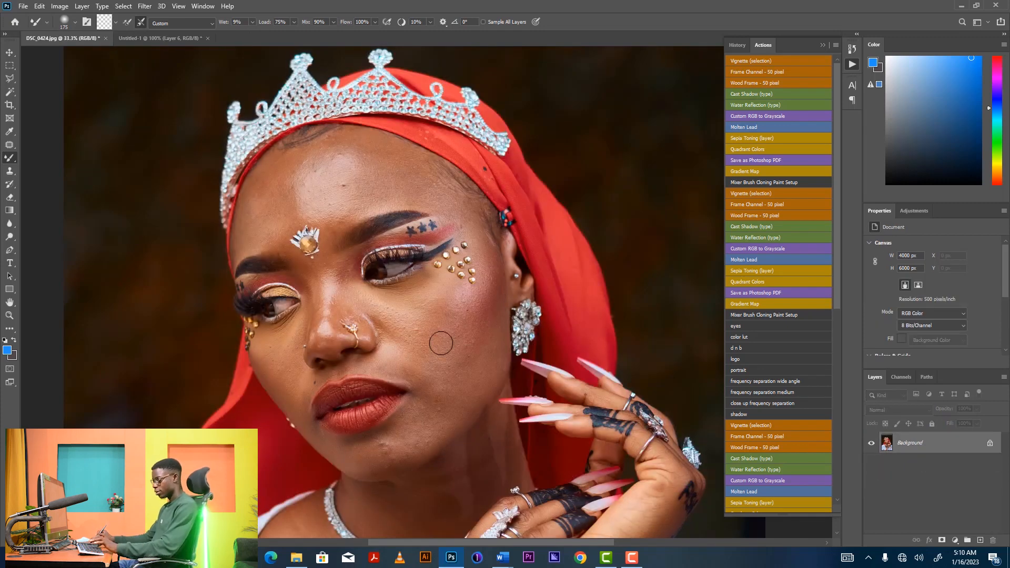
Outline a blemish on the near cheek beside the nose with the Patch tool and fill it.
{"action": "key", "text": "j"}
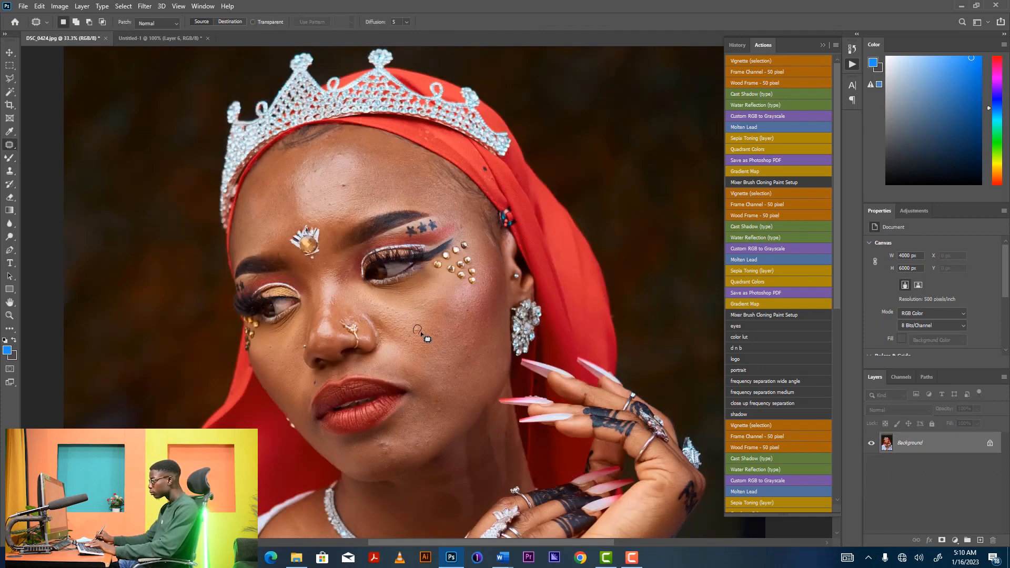
{"action": "left_click_drag", "start_coordinate": [421, 331], "coordinate": [420, 331]}
{"action": "key", "text": "shift+F5"}
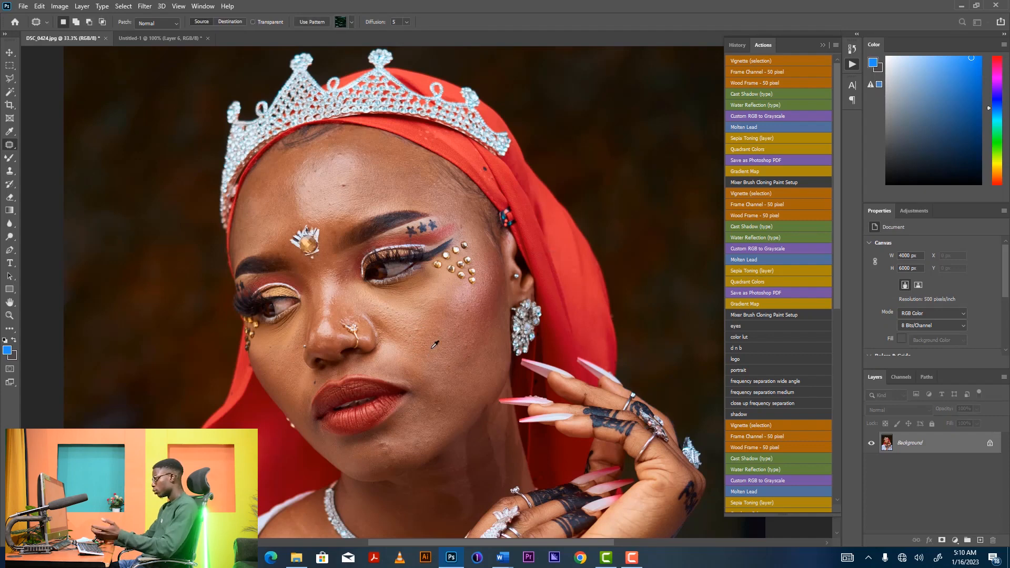
{"action": "left_click", "coordinate": [424, 333]}
Remove the spots on the lower near cheek beside the mouth with Patch tool selections and fills at 100% opacity.
{"action": "key", "text": "ctrl+plus"}
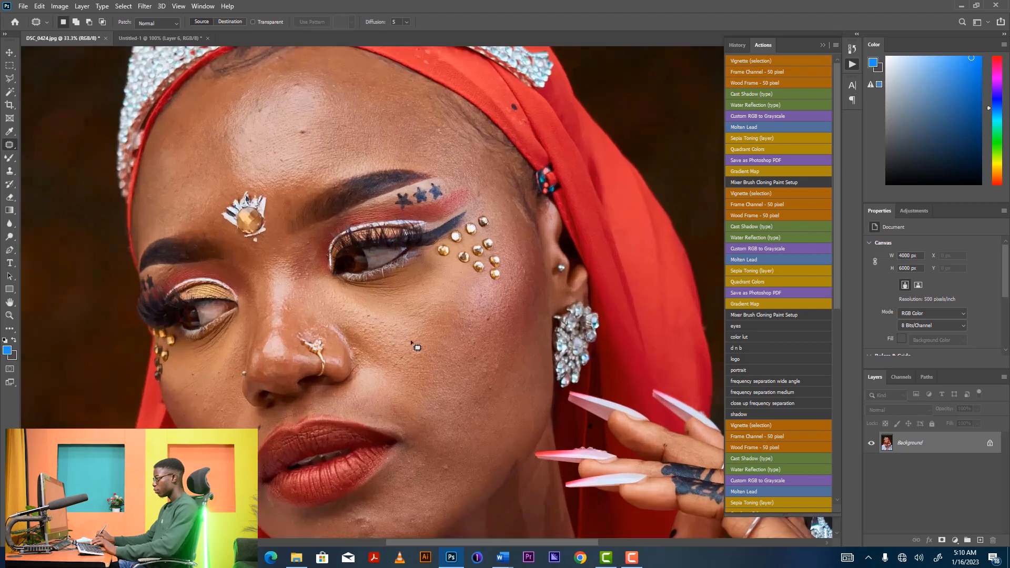
{"action": "left_click_drag", "start_coordinate": [388, 364], "coordinate": [373, 325]}
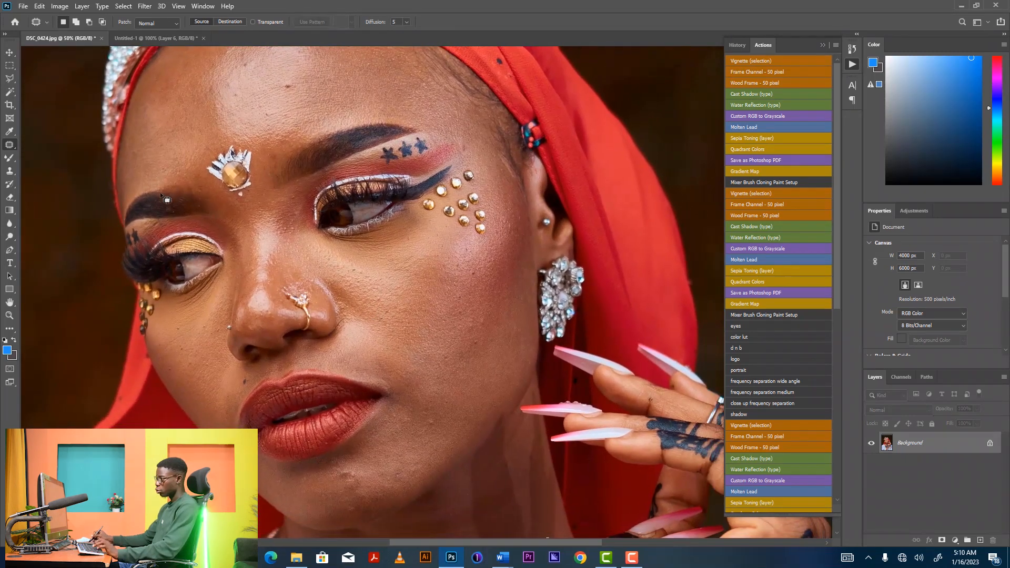
{"action": "right_click", "coordinate": [13, 147]}
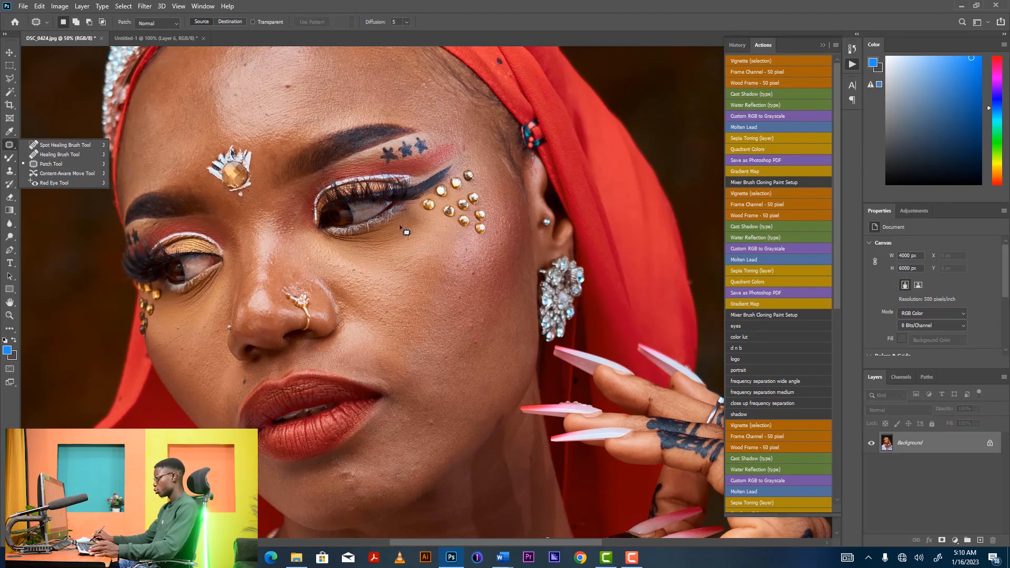
{"action": "left_click", "coordinate": [404, 308]}
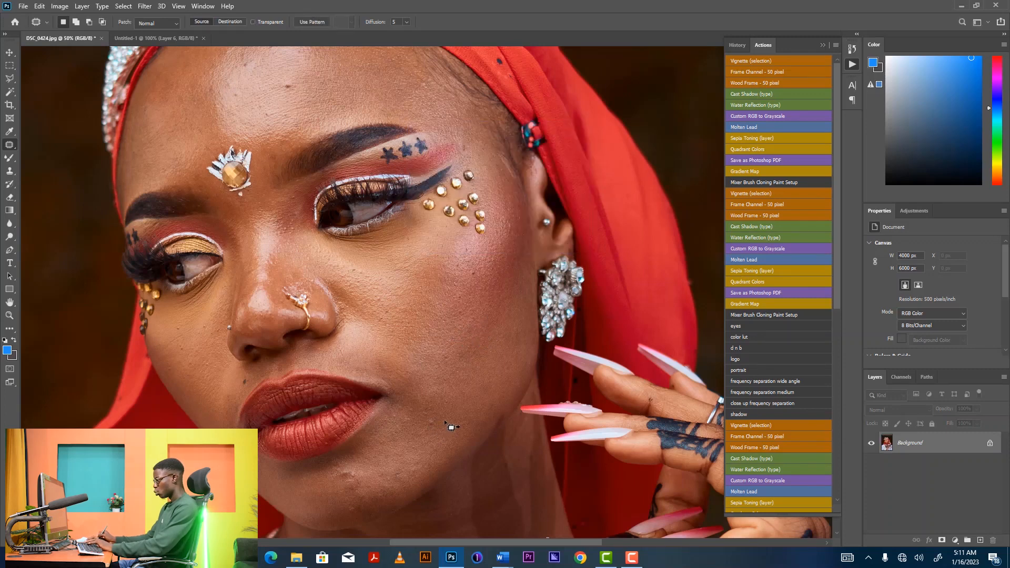
{"action": "key", "text": "BackSpace"}
{"action": "key", "text": "Return"}
{"action": "left_click_drag", "start_coordinate": [407, 425], "coordinate": [413, 414]}
{"action": "key", "text": "BackSpace"}
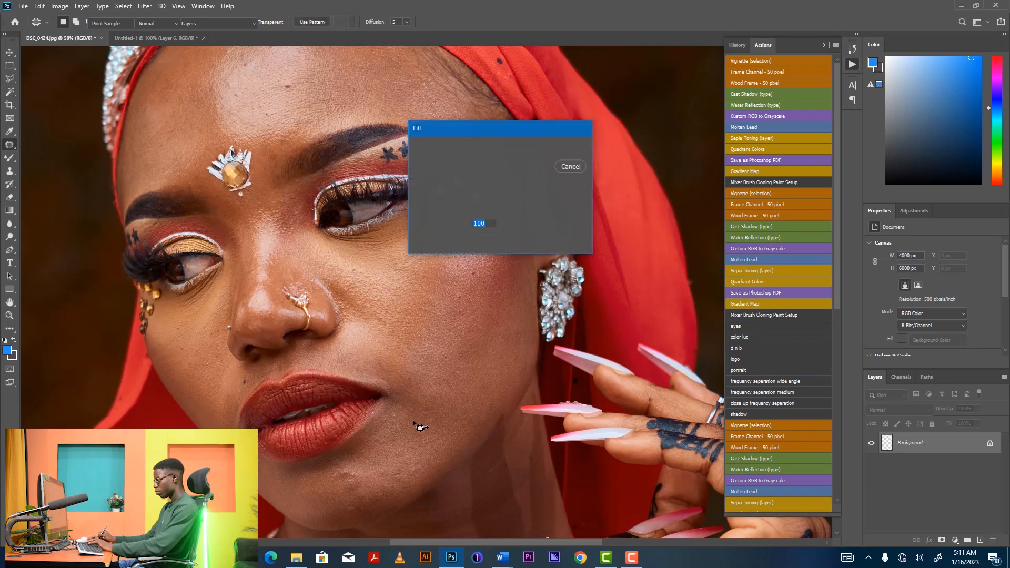
{"action": "key", "text": "Return"}
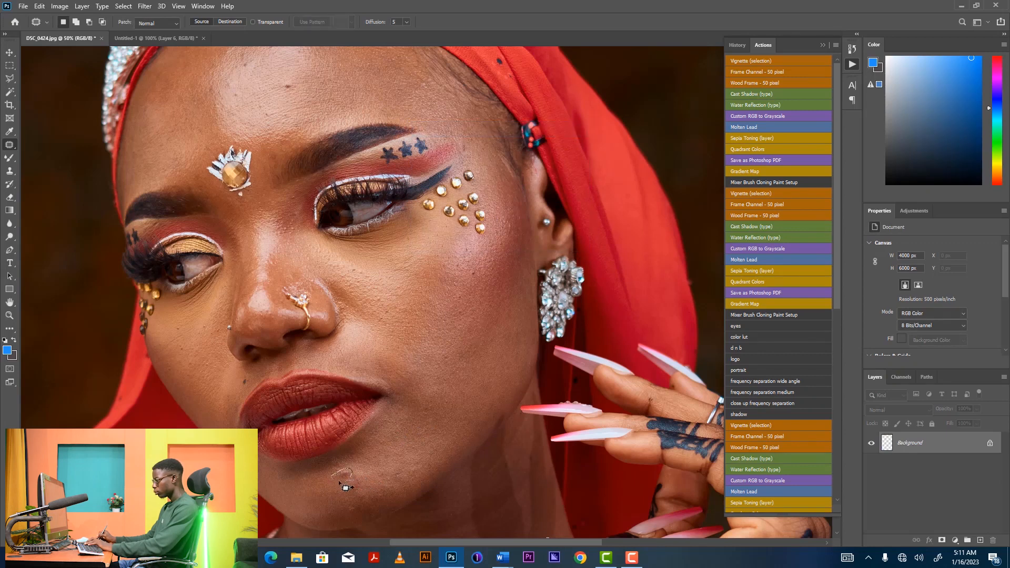
Remove the marks under the lower lip and on the near side of the chin with Content-Aware fills at 100% opacity.
{"action": "left_click_drag", "start_coordinate": [352, 479], "coordinate": [352, 473]}
{"action": "key", "text": "shift+F5"}
{"action": "key", "text": "Return"}
{"action": "key", "text": "ctrl+d"}
{"action": "key", "text": "i"}
{"action": "key", "text": "shift+F5"}
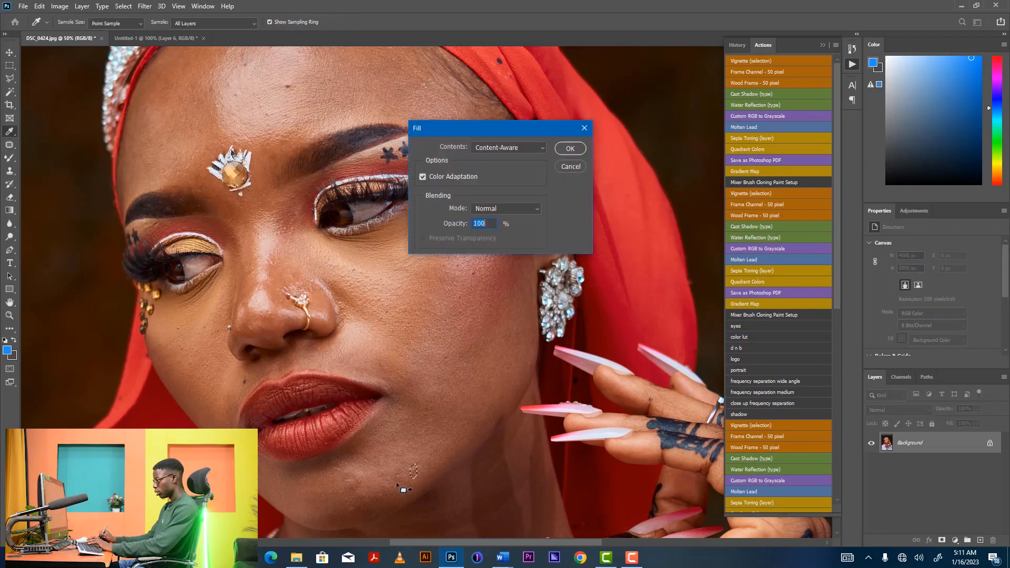
{"action": "key", "text": "Return"}
{"action": "key", "text": "j"}
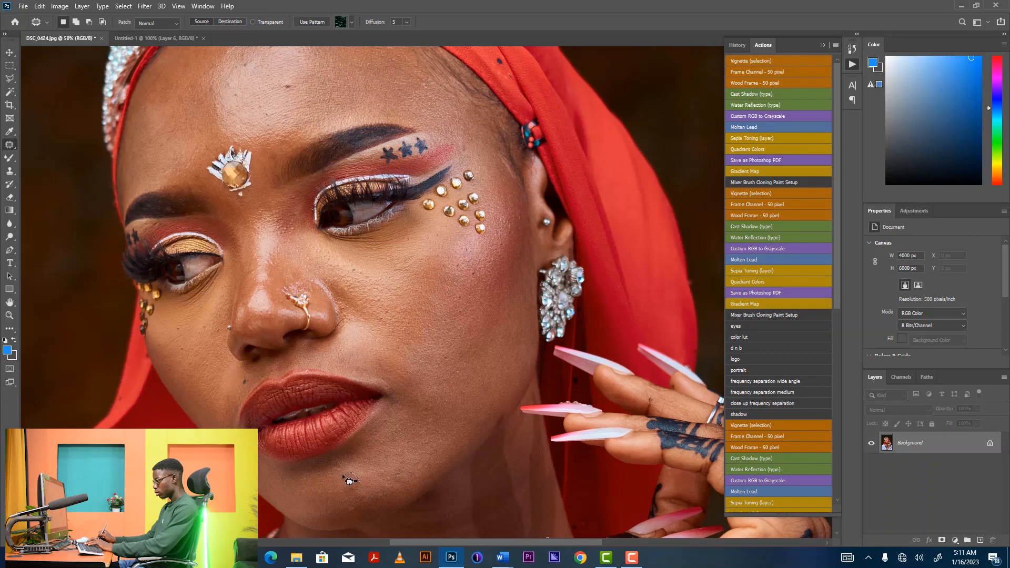
Clear the remaining small blemishes across the middle of the chin with Content-Aware fills.
{"action": "key", "text": "shift+F5"}
{"action": "key", "text": "Return"}
{"action": "key", "text": "ctrl+d"}
{"action": "key", "text": "shift+F5"}
{"action": "mouse_move", "coordinate": [353, 493]}
{"action": "left_mouse_down"}
{"action": "mouse_move", "coordinate": [345, 493]}
{"action": "mouse_move", "coordinate": [408, 484]}
{"action": "left_mouse_up"}
{"action": "key", "text": "Return"}
{"action": "key", "text": "ctrl+d"}
{"action": "key", "text": "shift+F5"}
{"action": "key", "text": "Return"}
{"action": "key", "text": "ctrl+d"}
Clean up the blemishes along the lower edge of the chin with repeated Content-Aware fills.
{"action": "key", "text": "shift+F5"}
{"action": "left_click_drag", "start_coordinate": [366, 516], "coordinate": [311, 491]}
{"action": "key", "text": "Return"}
{"action": "key", "text": "ctrl+d"}
{"action": "key", "text": "shift+F5"}
{"action": "key", "text": "Return"}
{"action": "key", "text": "ctrl+d"}
{"action": "key", "text": "shift+F5"}
{"action": "key", "text": "Return"}
{"action": "key", "text": "ctrl+d"}
Remove the small spots on the far cheek below the eye and beside the nose with Content-Aware fills.
{"action": "left_click_drag", "start_coordinate": [206, 331], "coordinate": [206, 330]}
{"action": "key", "text": "shift+F5"}
{"action": "key", "text": "Return"}
{"action": "key", "text": "ctrl+d"}
{"action": "left_click_drag", "start_coordinate": [209, 364], "coordinate": [193, 367]}
{"action": "key", "text": "shift+F5"}
{"action": "key", "text": "Return"}
{"action": "key", "text": "ctrl+d"}
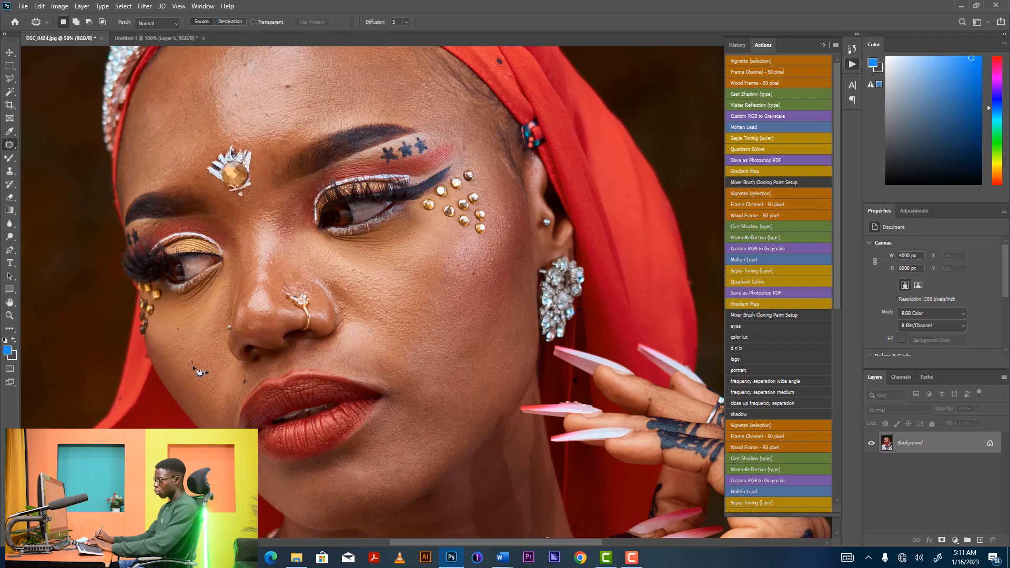
{"action": "key", "text": "shift+F5"}
{"action": "key", "text": "Return"}
{"action": "key", "text": "ctrl+d"}
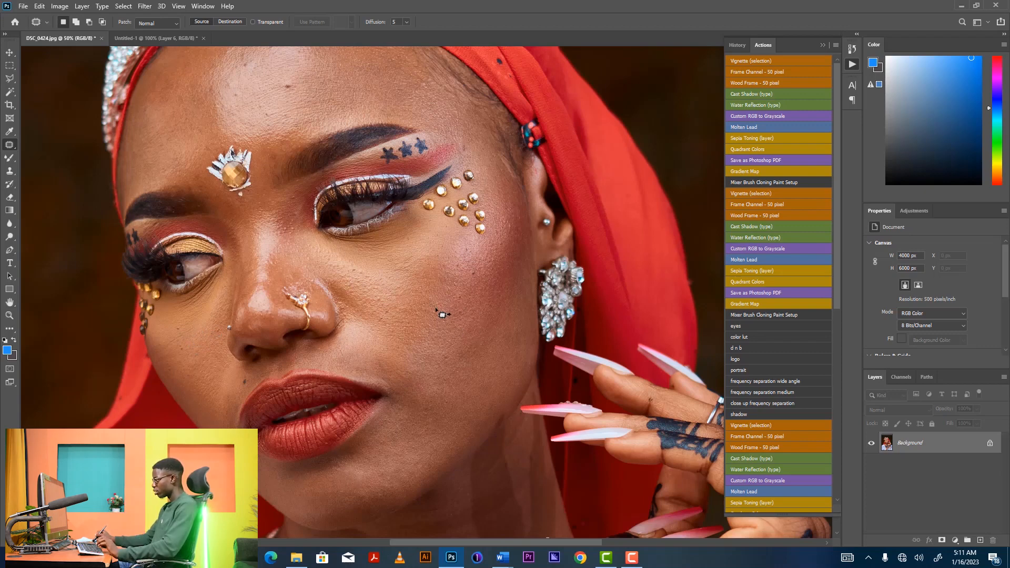
Patch the skin at the near eye's inner corner and a spot on the tip of the nose.
{"action": "scroll", "coordinate": [423, 305], "scroll_direction": "up", "scroll_amount": 1}
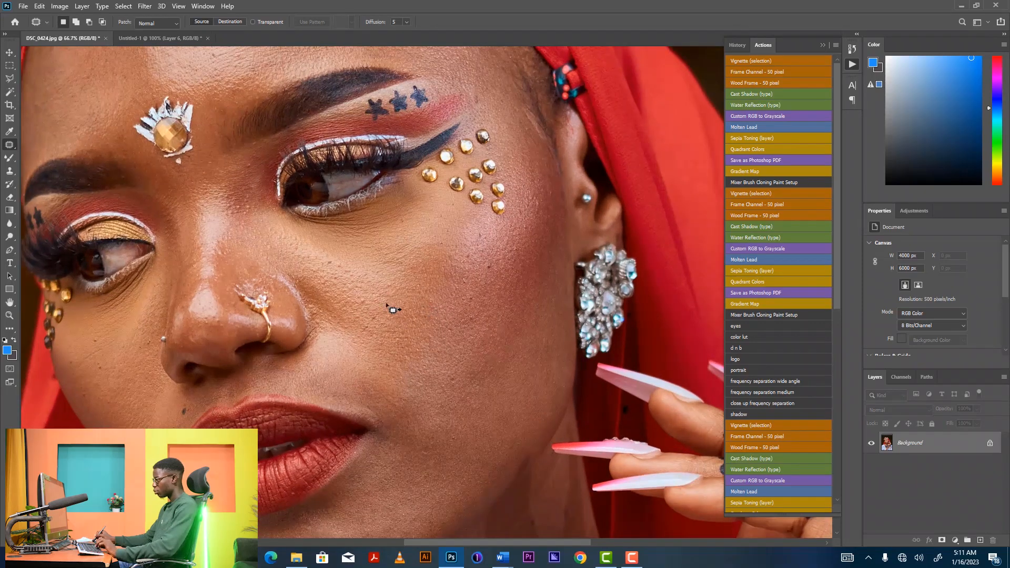
{"action": "left_click_drag", "start_coordinate": [390, 310], "coordinate": [380, 343]}
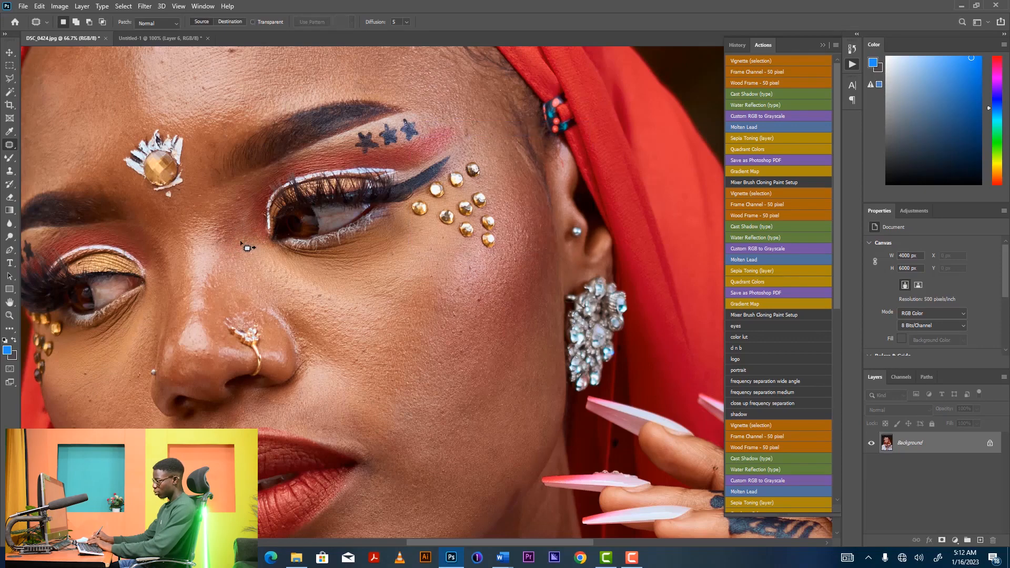
{"action": "left_click_drag", "start_coordinate": [243, 235], "coordinate": [264, 253]}
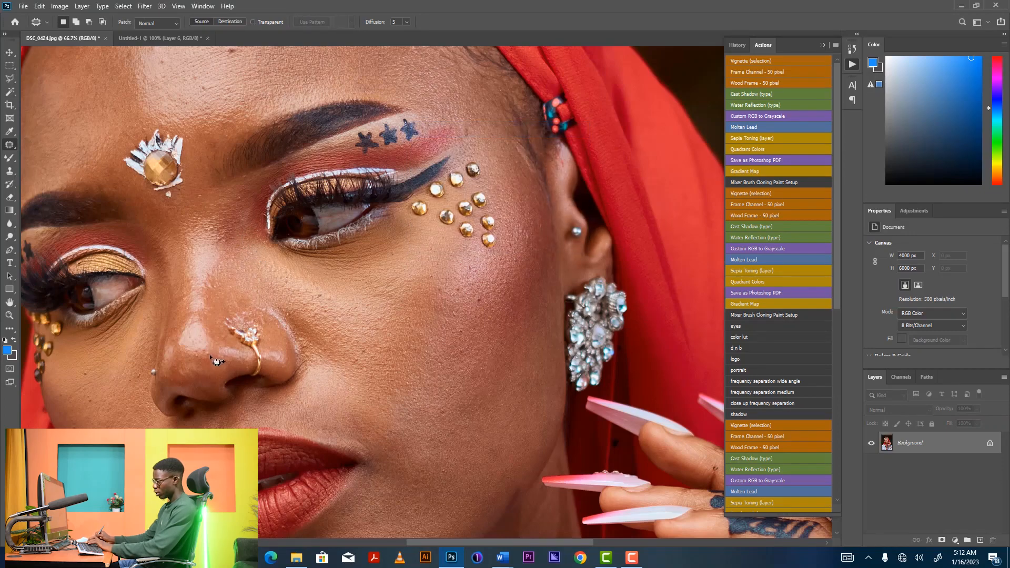
{"action": "mouse_move", "coordinate": [212, 355]}
{"action": "left_mouse_down"}
{"action": "mouse_move", "coordinate": [200, 351]}
{"action": "mouse_move", "coordinate": [207, 356]}
{"action": "left_mouse_up"}
{"action": "key", "text": "ctrl+d"}
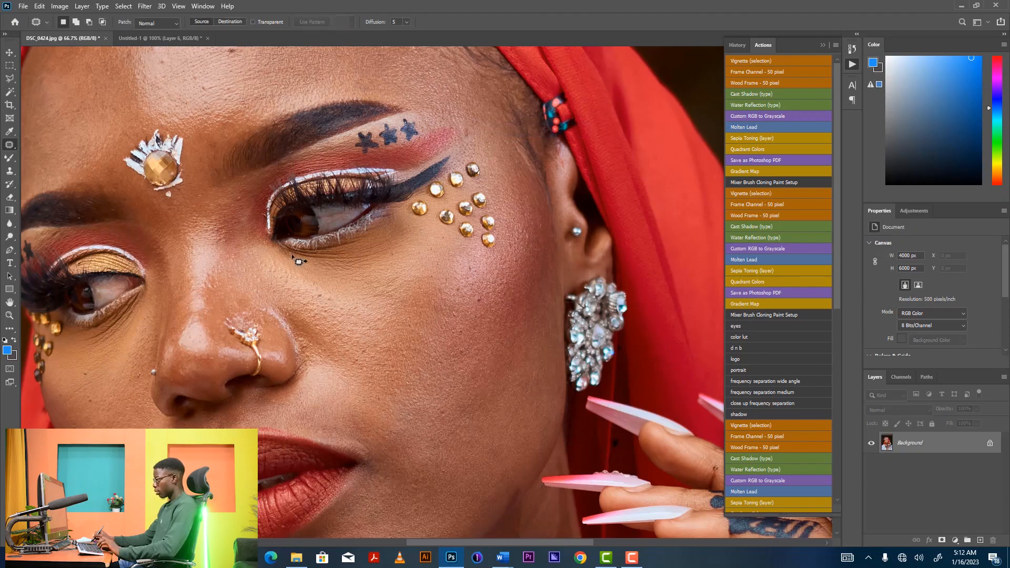
Remove a blemish on the far side of the nose with a Content-Aware fill.
{"action": "left_click_drag", "start_coordinate": [274, 259], "coordinate": [349, 346]}
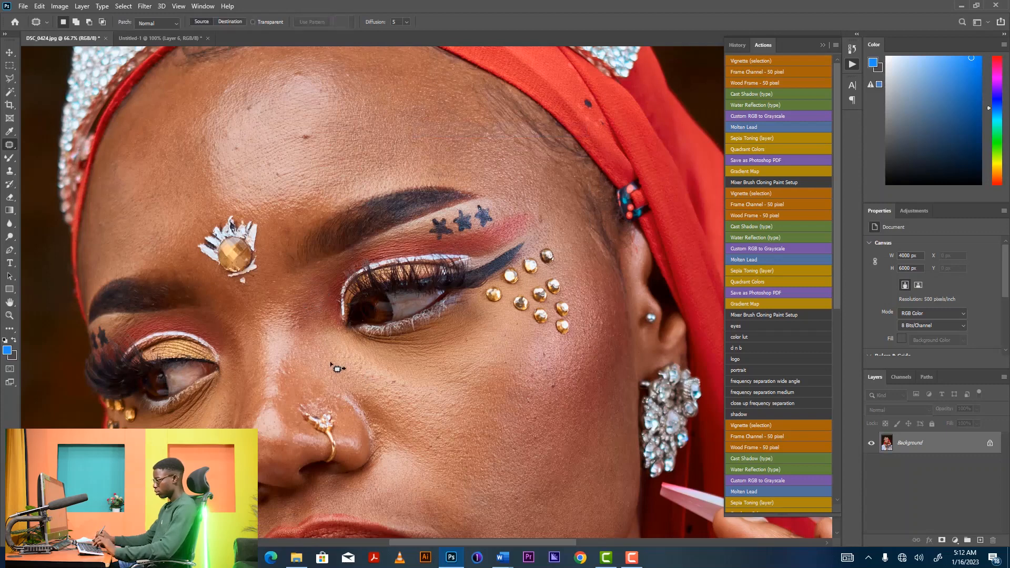
{"action": "left_click_drag", "start_coordinate": [318, 359], "coordinate": [307, 411]}
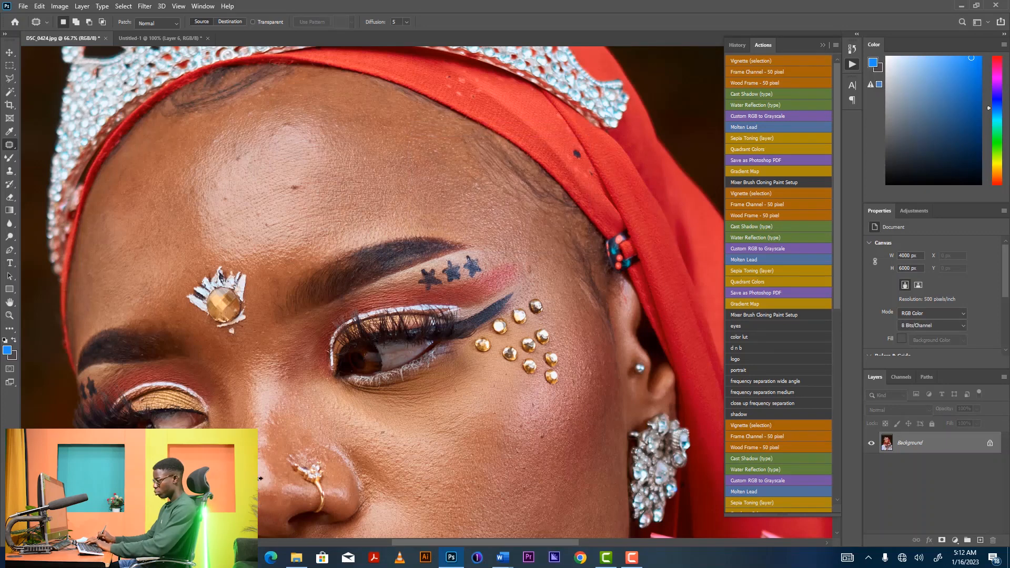
{"action": "left_click_drag", "start_coordinate": [248, 474], "coordinate": [252, 478]}
{"action": "key", "text": "shift+F5"}
{"action": "key", "text": "Return"}
{"action": "key", "text": "ctrl+d"}
Remove the dark spot in the middle of the forehead and the blemish near the temple hairline with Content-Aware fills.
{"action": "left_click_drag", "start_coordinate": [270, 330], "coordinate": [306, 413]}
{"action": "left_click_drag", "start_coordinate": [336, 267], "coordinate": [336, 270]}
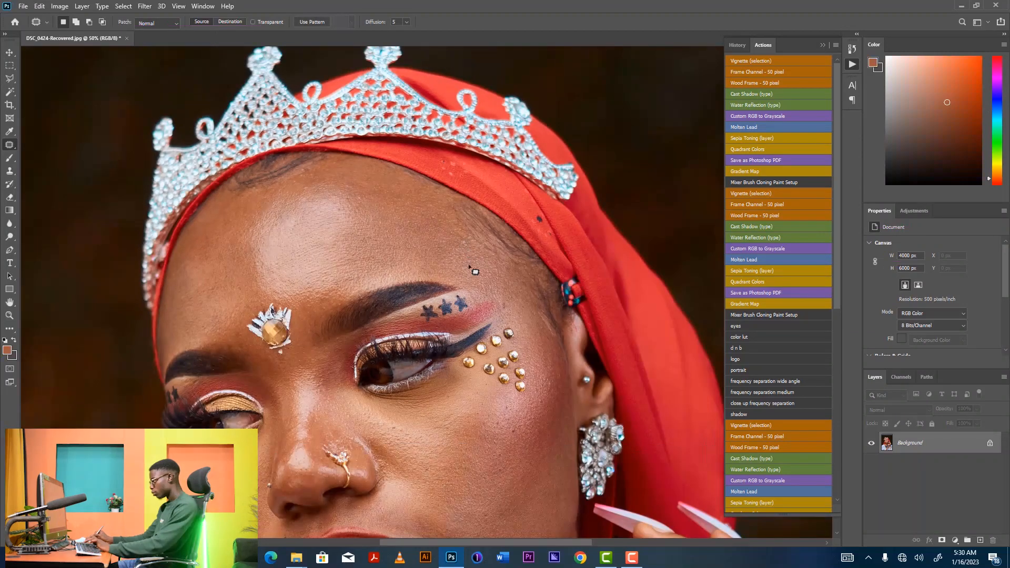
{"action": "left_click_drag", "start_coordinate": [465, 239], "coordinate": [455, 251]}
{"action": "key", "text": "shift+F5"}
{"action": "key", "text": "Return"}
{"action": "key", "text": "ctrl+d"}
Fill the blemish on the temple between the star marks and the hairline with Content-Aware.
{"action": "left_click_drag", "start_coordinate": [416, 417], "coordinate": [407, 360]}
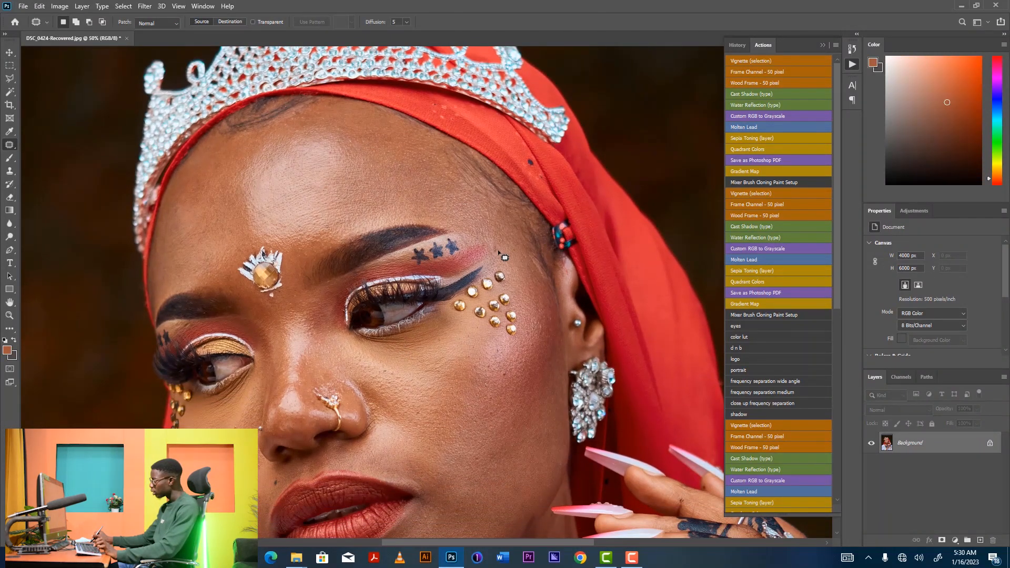
{"action": "mouse_move", "coordinate": [496, 244]}
{"action": "left_mouse_down"}
{"action": "mouse_move", "coordinate": [491, 252]}
{"action": "mouse_move", "coordinate": [497, 245]}
{"action": "left_mouse_up"}
{"action": "key", "text": "shift+F5"}
{"action": "key", "text": "Return"}
{"action": "key", "text": "ctrl+d"}
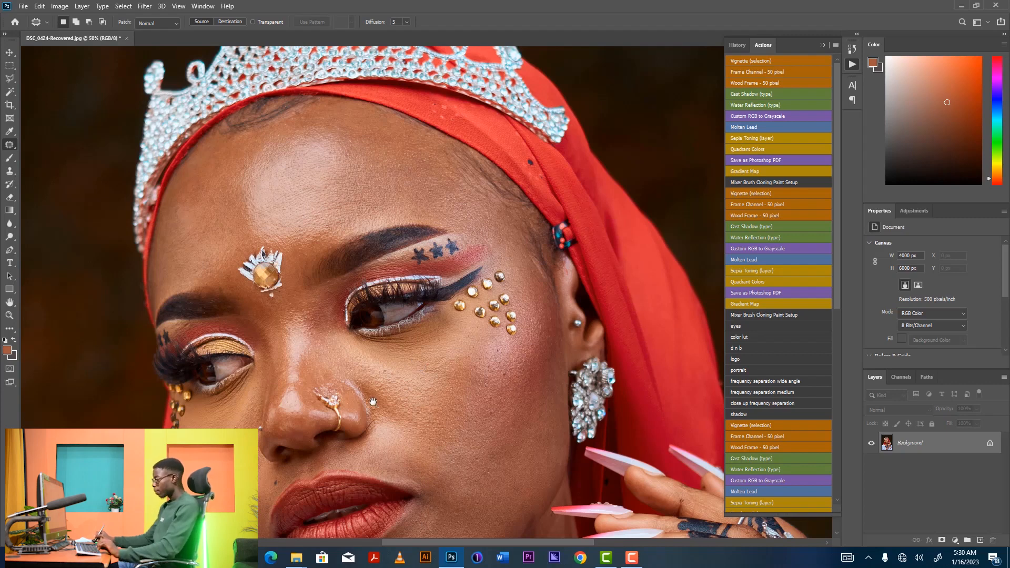
Remove a skin mark on the chest below the necklace with a Content-Aware fill.
{"action": "left_click_drag", "start_coordinate": [357, 431], "coordinate": [380, 365]}
{"action": "key", "text": "ctrl+minus"}
{"action": "key", "text": "ctrl+minus"}
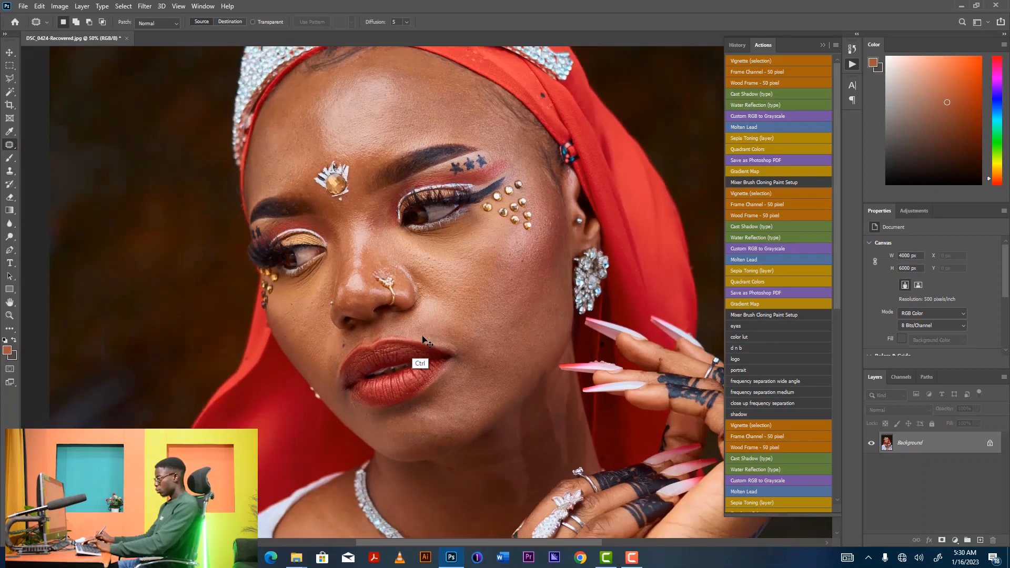
{"action": "key", "text": "ctrl+plus"}
{"action": "scroll", "coordinate": [428, 421], "scroll_direction": "down", "scroll_amount": 5}
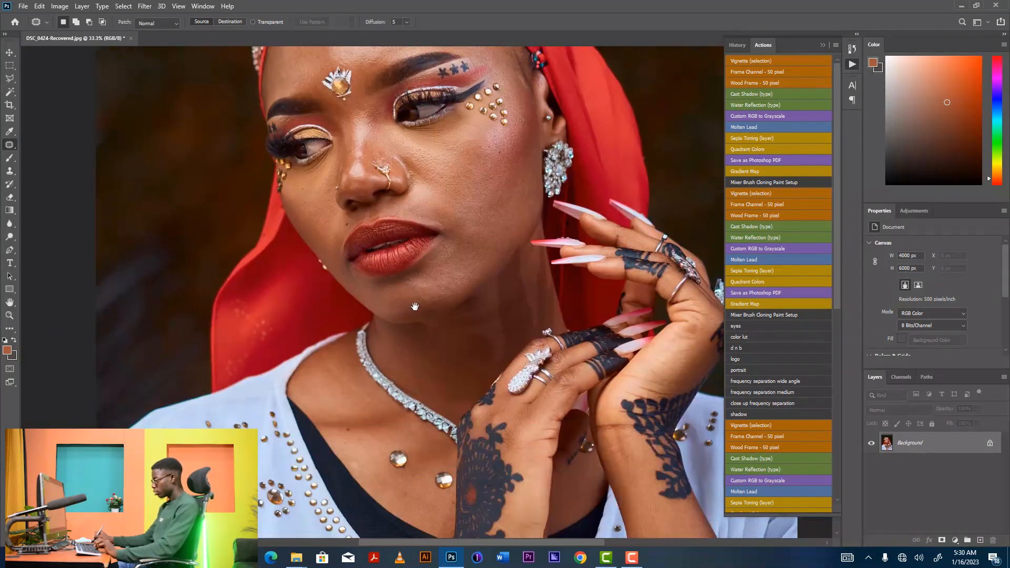
{"action": "key", "text": "shift+F5"}
{"action": "key", "text": "Return"}
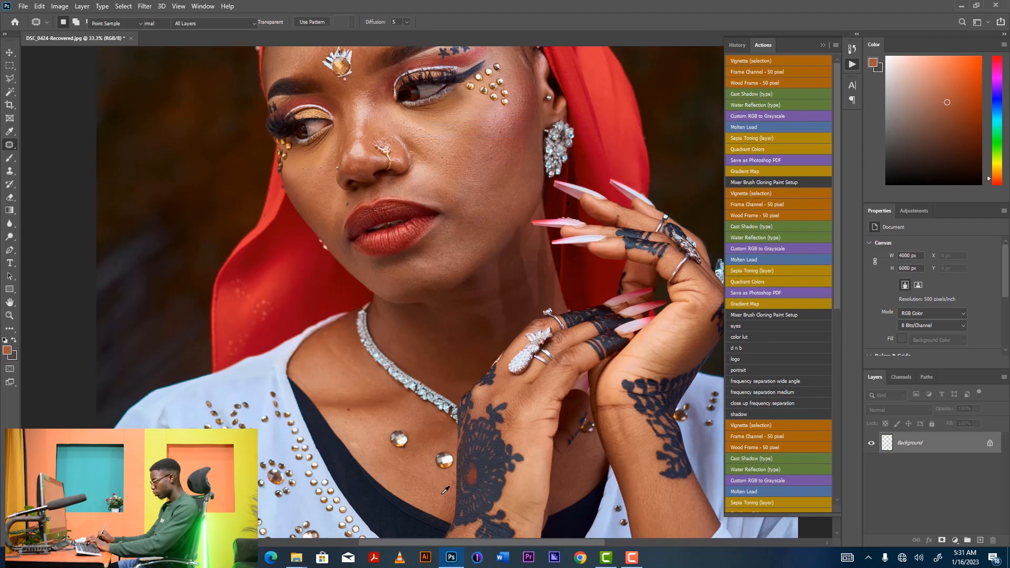
{"action": "key", "text": "ctrl+d"}
Patch the remaining marks on the chest between the lower gem and the hennaed hand.
{"action": "mouse_move", "coordinate": [453, 492]}
{"action": "left_mouse_down"}
{"action": "mouse_move", "coordinate": [446, 503]}
{"action": "mouse_move", "coordinate": [455, 489]}
{"action": "left_mouse_up"}
{"action": "key", "text": "ctrl+d"}
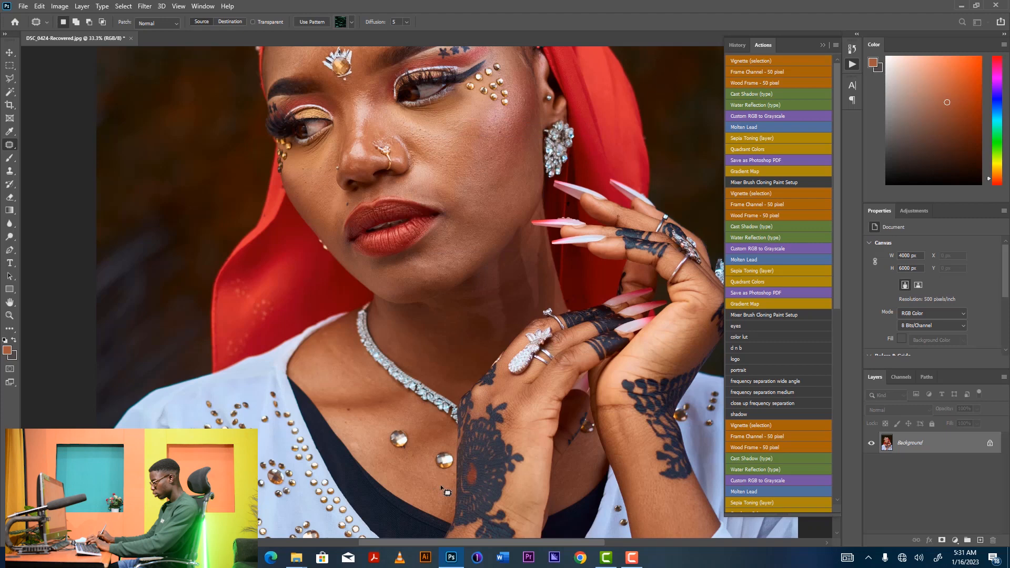
{"action": "left_click_drag", "start_coordinate": [462, 478], "coordinate": [453, 487]}
{"action": "left_click_drag", "start_coordinate": [454, 482], "coordinate": [440, 499]}
{"action": "key", "text": "ctrl+d"}
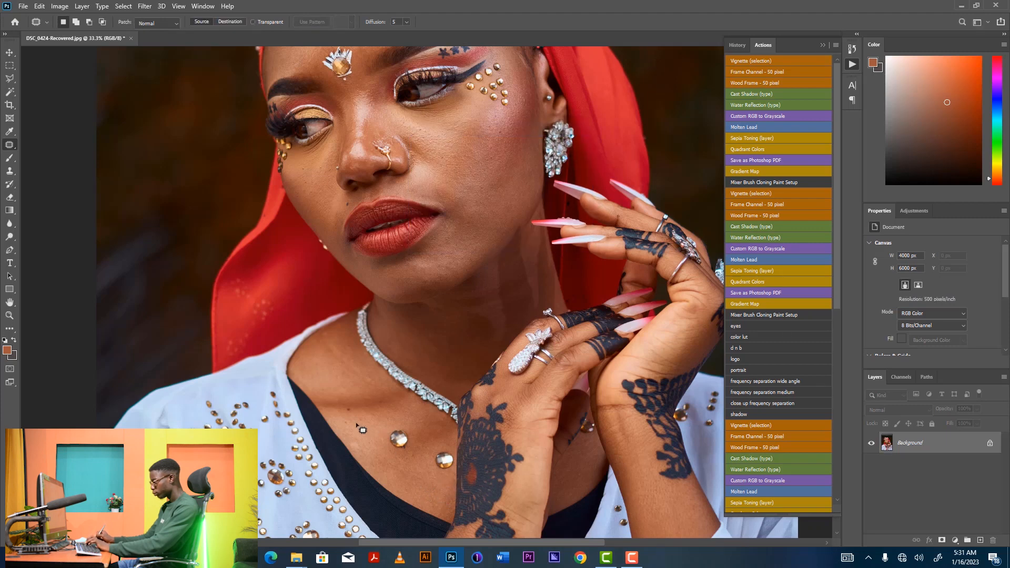
Remove the small mark on the chest beside the upper gem with a Content-Aware fill.
{"action": "mouse_move", "coordinate": [360, 451]}
{"action": "left_mouse_down"}
{"action": "mouse_move", "coordinate": [356, 441]}
{"action": "mouse_move", "coordinate": [361, 453]}
{"action": "left_mouse_up"}
{"action": "key", "text": "shift+F5"}
{"action": "key", "text": "Return"}
{"action": "key", "text": "ctrl+d"}
Examine the cleaned skin on the forehead, cheeks and whole face for remaining blemishes.
{"action": "left_click_drag", "start_coordinate": [432, 279], "coordinate": [400, 424]}
{"action": "left_click_drag", "start_coordinate": [406, 361], "coordinate": [405, 387]}
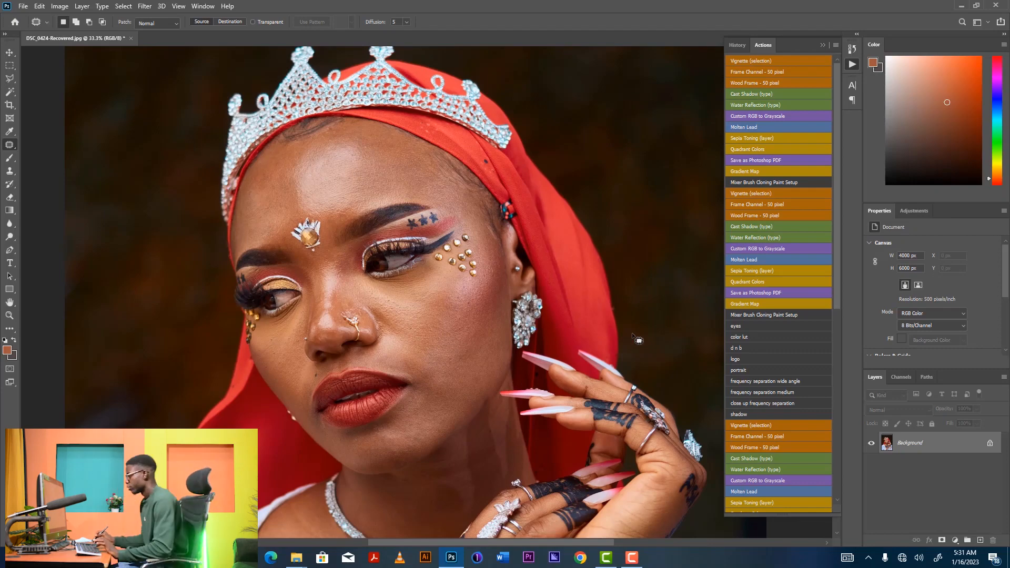
{"action": "key", "text": "ctrl+plus"}
{"action": "key", "text": "ctrl+plus"}
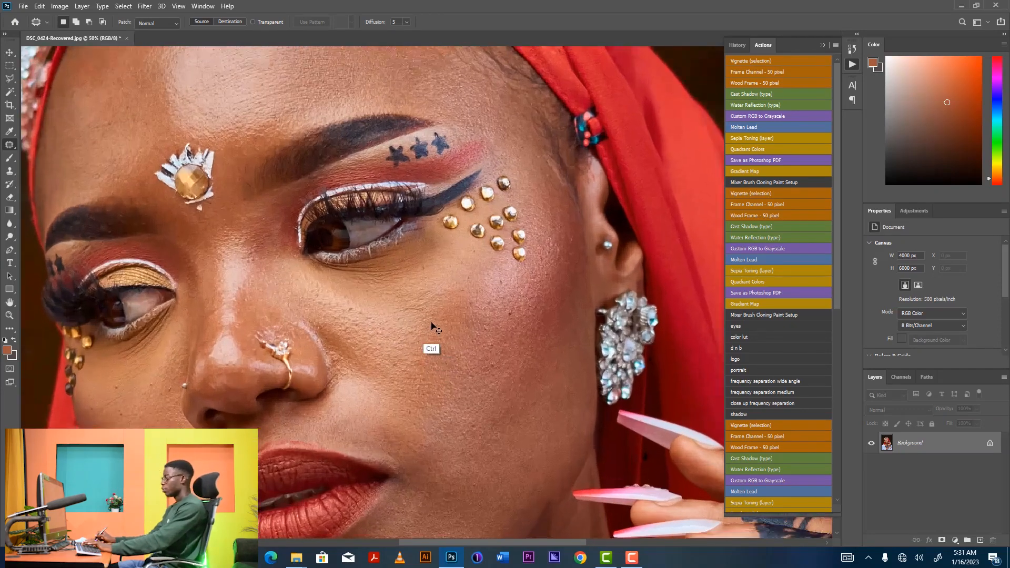
{"action": "left_click_drag", "start_coordinate": [275, 258], "coordinate": [367, 341]}
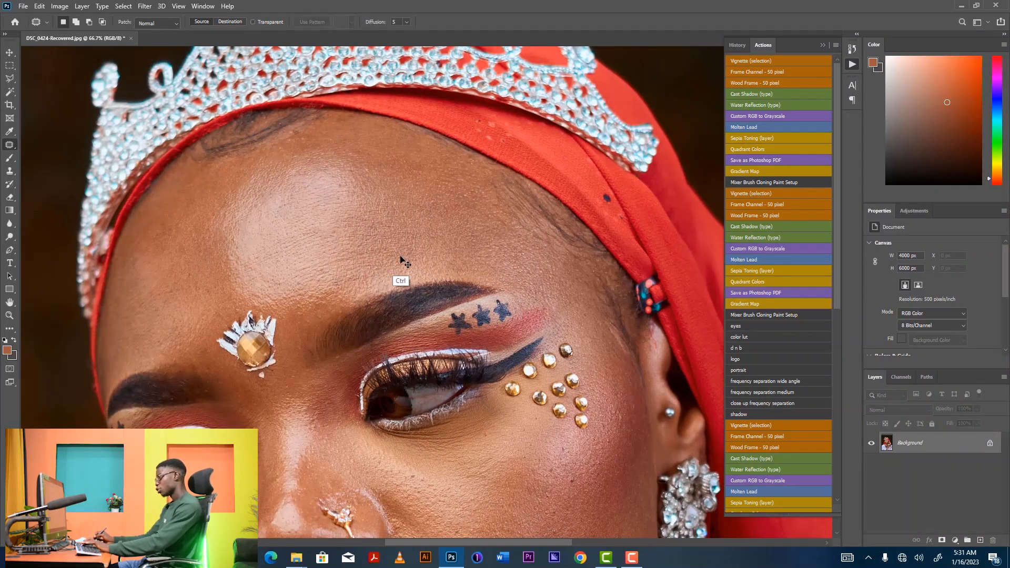
{"action": "key", "text": "ctrl+minus"}
{"action": "key", "text": "ctrl+minus"}
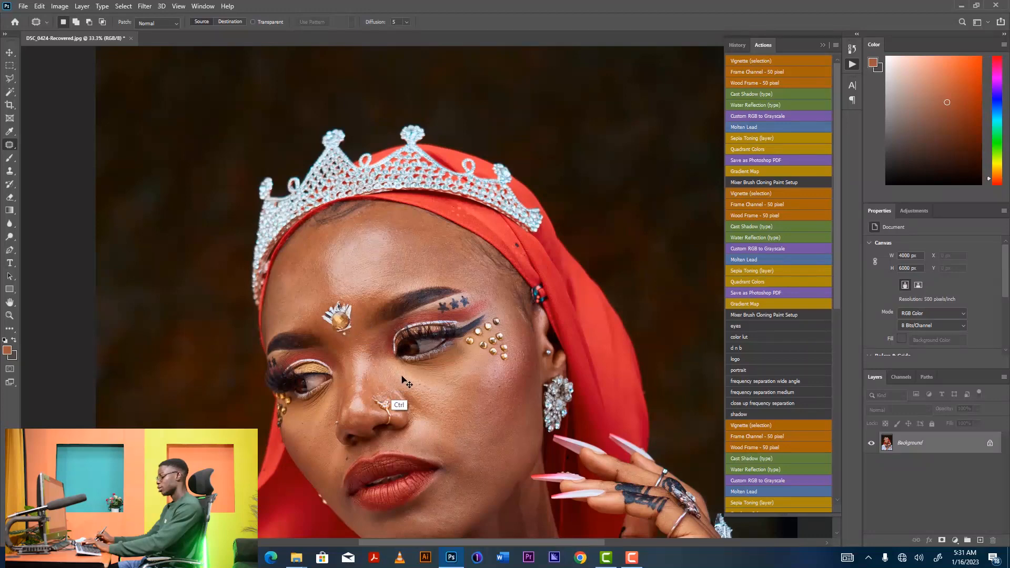
{"action": "key", "text": "ctrl+minus"}
{"action": "left_click_drag", "start_coordinate": [425, 395], "coordinate": [404, 342]}
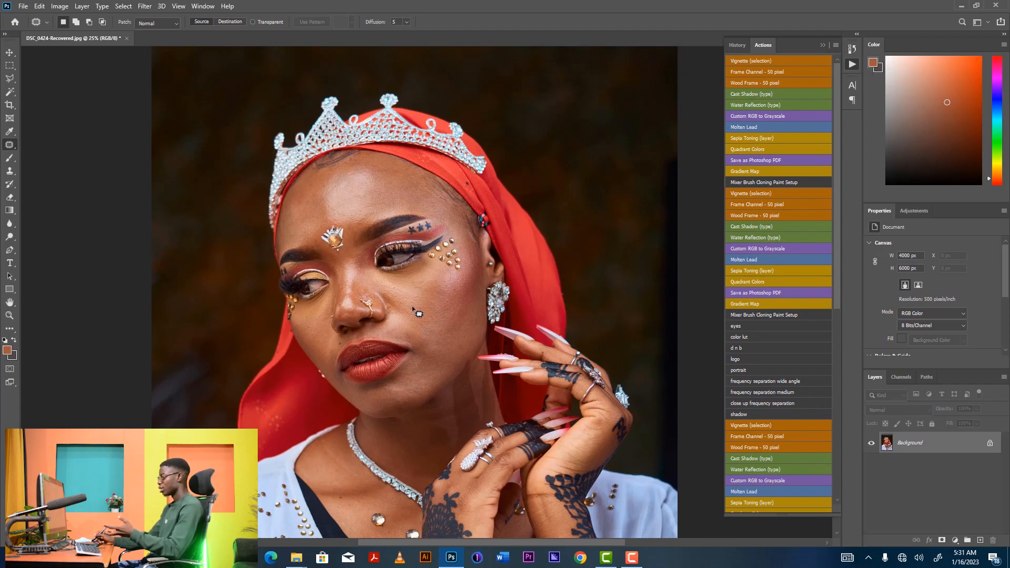
{"action": "key", "text": "ctrl+plus"}
{"action": "key", "text": "ctrl+plus"}
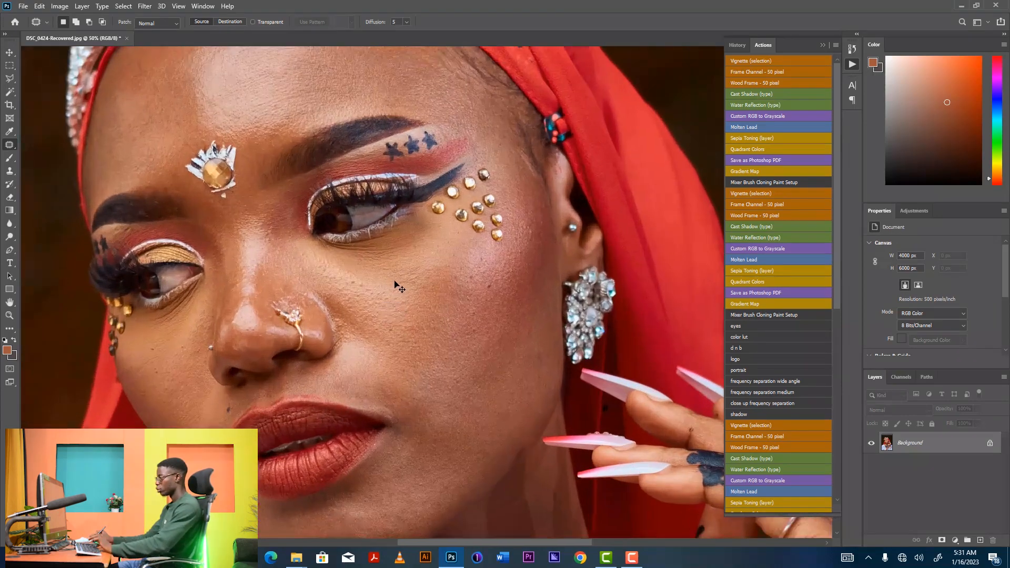
{"action": "key", "text": "ctrl+plus"}
{"action": "left_click_drag", "start_coordinate": [368, 284], "coordinate": [482, 468]}
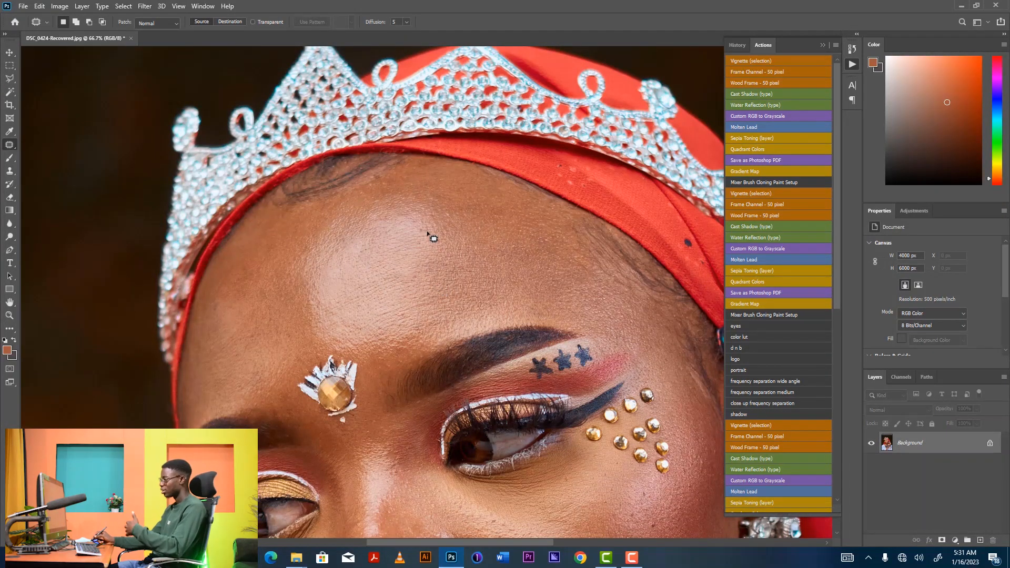
{"action": "key", "text": "ctrl+minus"}
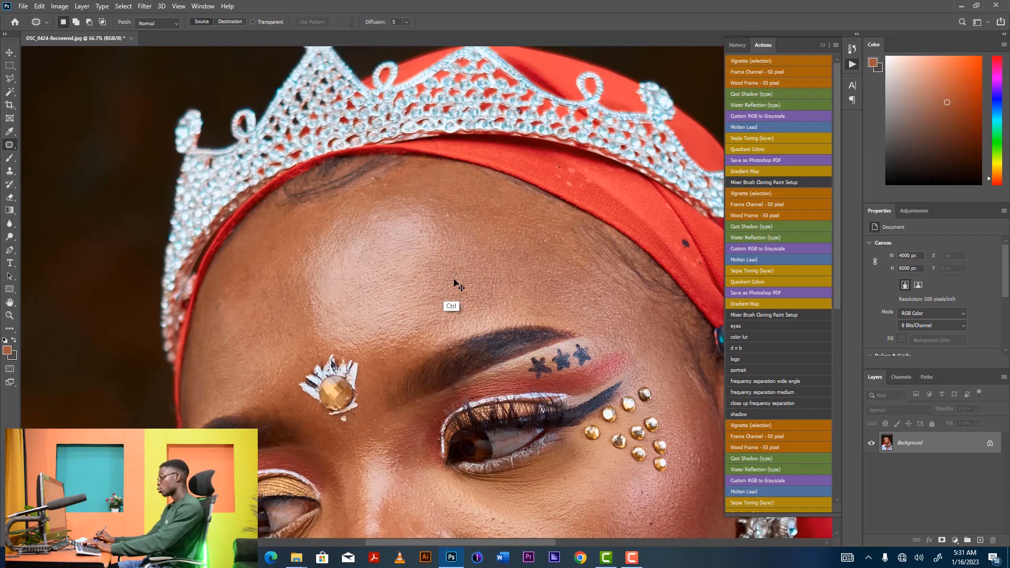
{"action": "key", "text": "ctrl+minus"}
{"action": "key", "text": "ctrl+minus"}
{"action": "key", "text": "ctrl+minus"}
{"action": "left_click_drag", "start_coordinate": [430, 358], "coordinate": [395, 282]}
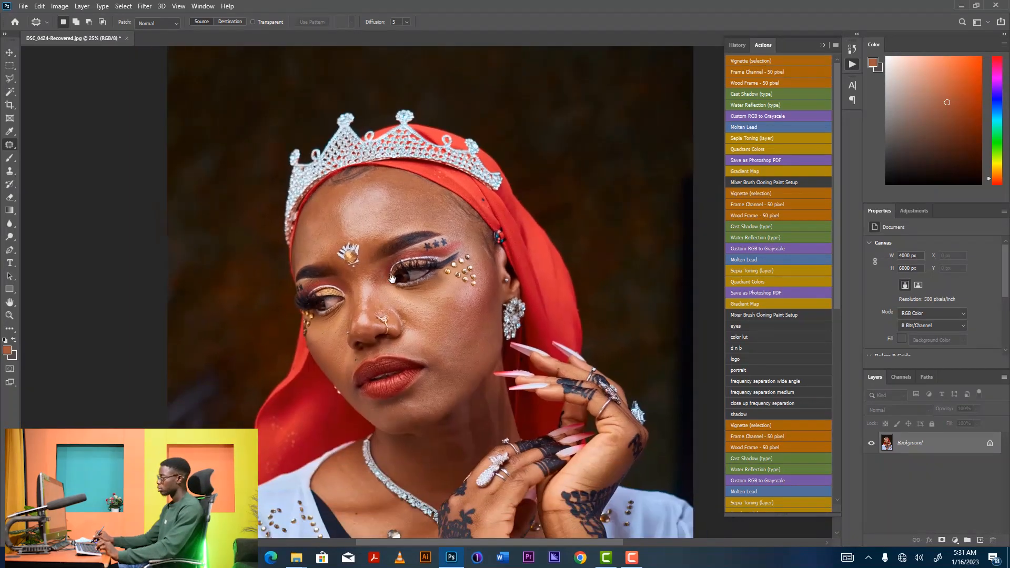
{"action": "mouse_move", "coordinate": [310, 299]}
{"action": "left_mouse_down"}
{"action": "mouse_move", "coordinate": [381, 306]}
{"action": "mouse_move", "coordinate": [382, 296]}
{"action": "mouse_move", "coordinate": [308, 301]}
{"action": "left_mouse_up"}
{"action": "left_click_drag", "start_coordinate": [370, 294], "coordinate": [357, 293]}
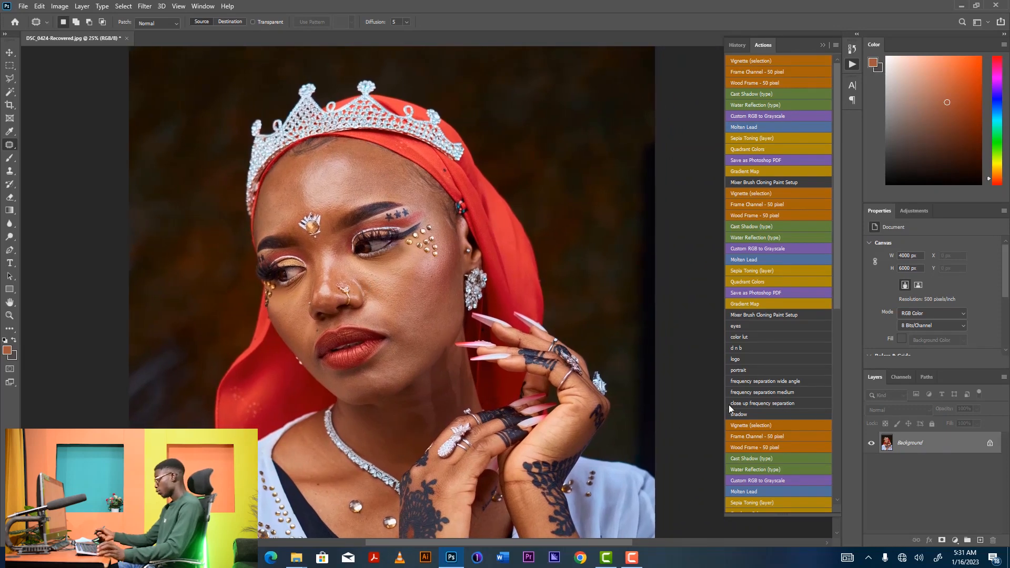
Duplicate the Background layer twice and hide the upper copy.
{"action": "key", "text": "ctrl+j"}
{"action": "key", "text": "ctrl+j"}
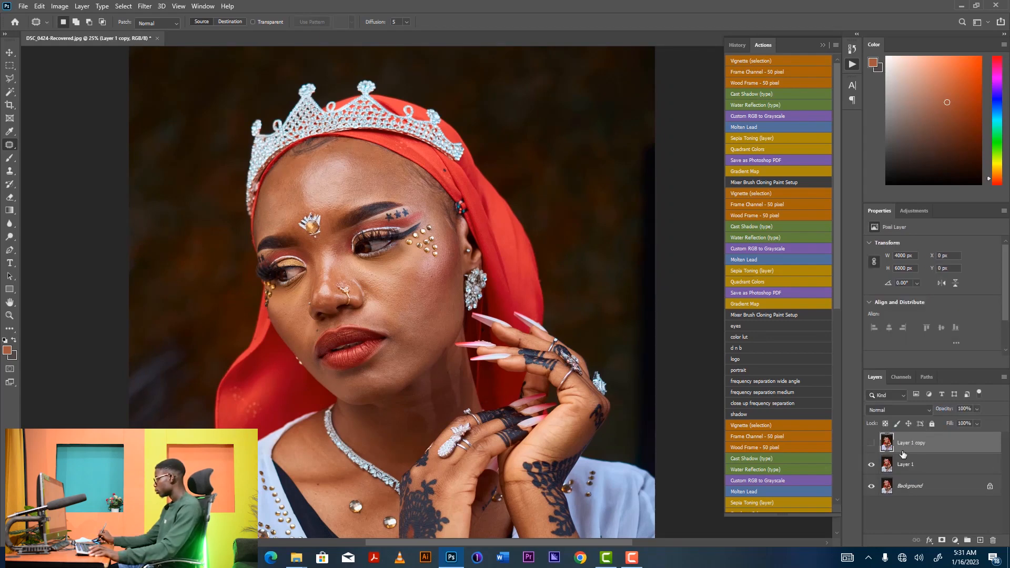
Apply a Gaussian Blur with a 12-pixel radius to Layer 1.
{"action": "left_click", "coordinate": [915, 466]}
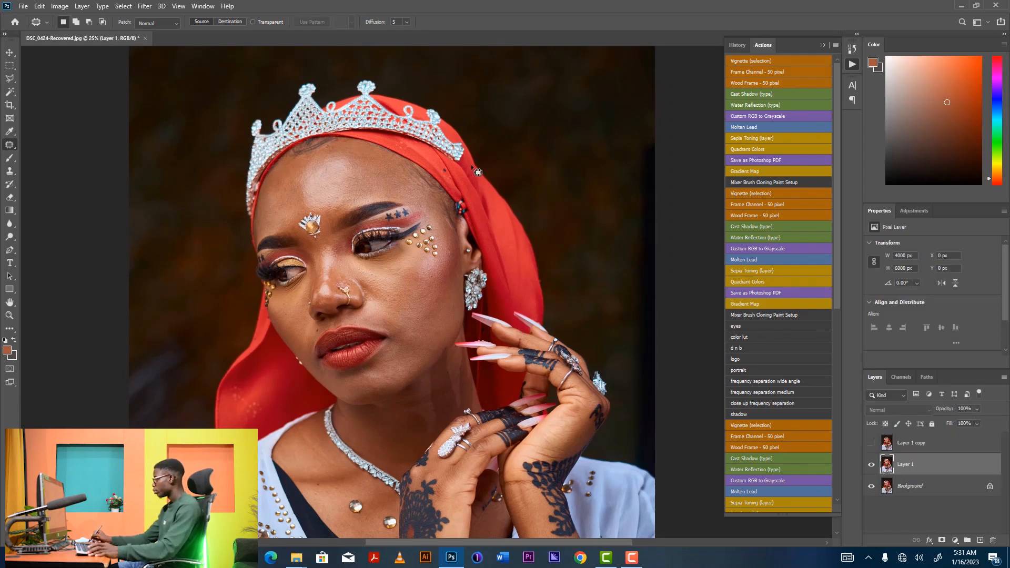
{"action": "left_click", "coordinate": [146, 7]}
{"action": "mouse_move", "coordinate": [174, 127]}
{"action": "left_click", "coordinate": [105, 164]}
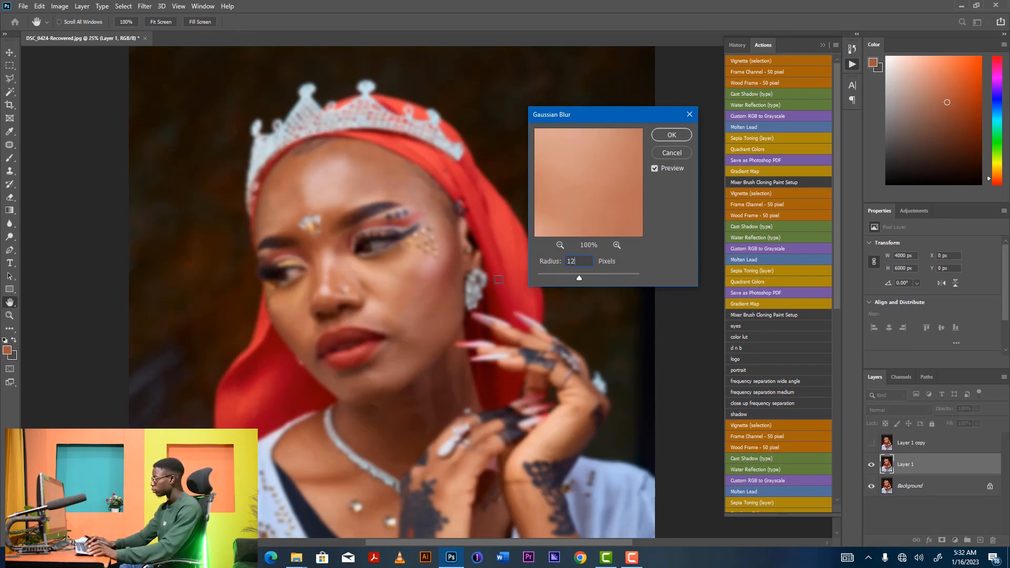
{"action": "key", "text": "Return"}
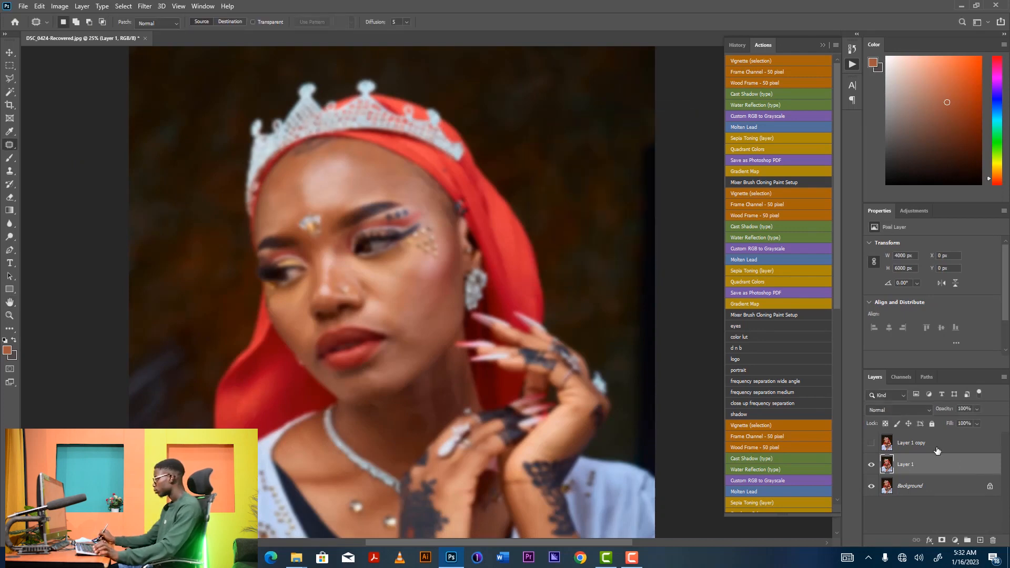
Show Layer 1 copy and run Apply Image on it with Layer 1 as source, Subtract blending, scale 2 and offset 128.
{"action": "left_click", "coordinate": [937, 450]}
{"action": "left_click", "coordinate": [870, 442]}
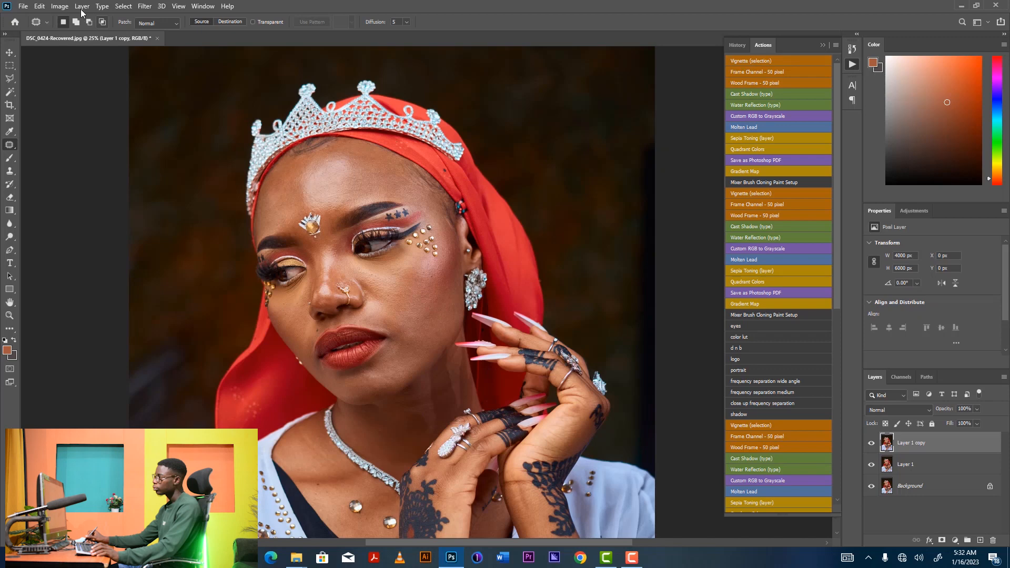
{"action": "left_click", "coordinate": [59, 6]}
{"action": "left_click", "coordinate": [91, 162]}
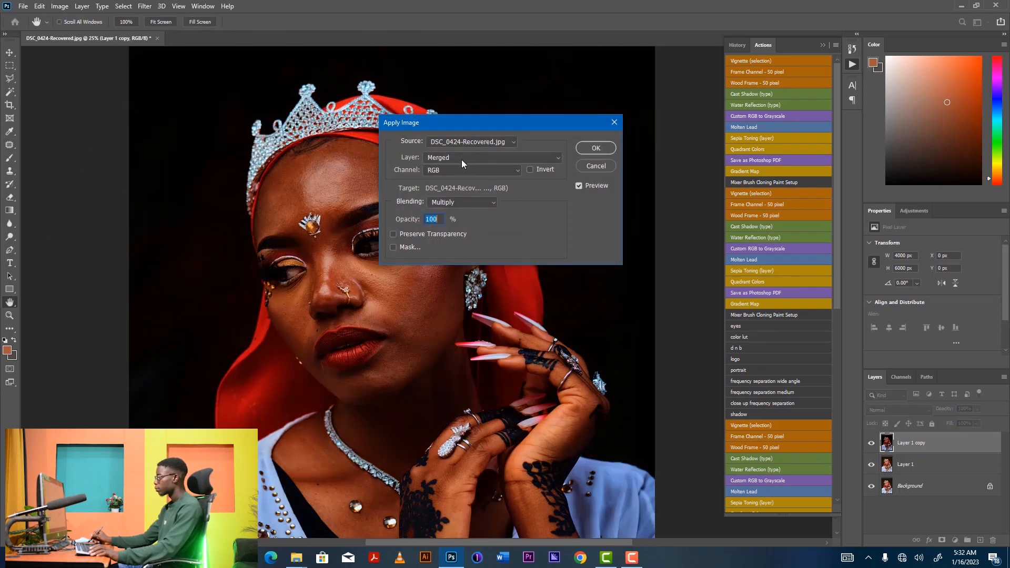
{"action": "left_click", "coordinate": [462, 158]}
{"action": "left_click", "coordinate": [461, 158]}
{"action": "left_click", "coordinate": [462, 160]}
{"action": "left_click", "coordinate": [453, 193]}
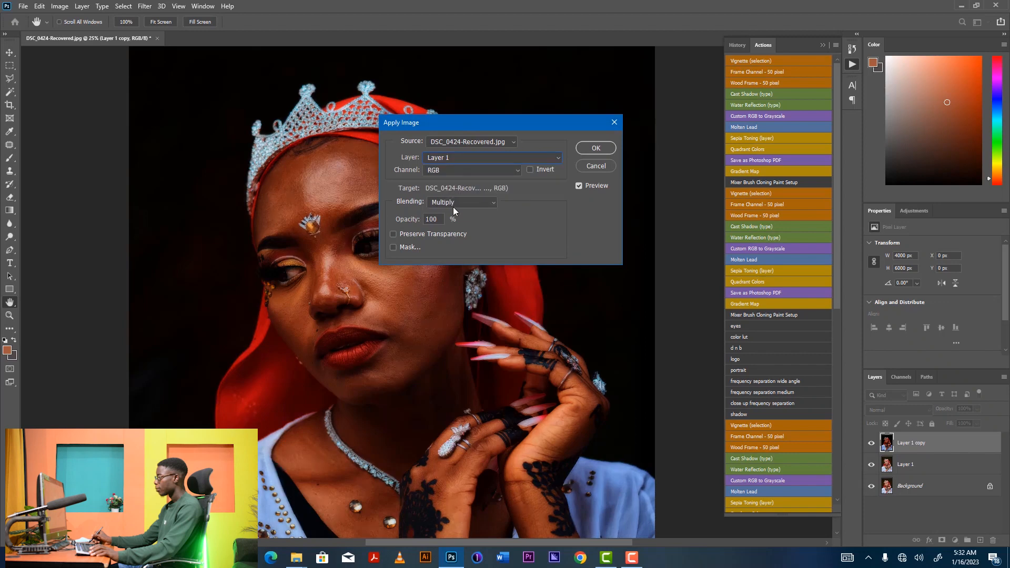
{"action": "left_click", "coordinate": [455, 203]}
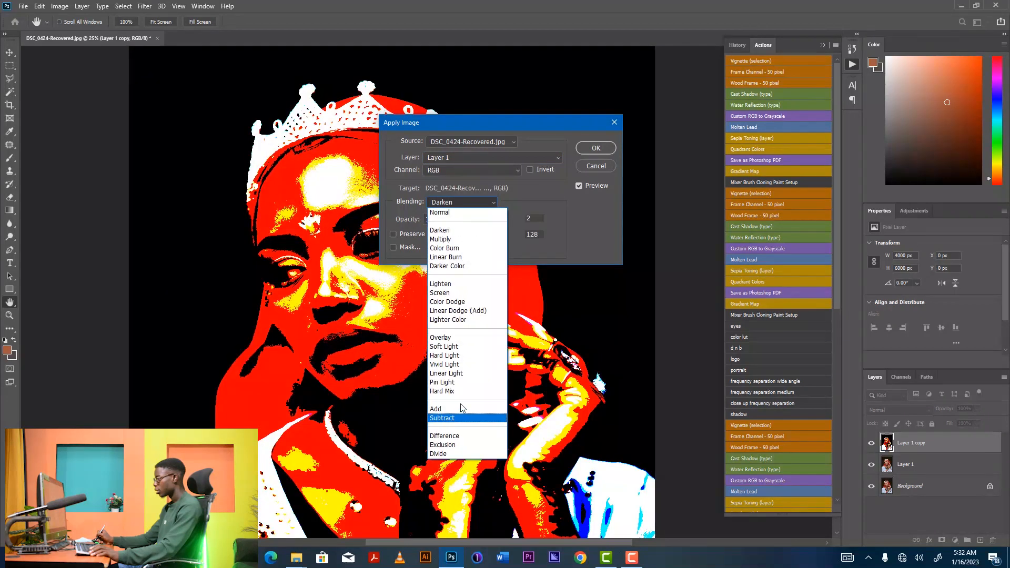
{"action": "left_click", "coordinate": [454, 418]}
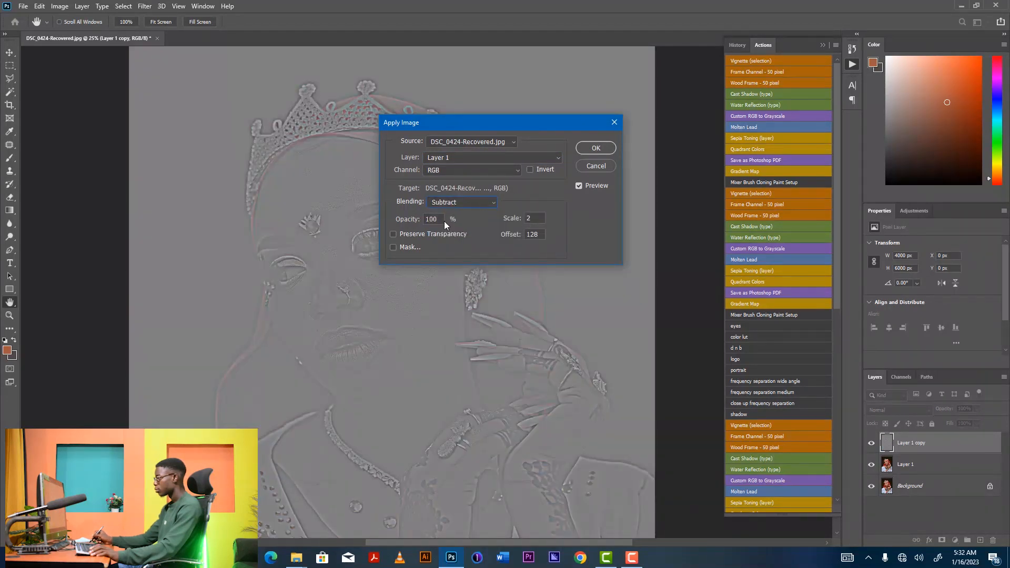
{"action": "left_click", "coordinate": [596, 150]}
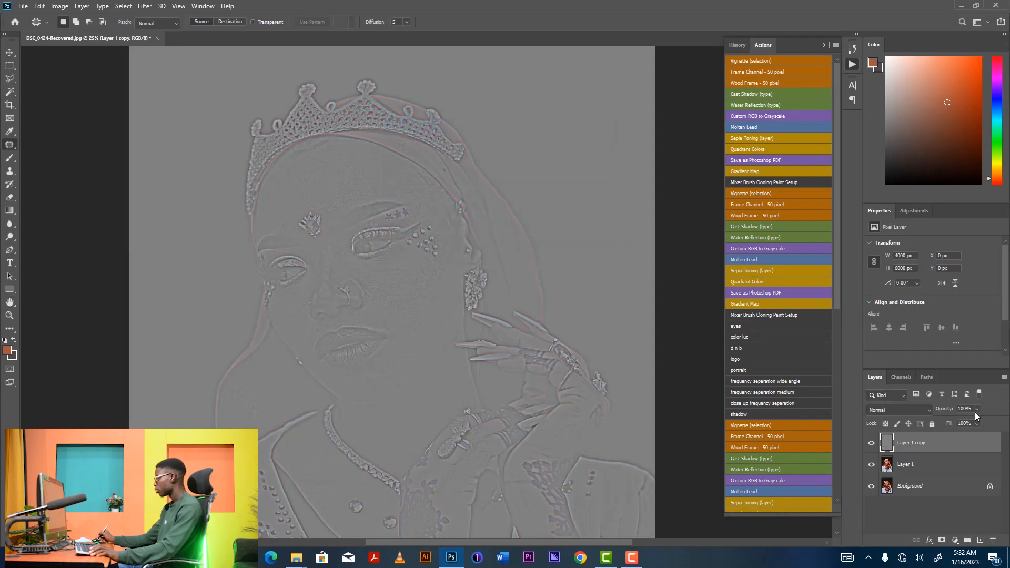
Set Layer 1 copy's blend mode to Linear Light and rename the layer "high frequency".
{"action": "left_click", "coordinate": [917, 411]}
{"action": "left_click", "coordinate": [917, 428]}
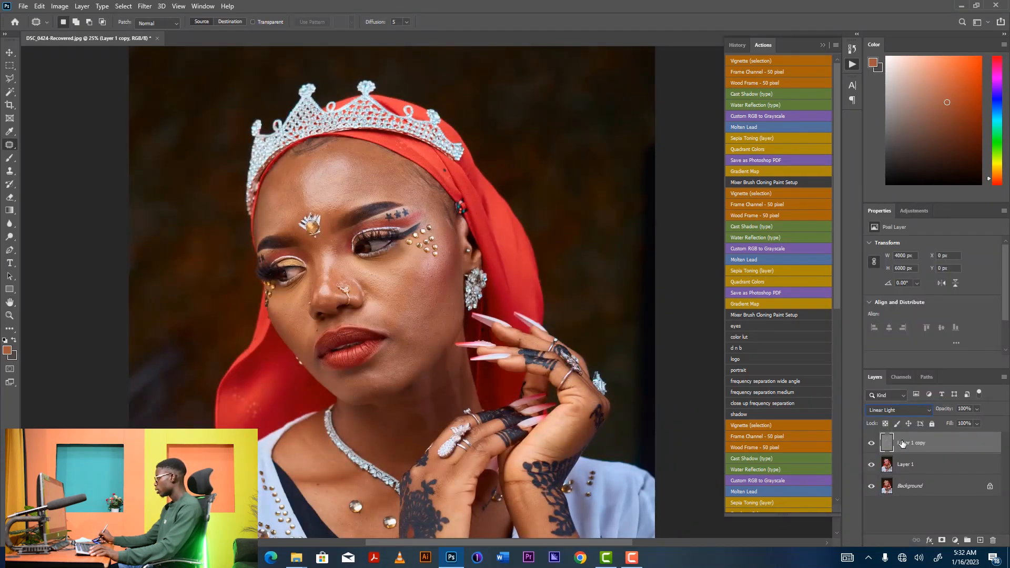
{"action": "double_click", "coordinate": [913, 443]}
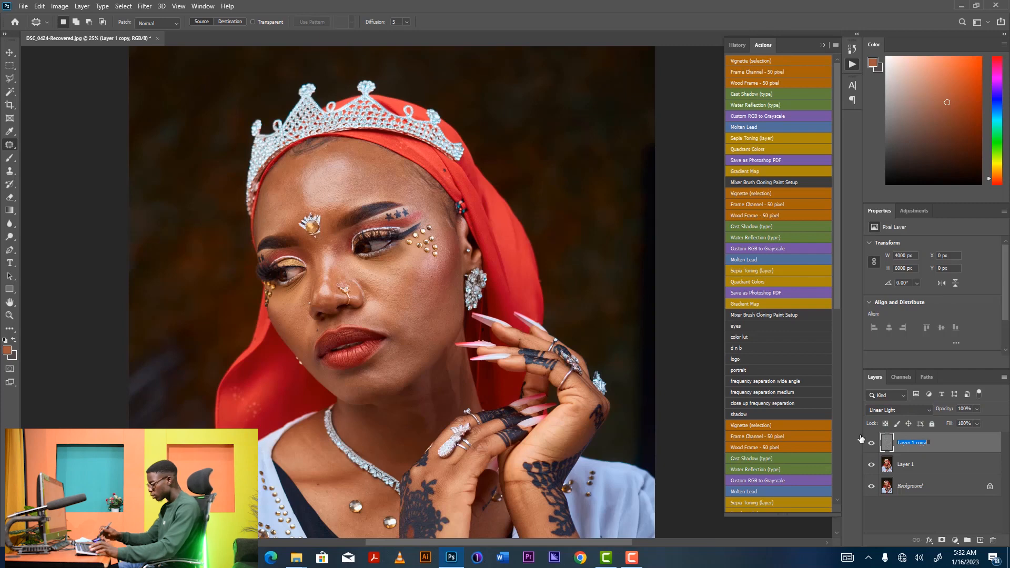
{"action": "type", "text": "H"}
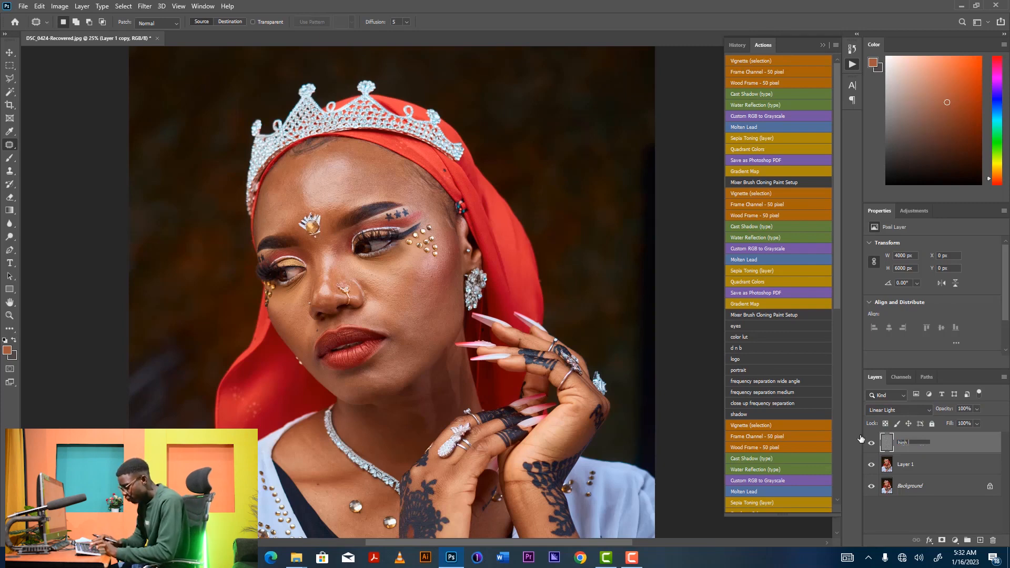
{"action": "type", "text": "igh frequency"}
{"action": "key", "text": "Return"}
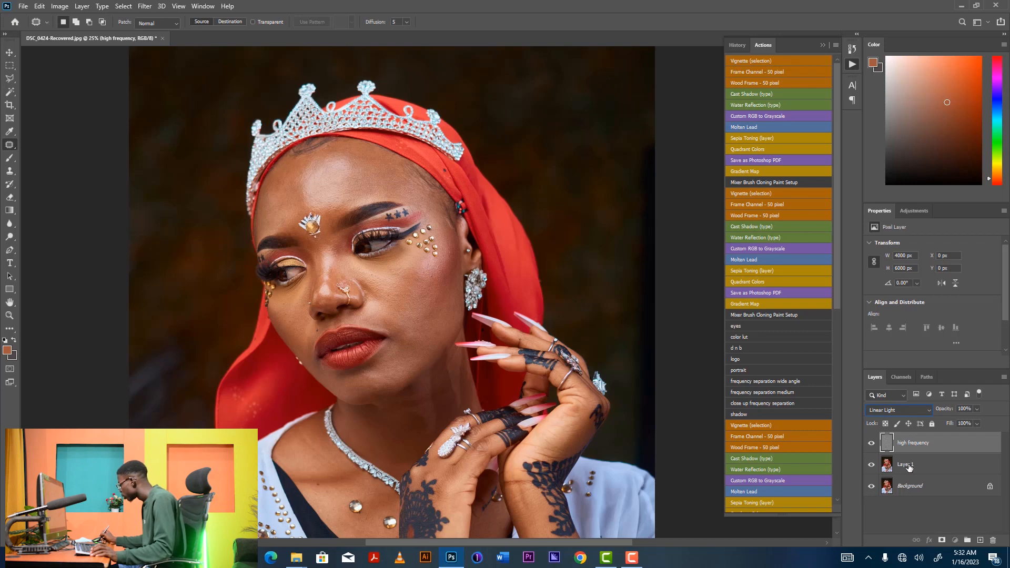
Rename the blurred Layer 1 as "low frequency".
{"action": "left_click", "coordinate": [908, 467]}
{"action": "double_click", "coordinate": [905, 465]}
{"action": "type", "text": "H"}
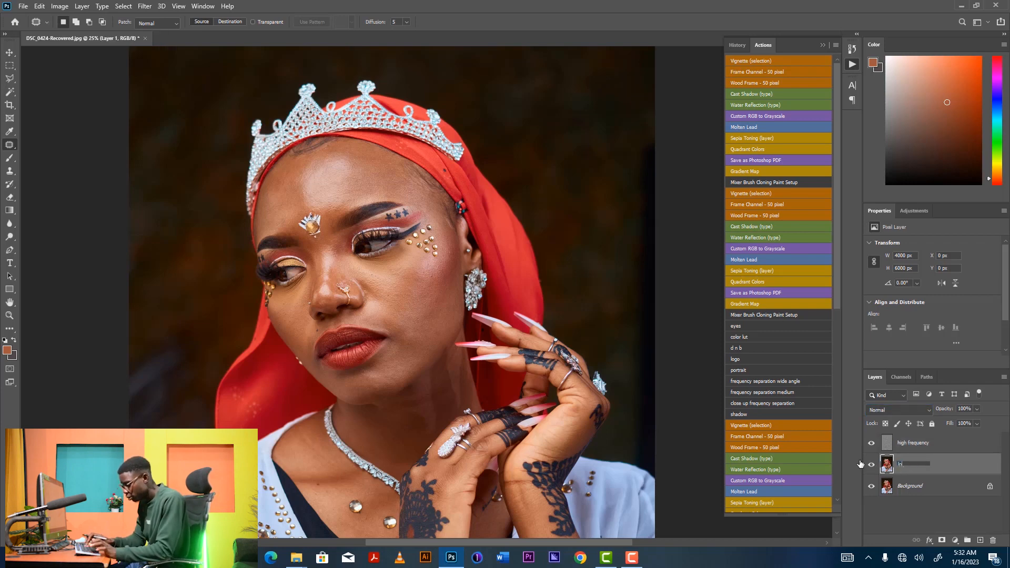
{"action": "type", "text": "ow frequency"}
{"action": "key", "text": "Return"}
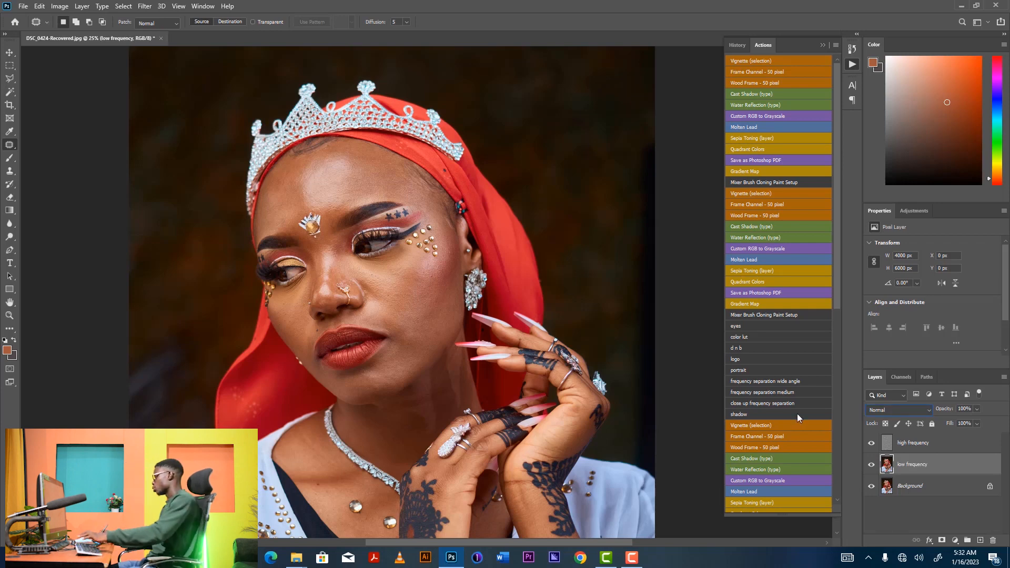
Choose the Mixer Brush Tool for the low frequency layer and reduce the brush size to 175 pixels.
{"action": "left_click", "coordinate": [938, 447]}
{"action": "left_click", "coordinate": [932, 469]}
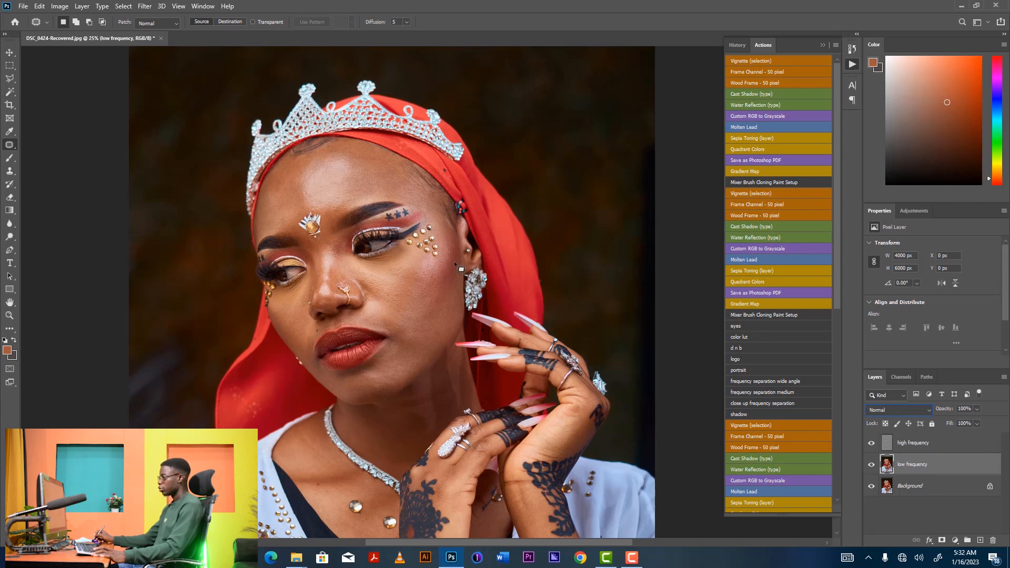
{"action": "right_click", "coordinate": [10, 162]}
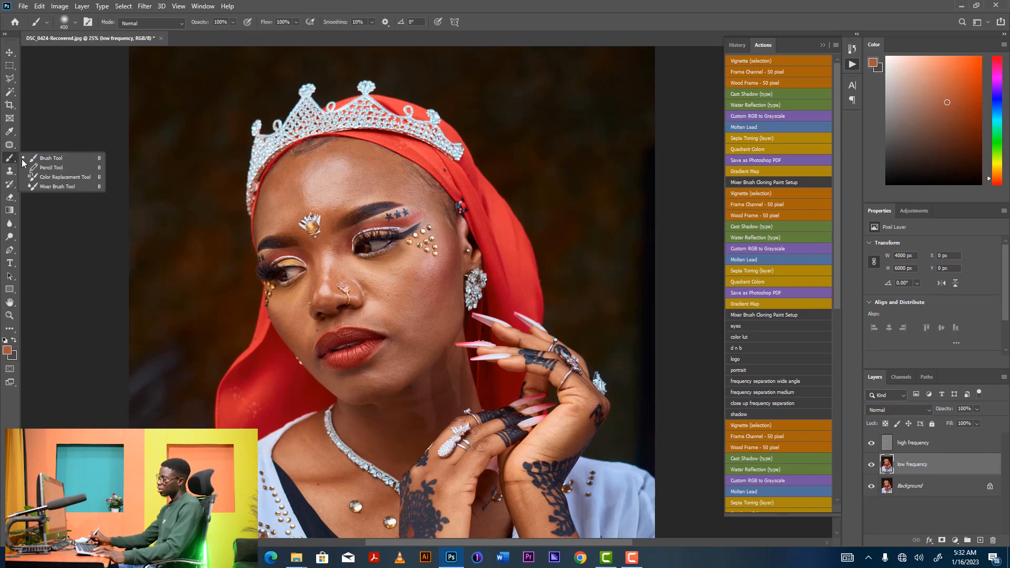
{"action": "left_click", "coordinate": [57, 187]}
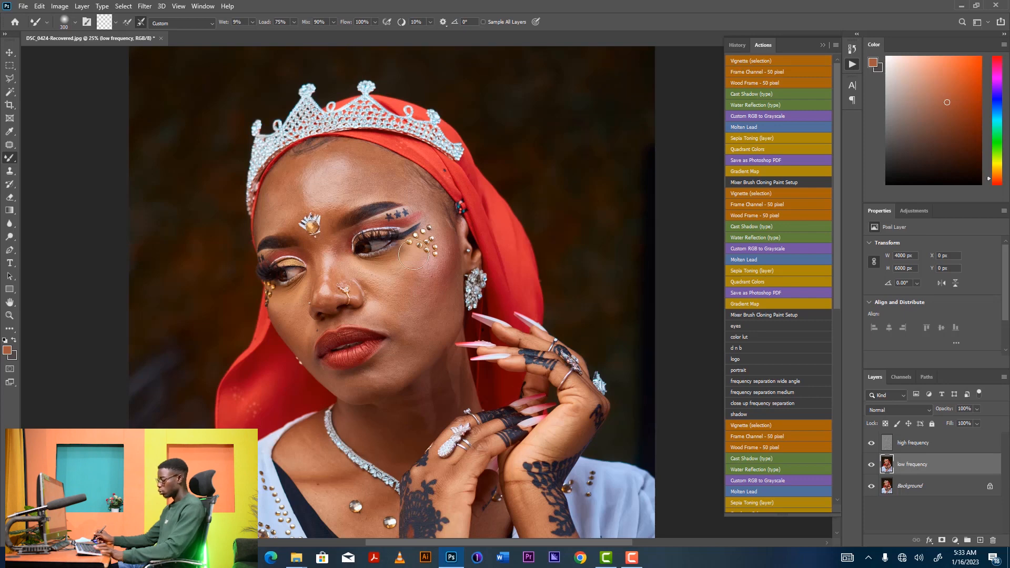
{"action": "key", "text": "bracketleft"}
{"action": "key", "text": "bracketleft"}
{"action": "key", "text": "bracketleft"}
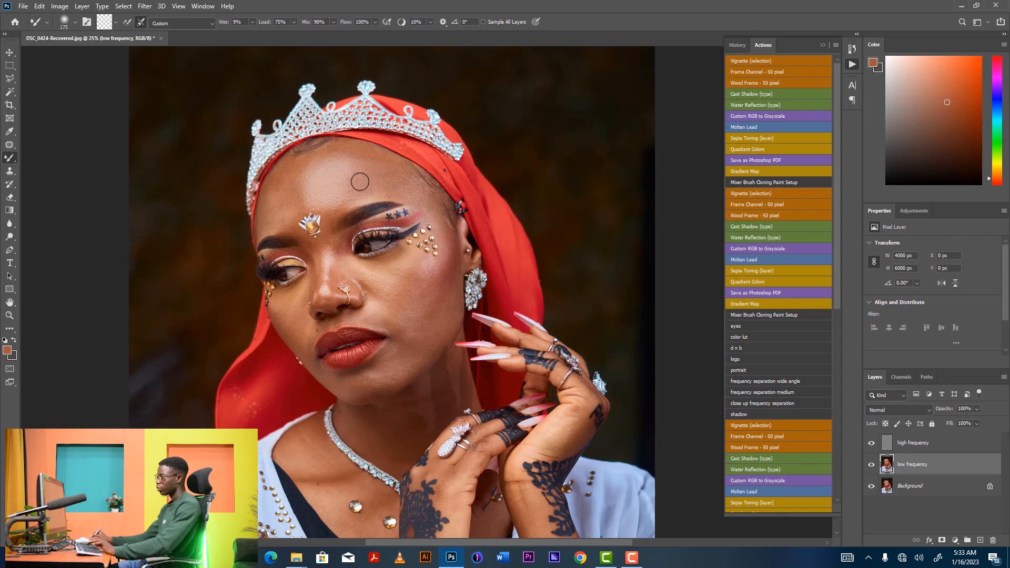
Smooth the forehead on the low frequency layer with the Mixer Brush at 250 and 200 pixels.
{"action": "key", "text": "ctrl"}
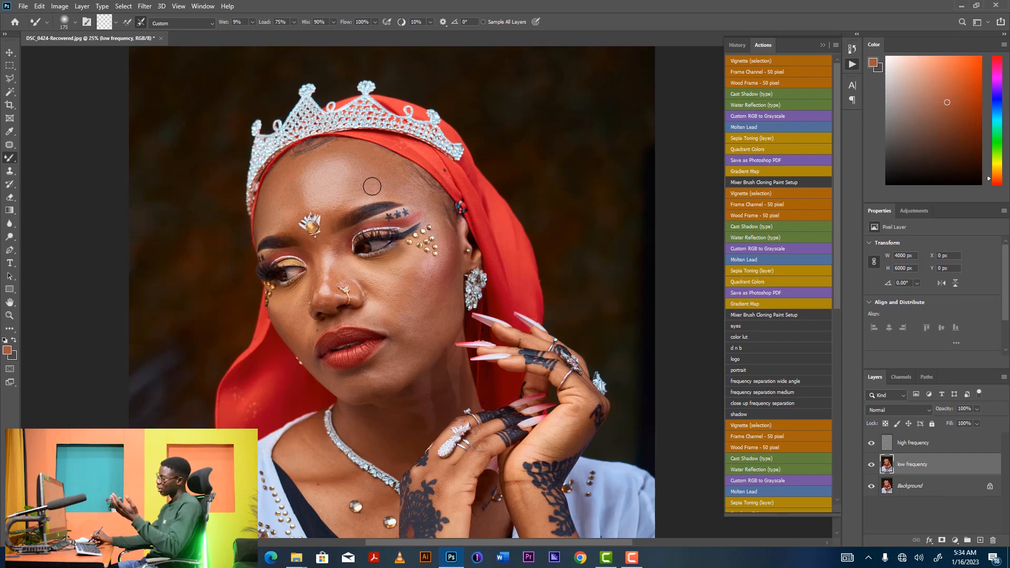
{"action": "key", "text": "bracketright"}
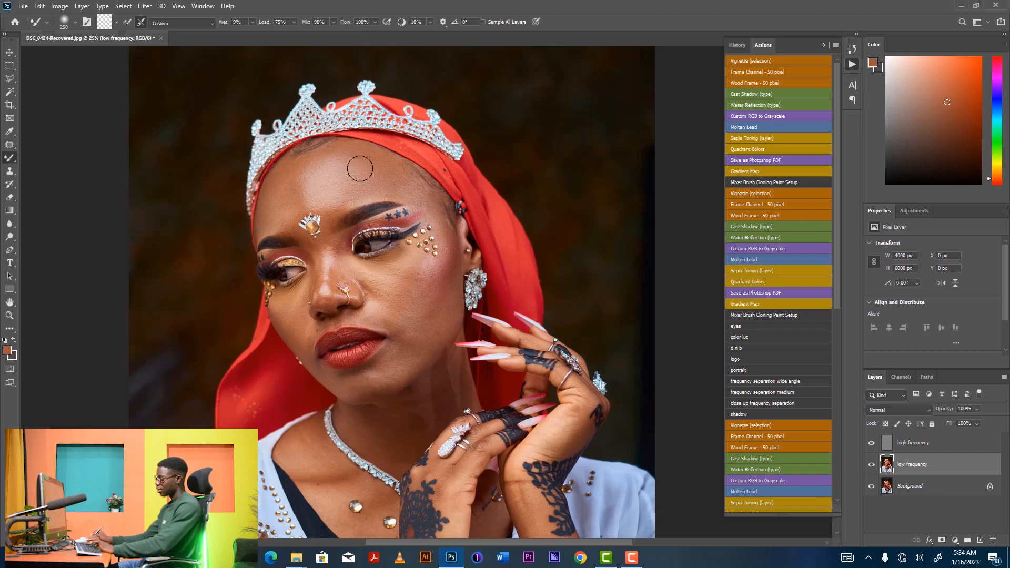
{"action": "key", "text": "bracketleft"}
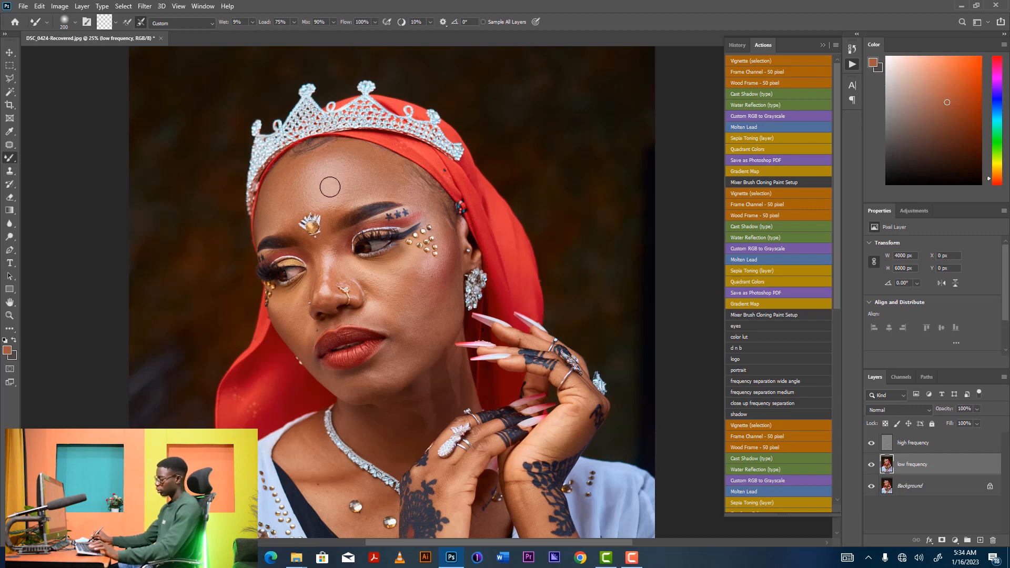
Smooth the upper cheek at 175 pixels and the skin under the eye near the nose at 100 to 125 pixels.
{"action": "key", "text": "bracketleft"}
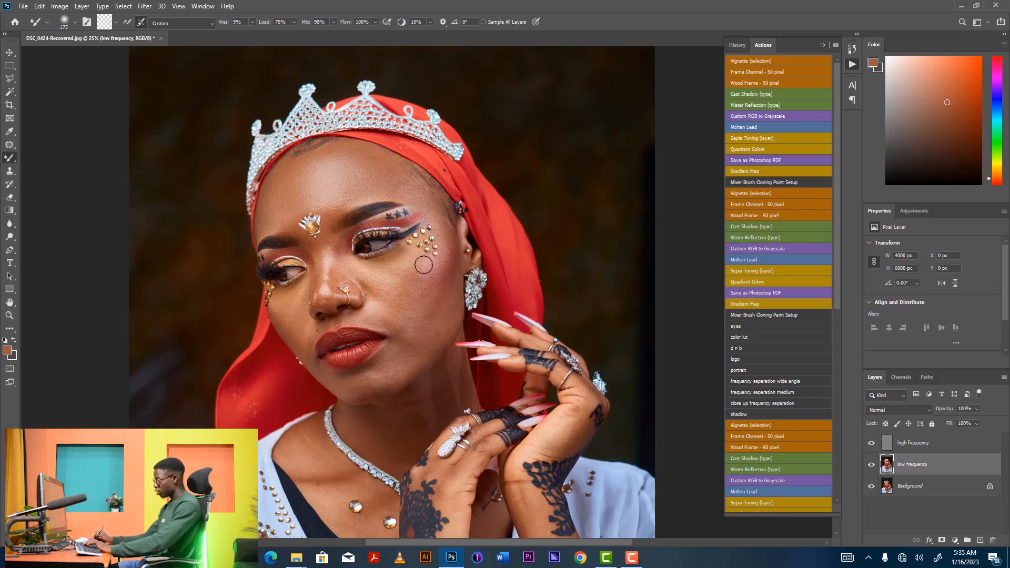
{"action": "key", "text": "bracketleft"}
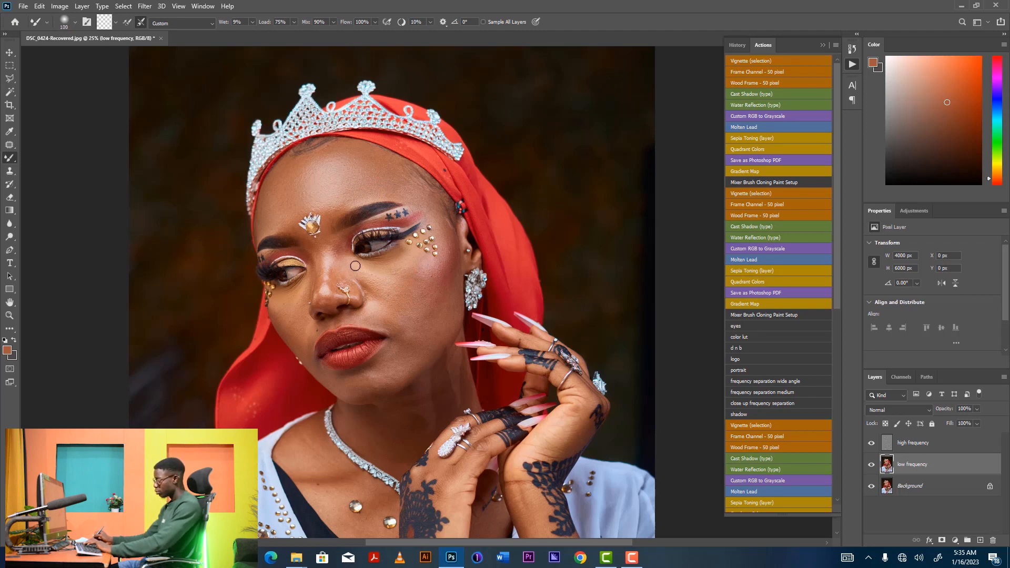
{"action": "key", "text": "bracketright"}
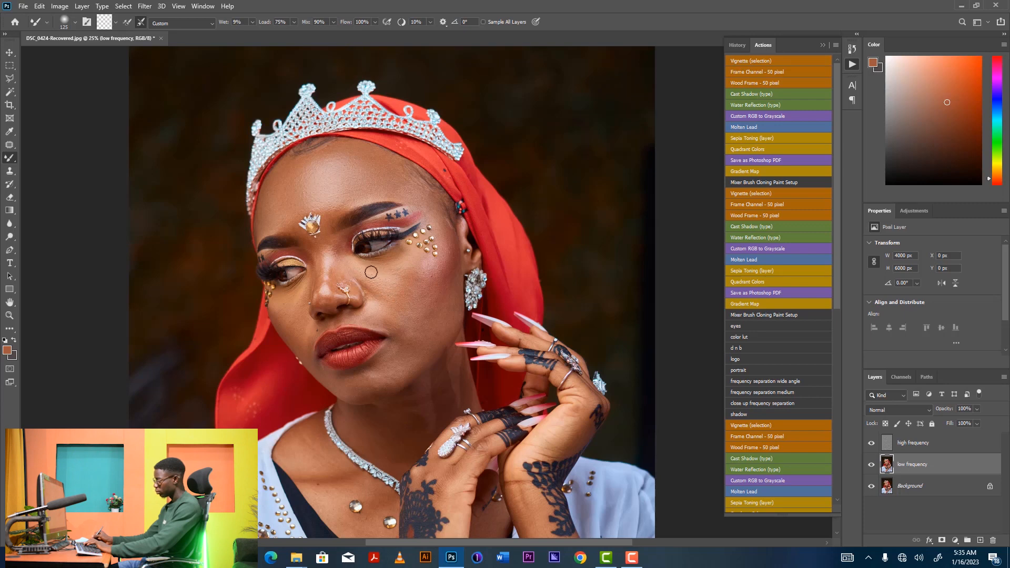
{"action": "key", "text": "bracketright"}
{"action": "key", "text": "bracketright"}
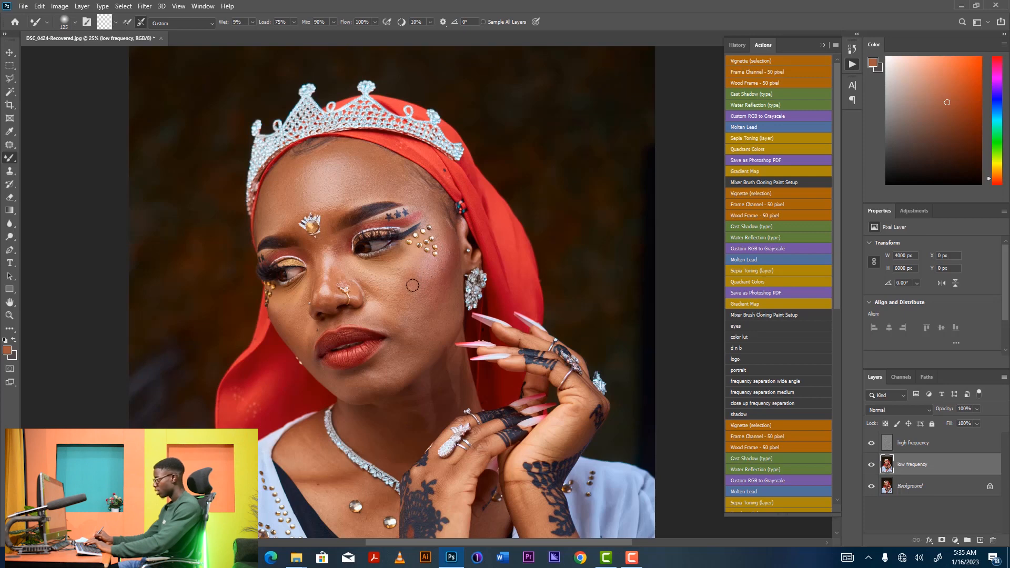
Blend the larger cheek below the eye gems with the Mixer Brush at 175 and 200 pixels.
{"action": "key", "text": "bracketright"}
{"action": "key", "text": "bracketright"}
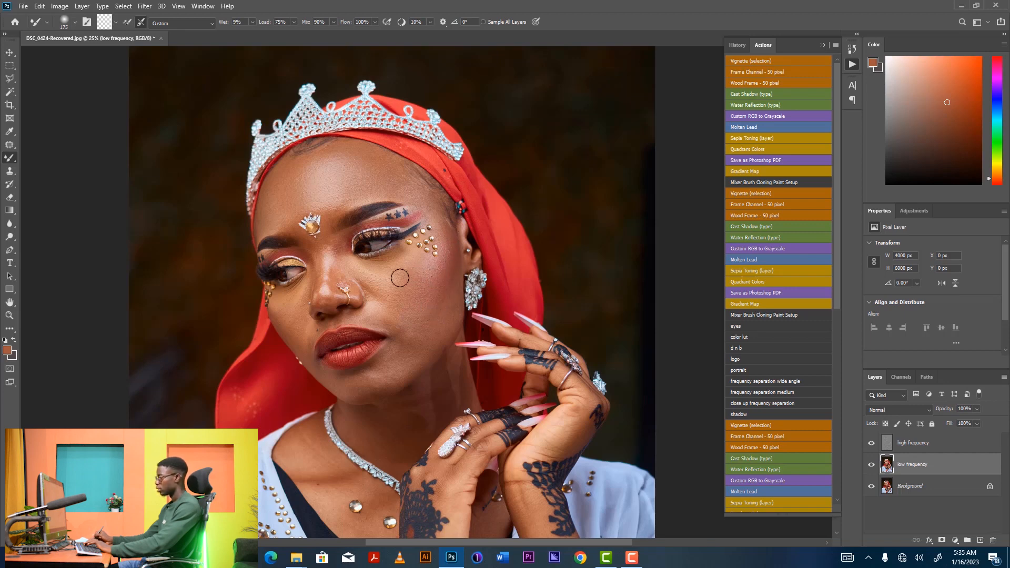
{"action": "key", "text": "bracketright"}
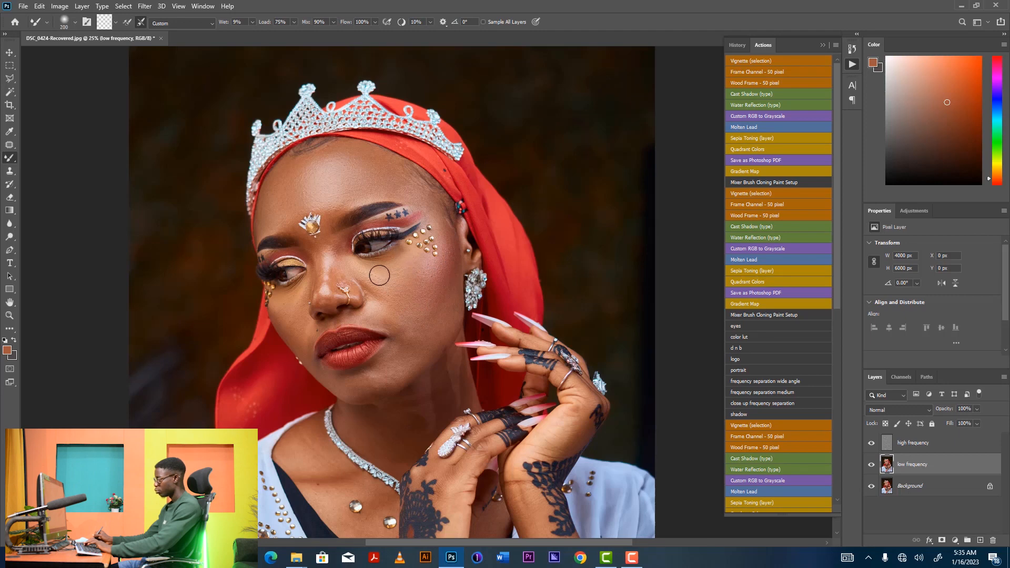
Smooth the nose around the nose ring and up the bridge with the brush at 90 and 80 pixels.
{"action": "key", "text": "bracketleft"}
{"action": "key", "text": "bracketleft"}
{"action": "key", "text": "bracketleft"}
{"action": "key", "text": "bracketleft"}
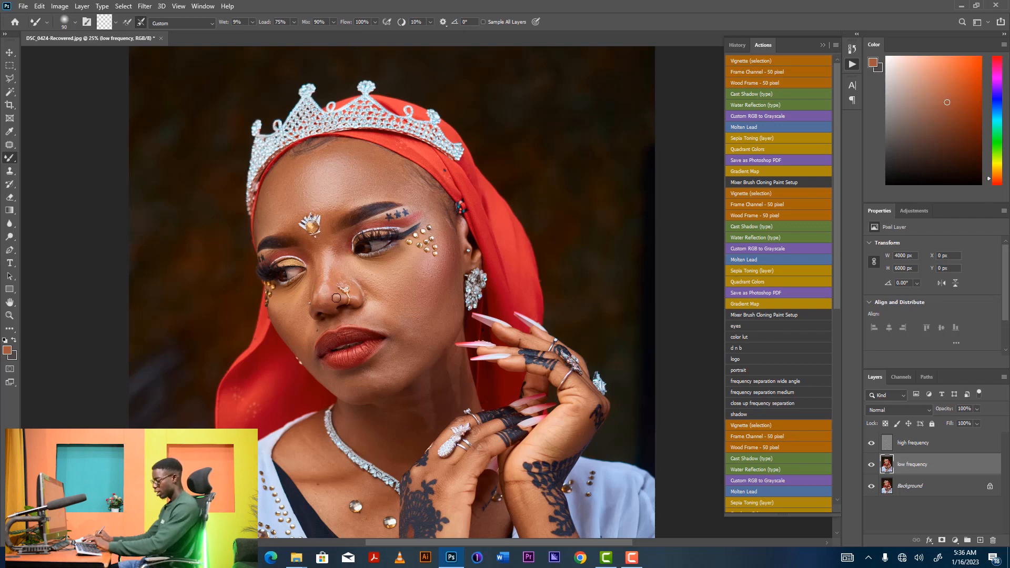
{"action": "key", "text": "ctrl+plus"}
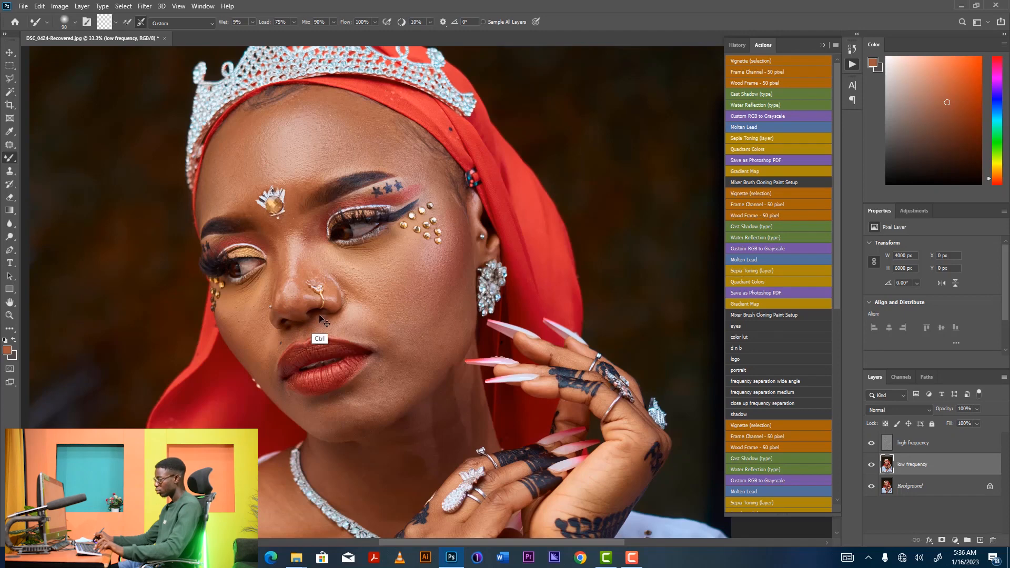
{"action": "key", "text": "bracketleft"}
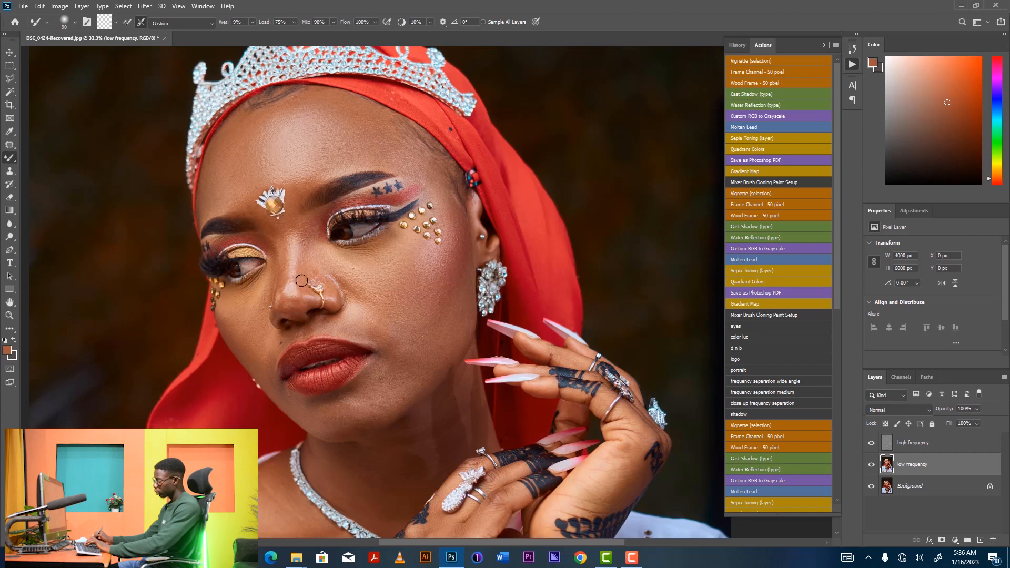
{"action": "key", "text": "bracketright"}
{"action": "key", "text": "bracketleft"}
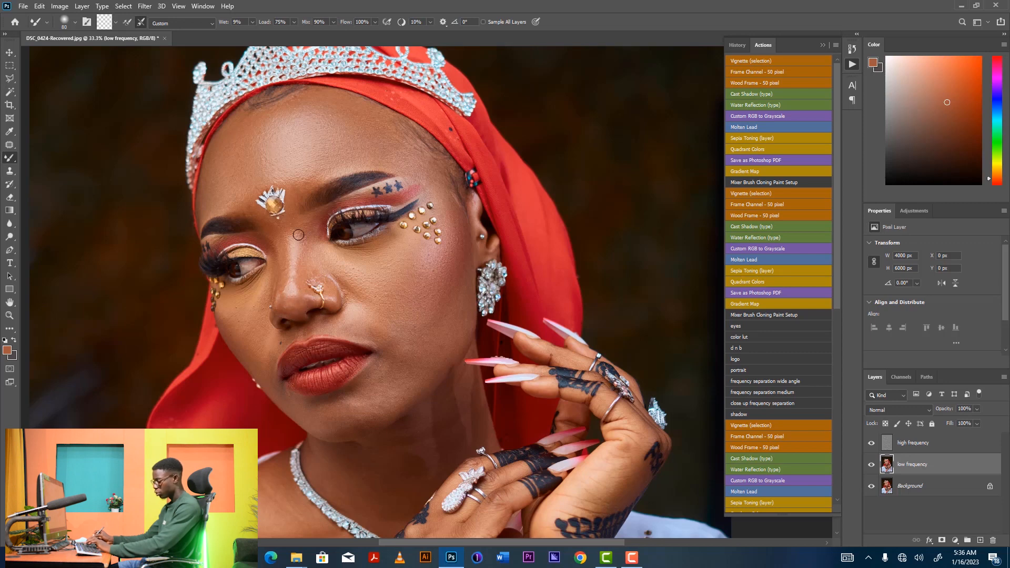
Smooth the far cheek beside the nose and mouth with the Mixer Brush at 125 pixels.
{"action": "key", "text": "bracketright"}
{"action": "key", "text": "bracketright"}
{"action": "key", "text": "bracketright"}
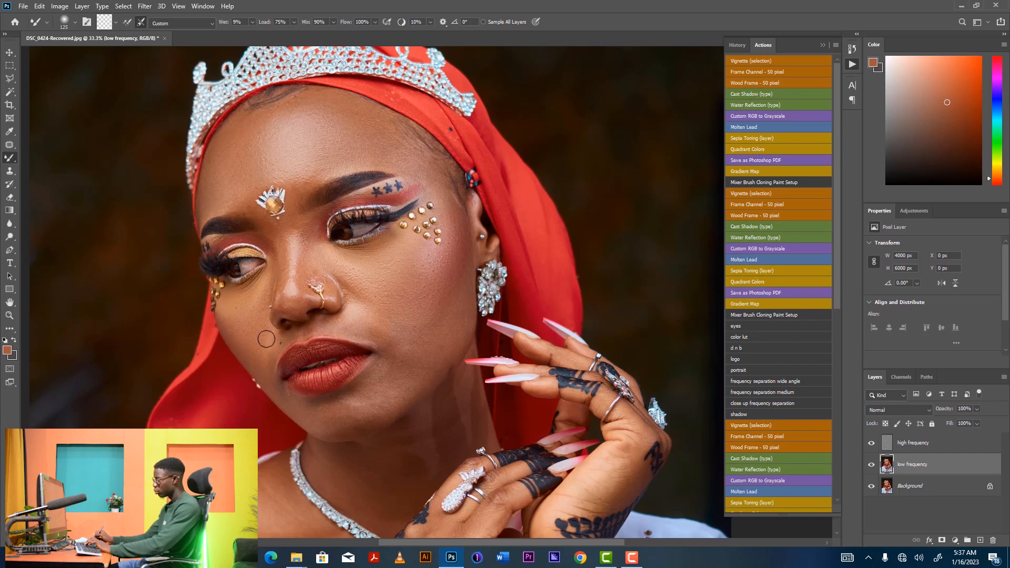
Smooth the skin around the lips and mouth corners with the Mixer Brush at 60 and 70 pixels.
{"action": "key", "text": "bracketleft"}
{"action": "key", "text": "bracketleft"}
{"action": "key", "text": "bracketleft"}
{"action": "key", "text": "bracketleft"}
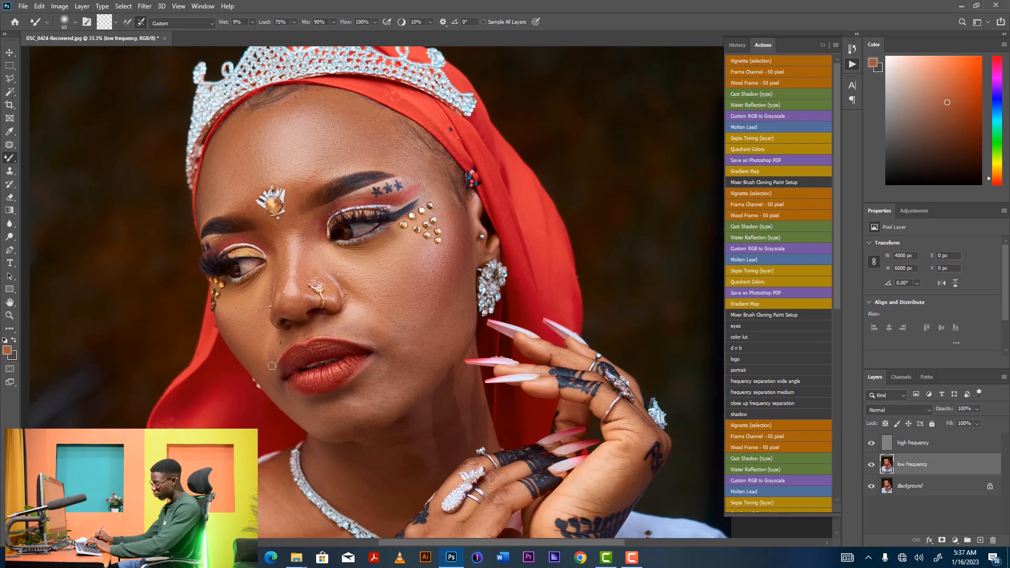
{"action": "key", "text": "bracketright"}
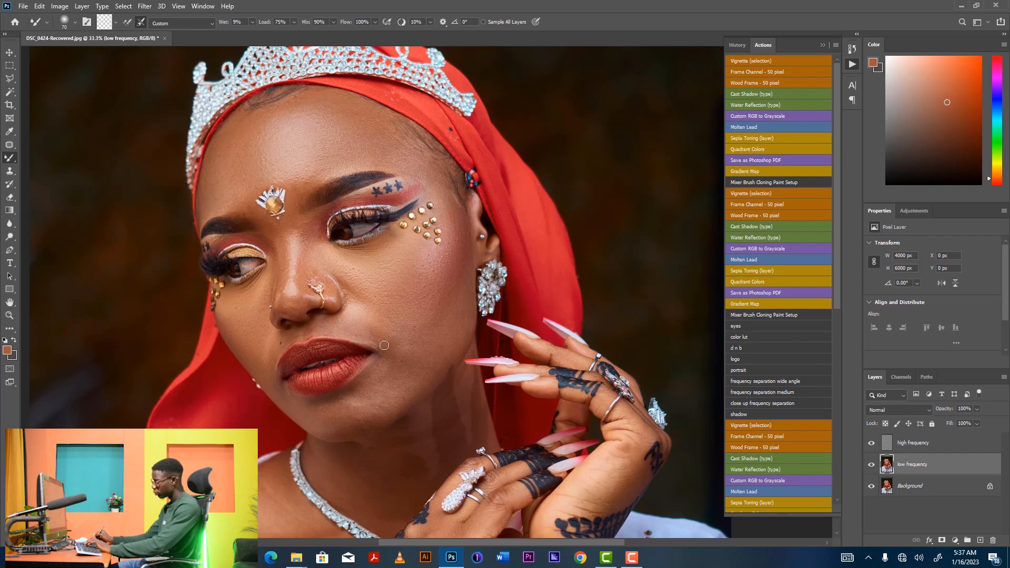
Smooth the lower cheek toward the jaw with the Mixer Brush at 150 pixels.
{"action": "key", "text": "bracketright"}
{"action": "key", "text": "bracketright"}
{"action": "key", "text": "bracketright"}
{"action": "key", "text": "bracketright"}
{"action": "key", "text": "bracketright"}
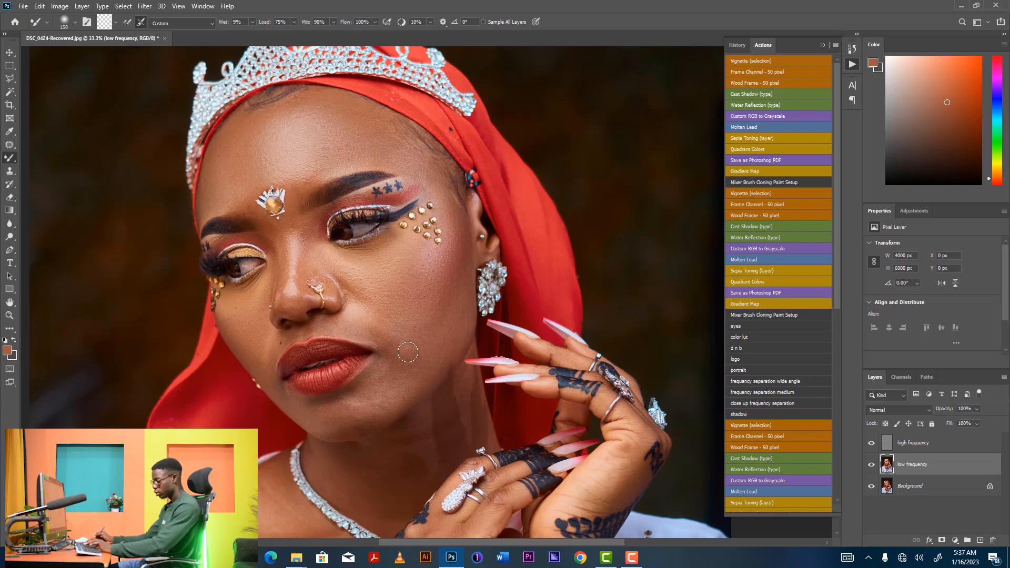
{"action": "key", "text": "ctrl+minus"}
{"action": "left_click_drag", "start_coordinate": [416, 374], "coordinate": [415, 340]}
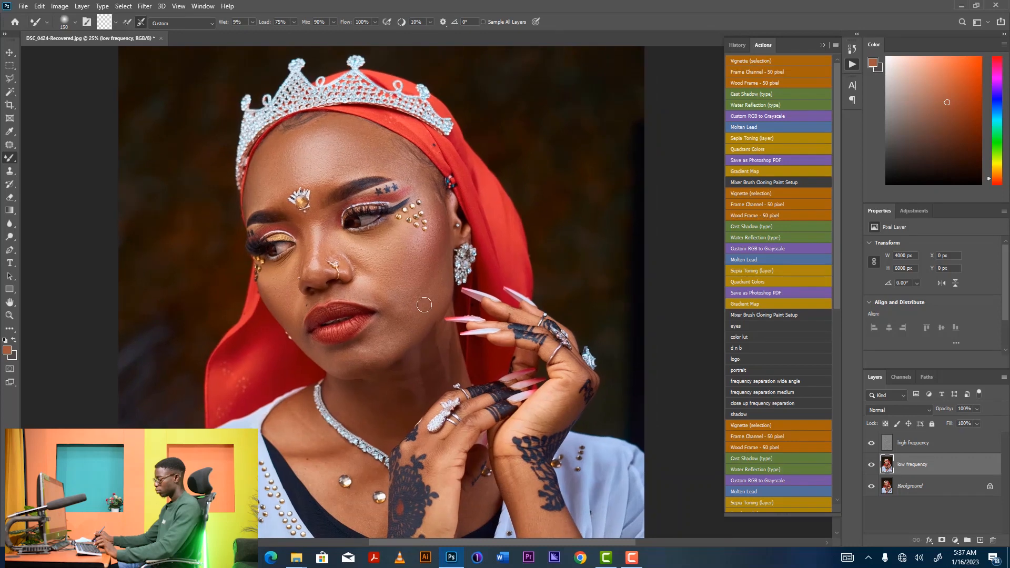
Smooth the chin below the lower lip with the Mixer Brush at 80 pixels.
{"action": "key", "text": "bracketleft"}
{"action": "key", "text": "bracketleft"}
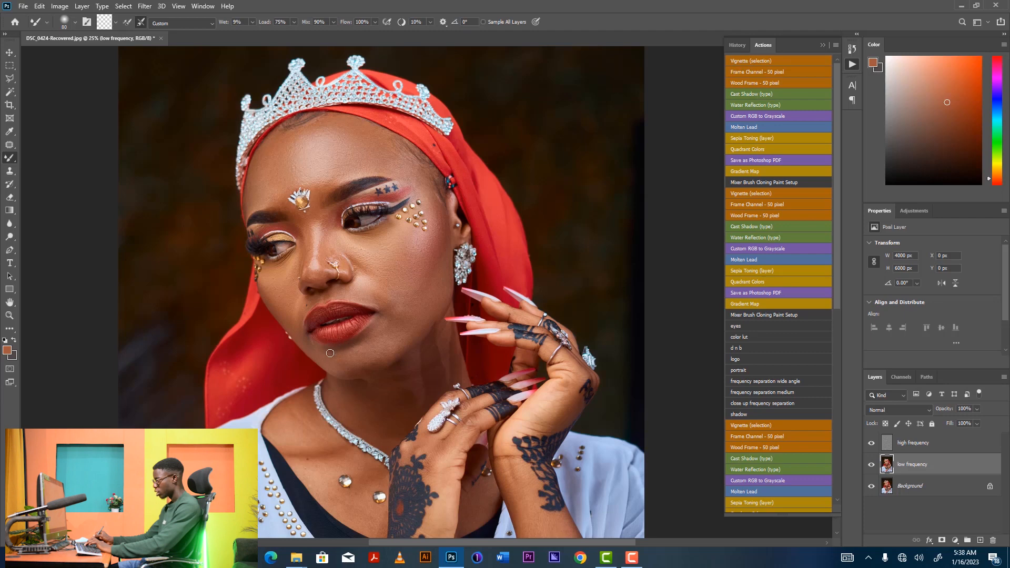
Blend the skin beside the mouth and along the jawline with the Mixer Brush at 150 and 125 pixels.
{"action": "key", "text": "bracketright"}
{"action": "key", "text": "bracketright"}
{"action": "key", "text": "bracketright"}
{"action": "key", "text": "bracketright"}
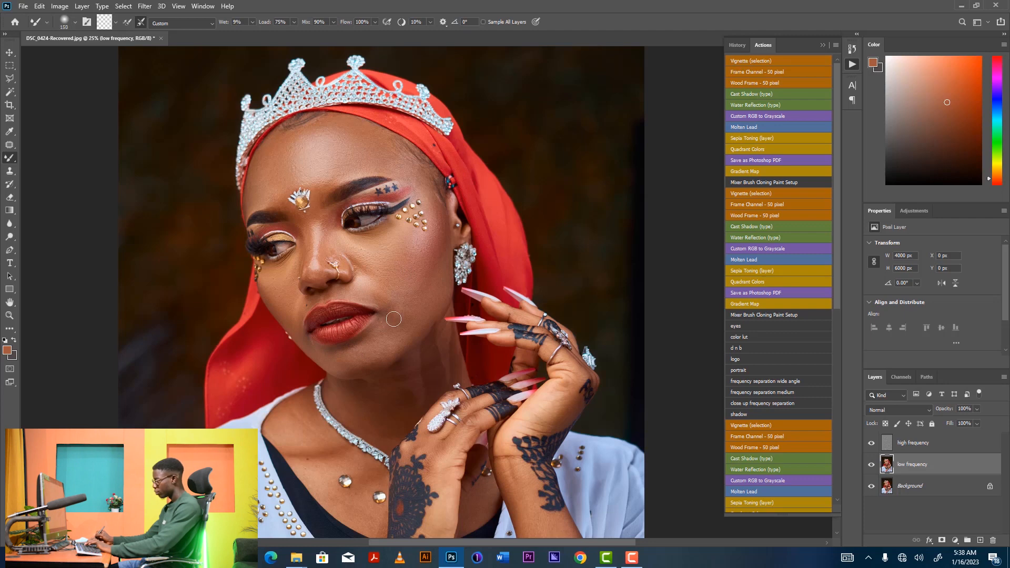
{"action": "key", "text": "bracketright"}
{"action": "key", "text": "bracketleft"}
{"action": "key", "text": "bracketleft"}
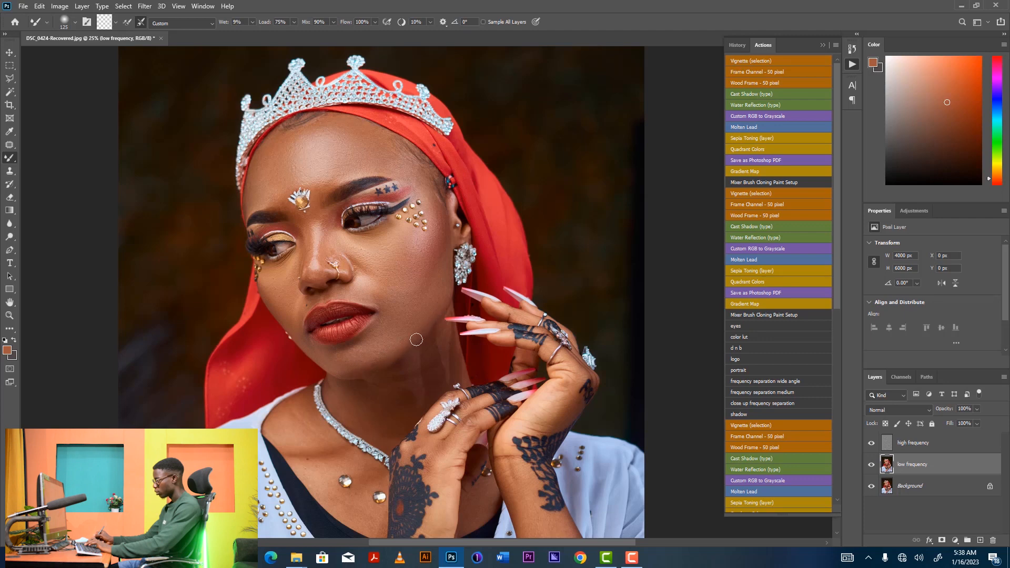
{"action": "key", "text": "bracketright"}
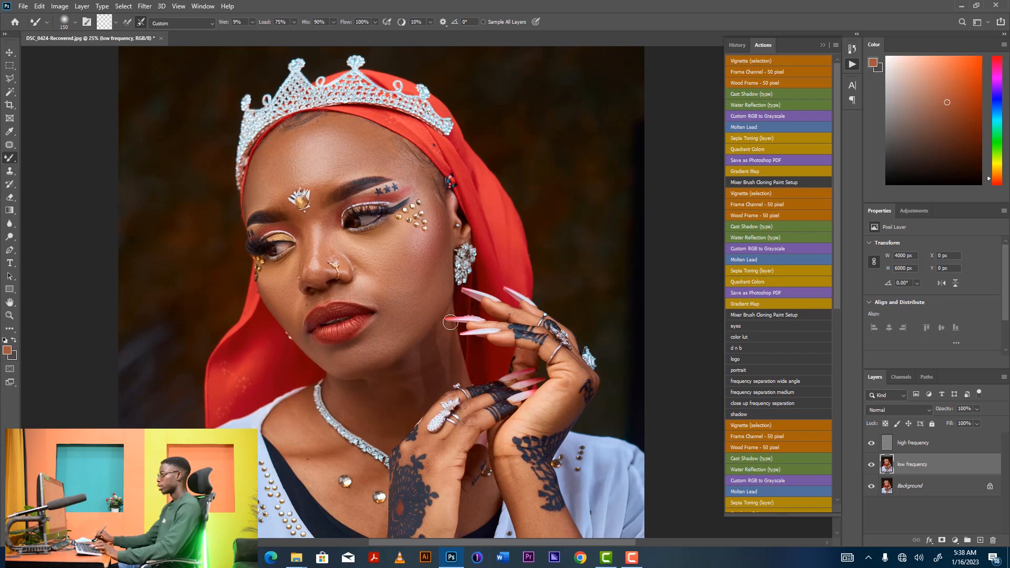
Group the high frequency and low frequency layers together and expand the group.
{"action": "left_click", "coordinate": [943, 446], "text": "shift"}
{"action": "left_click_drag", "start_coordinate": [940, 461], "coordinate": [967, 539]}
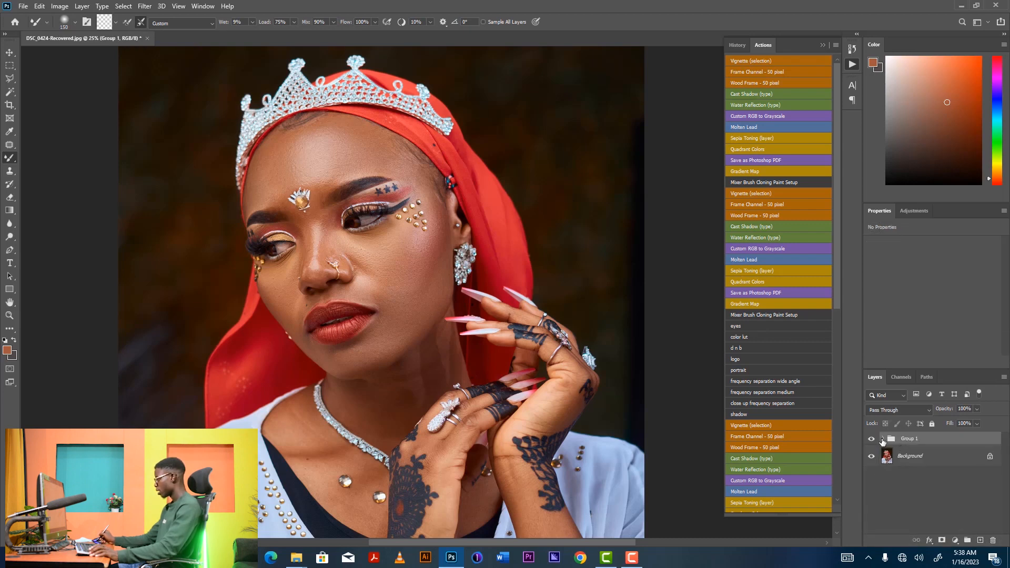
{"action": "left_click", "coordinate": [884, 440]}
Toggle Group 1's visibility to compare the portrait before and after the skin smoothing.
{"action": "left_click", "coordinate": [871, 439]}
{"action": "left_click", "coordinate": [872, 439]}
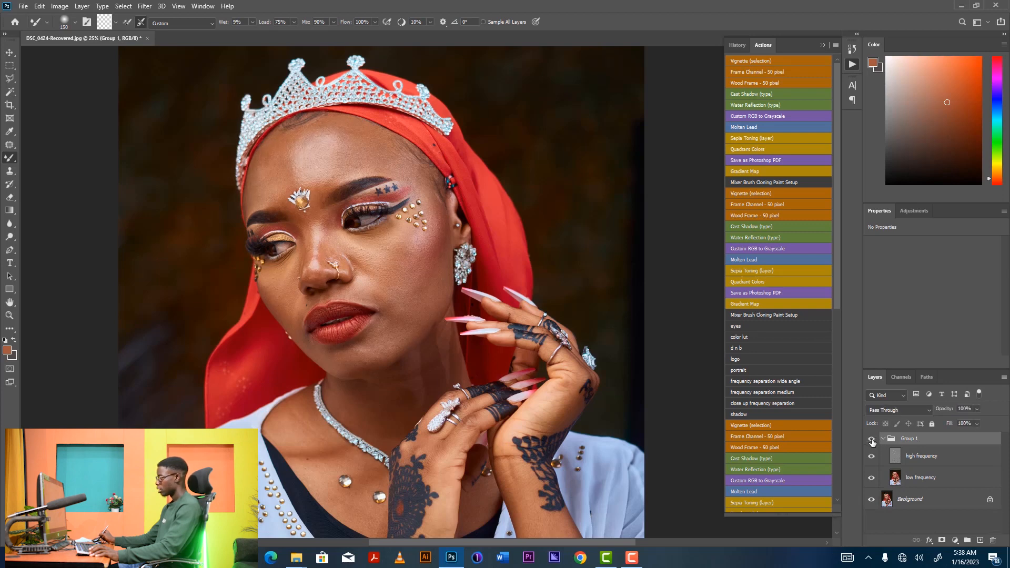
{"action": "left_click", "coordinate": [871, 440]}
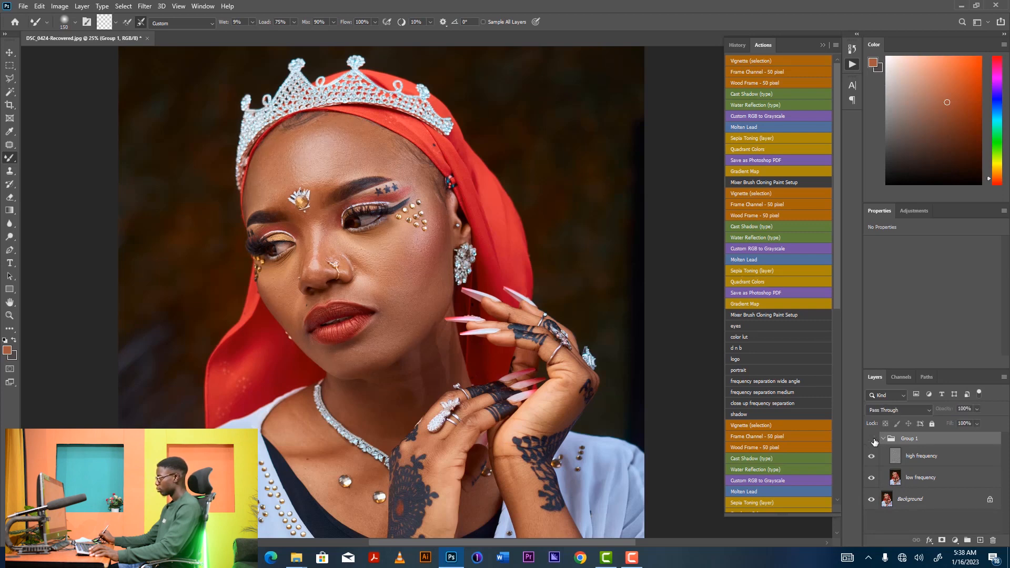
{"action": "left_click", "coordinate": [871, 440]}
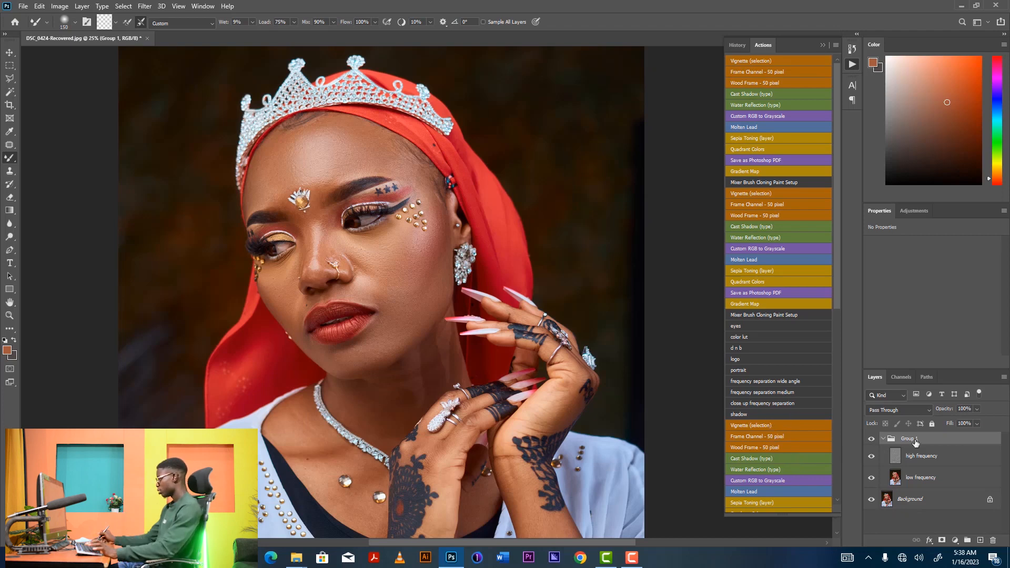
Return to the low frequency layer and smooth the cheek with the Mixer Brush at 200 pixels.
{"action": "left_click", "coordinate": [932, 478]}
{"action": "key", "text": "bracketright"}
{"action": "key", "text": "bracketright"}
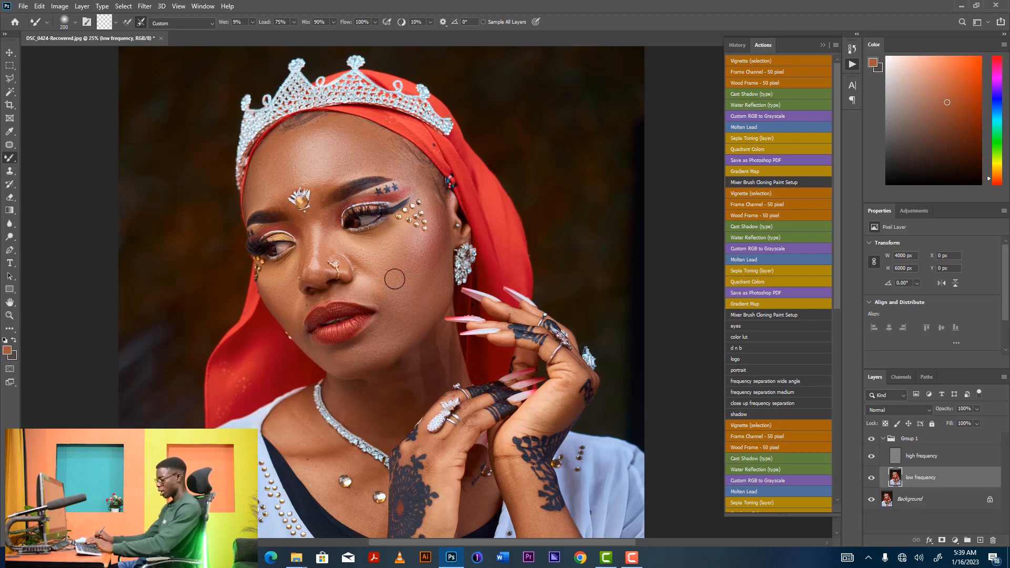
Smooth the skin around the far eyebrow at 125 pixels and the upper eyelid at 70 pixels.
{"action": "key", "text": "bracketleft"}
{"action": "key", "text": "bracketleft"}
{"action": "key", "text": "bracketleft"}
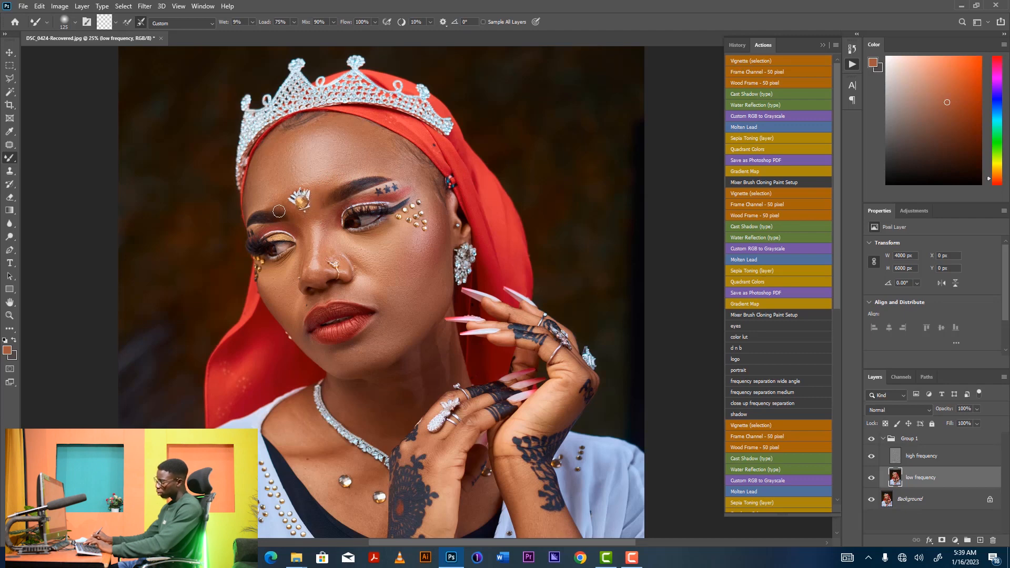
{"action": "key", "text": "bracketleft"}
{"action": "key", "text": "bracketleft"}
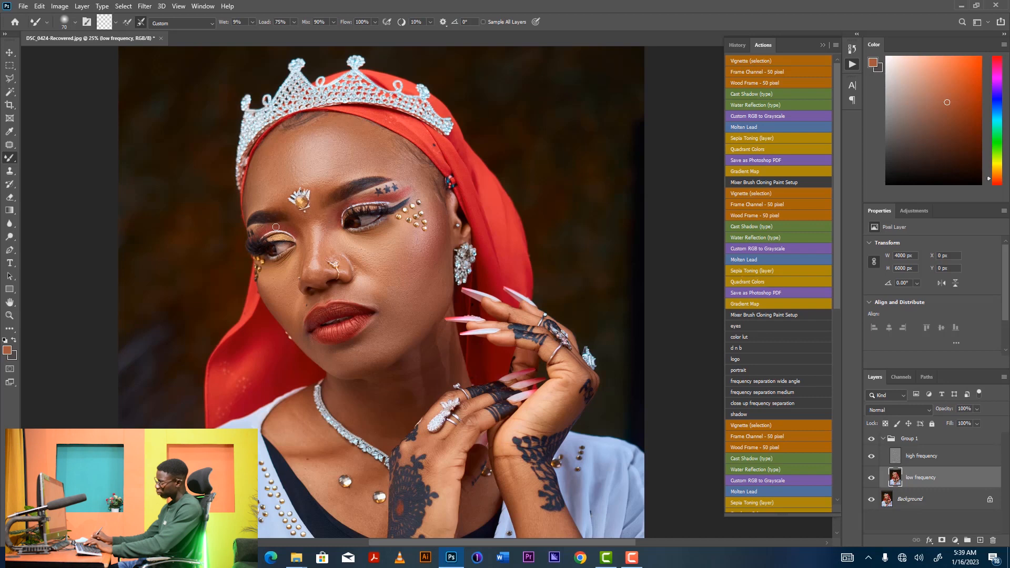
Smooth the skin under the jaw and on the neck with the Mixer Brush at 125 pixels.
{"action": "scroll", "coordinate": [316, 263], "scroll_direction": "down", "scroll_amount": 3}
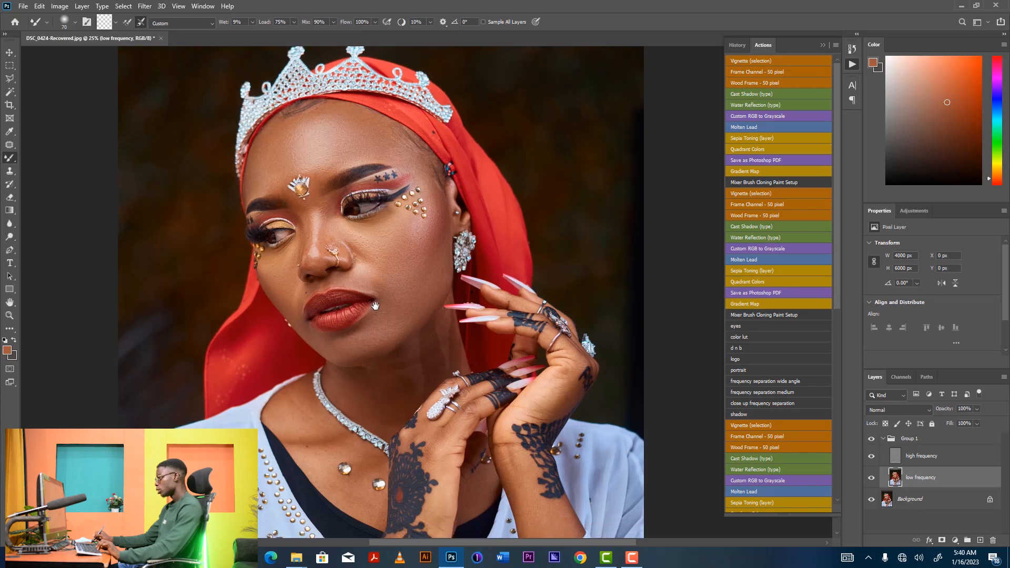
{"action": "key", "text": "bracketright"}
{"action": "key", "text": "bracketright"}
{"action": "key", "text": "bracketright"}
{"action": "key", "text": "bracketright"}
{"action": "key", "text": "bracketright"}
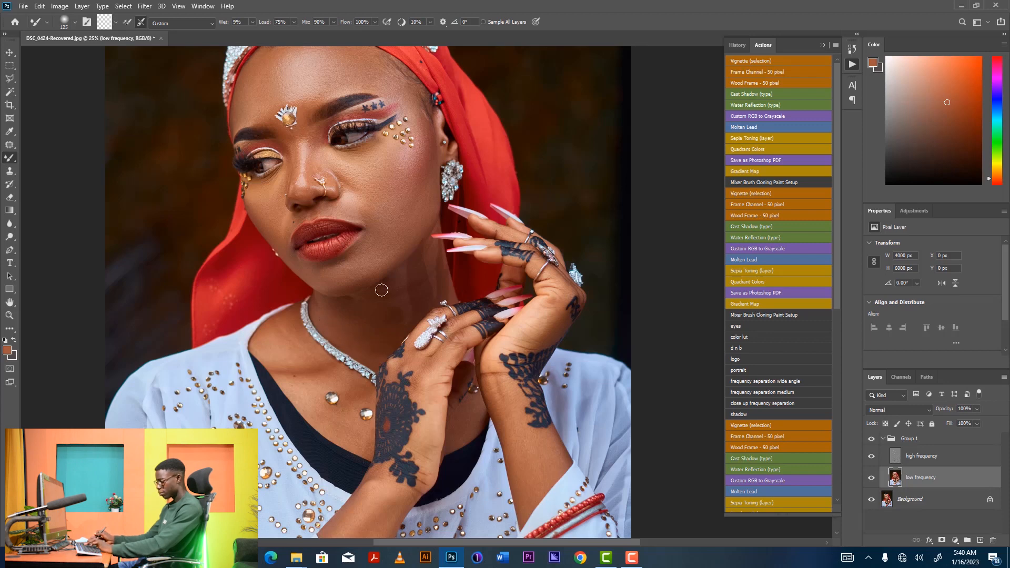
Smooth the chest around the necklace and the exposed skin below with the Mixer Brush at 125 to 175 pixels.
{"action": "key", "text": "bracketright"}
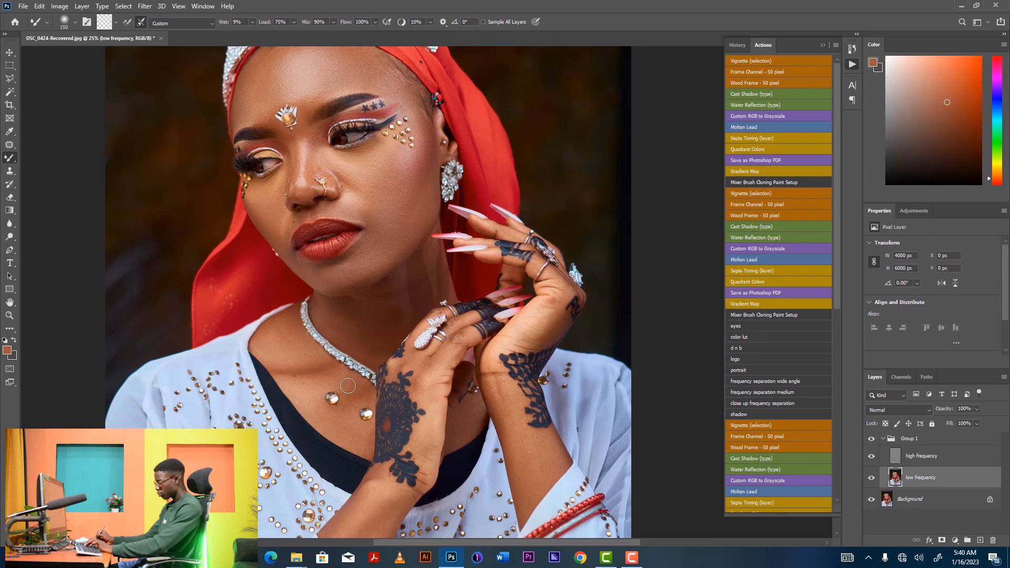
{"action": "key", "text": "bracketleft"}
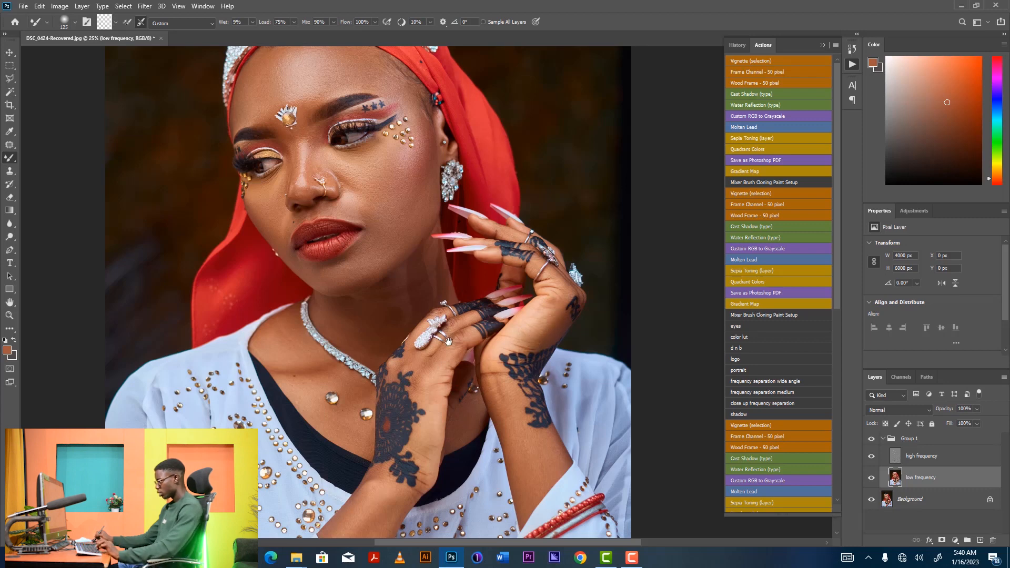
{"action": "scroll", "coordinate": [490, 301], "scroll_direction": "down", "scroll_amount": 2}
{"action": "key", "text": "bracketright"}
{"action": "key", "text": "bracketright"}
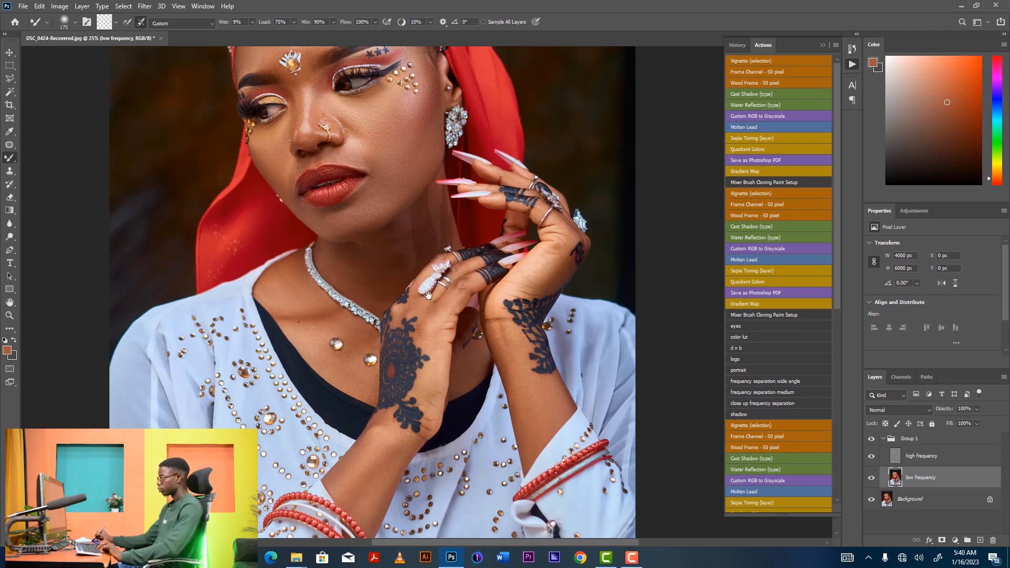
Reduce the Mixer Brush size to 70 pixels for finer smoothing around the nose and face.
{"action": "left_click_drag", "start_coordinate": [411, 227], "coordinate": [410, 361]}
{"action": "key", "text": "bracketleft"}
{"action": "key", "text": "bracketleft"}
{"action": "key", "text": "bracketleft"}
{"action": "key", "text": "bracketleft"}
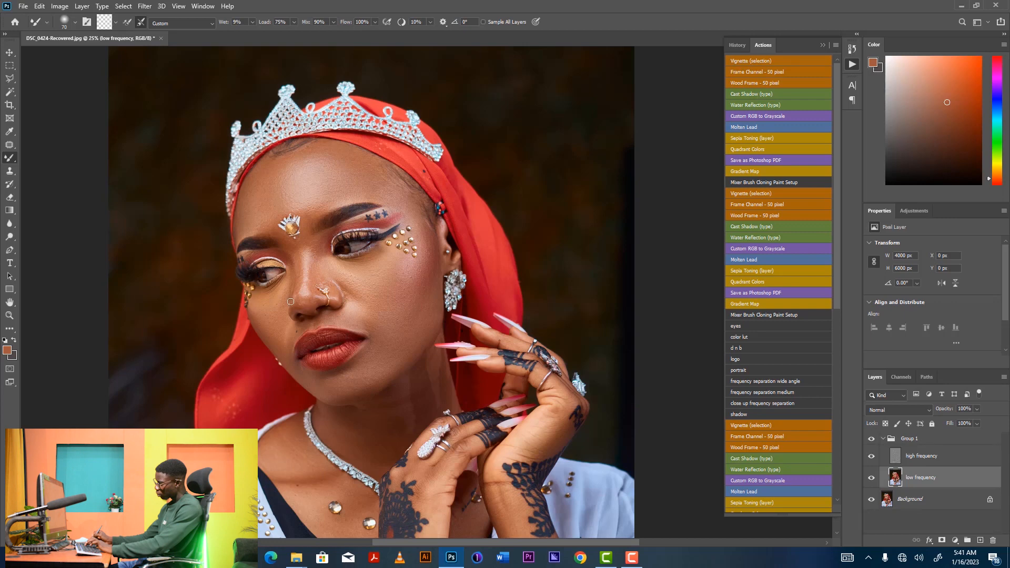
Compare the portrait with and without Group 1 twice, and examine the smoothed cheek and nose up close.
{"action": "left_click", "coordinate": [873, 441]}
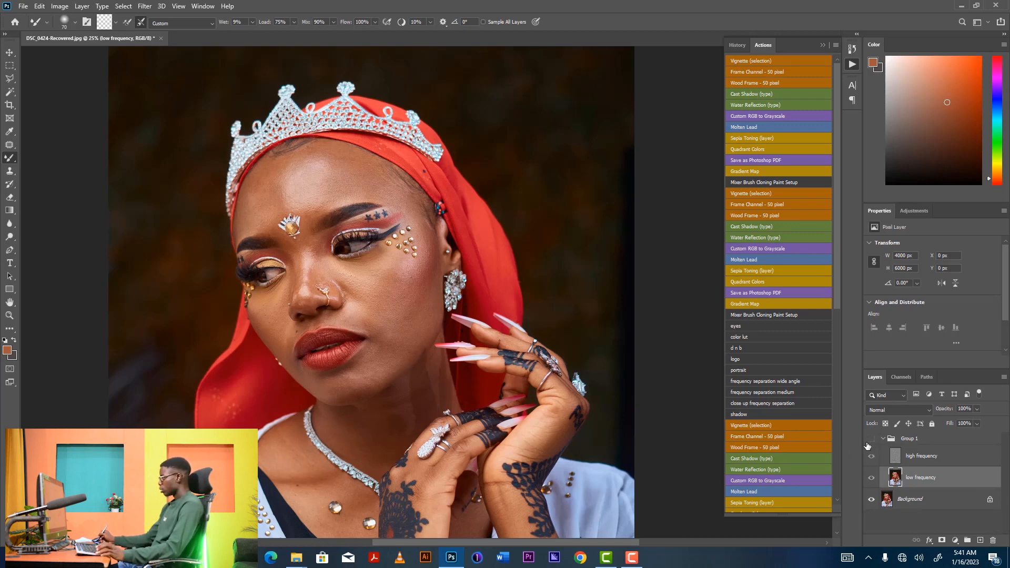
{"action": "left_click", "coordinate": [873, 440]}
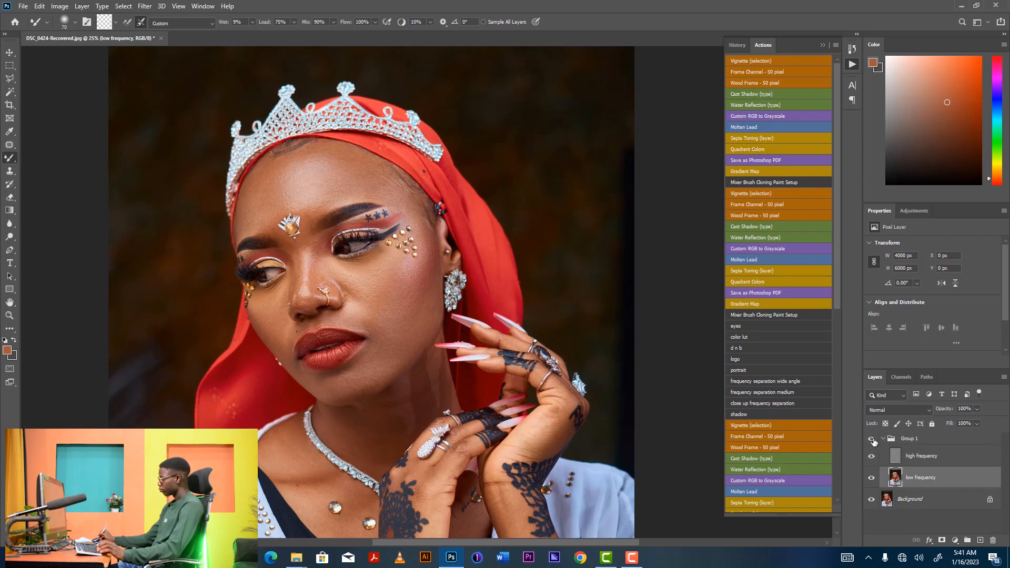
{"action": "left_click", "coordinate": [872, 442]}
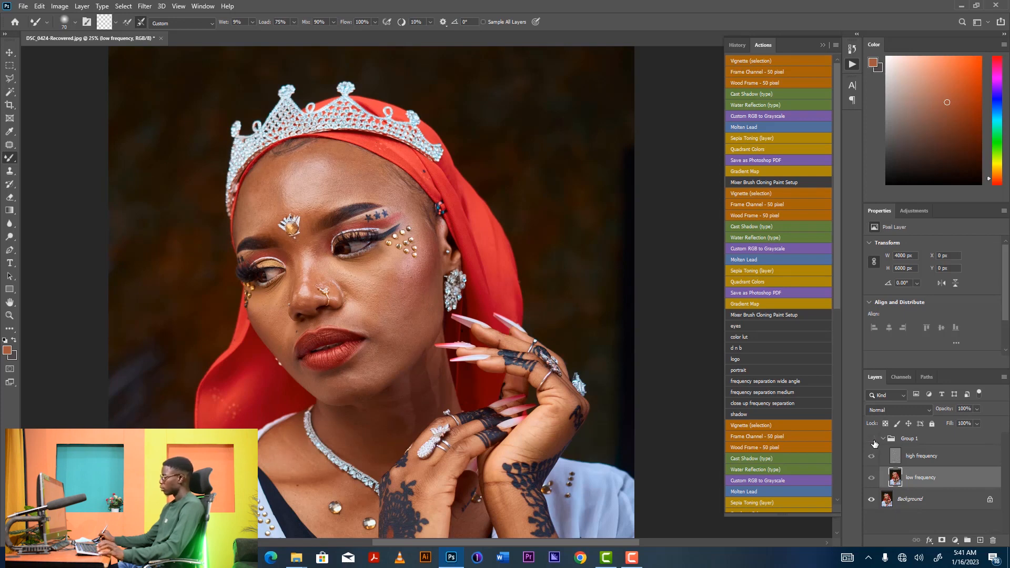
{"action": "left_click", "coordinate": [871, 440]}
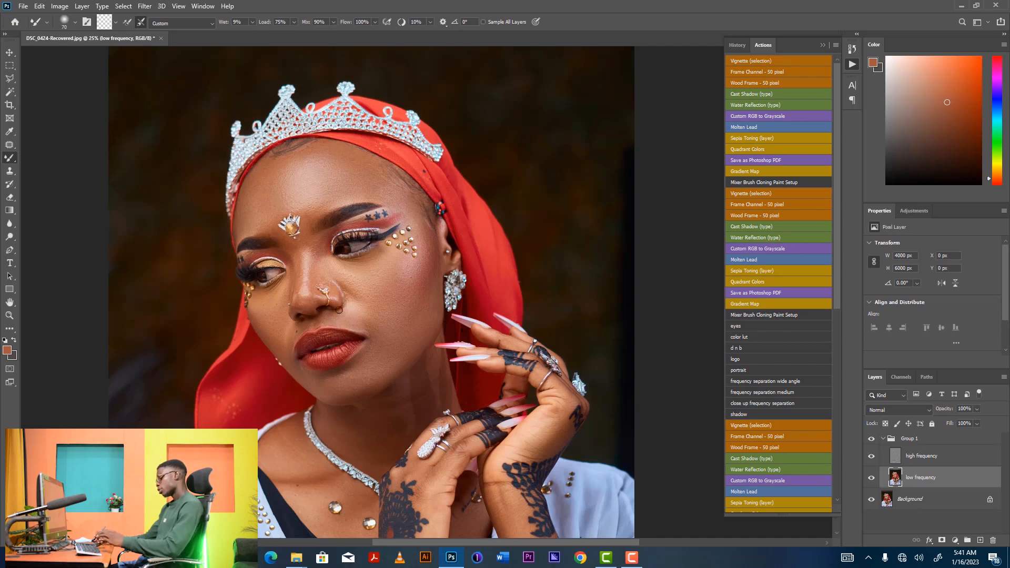
{"action": "scroll", "coordinate": [333, 314], "scroll_direction": "up", "scroll_amount": 3}
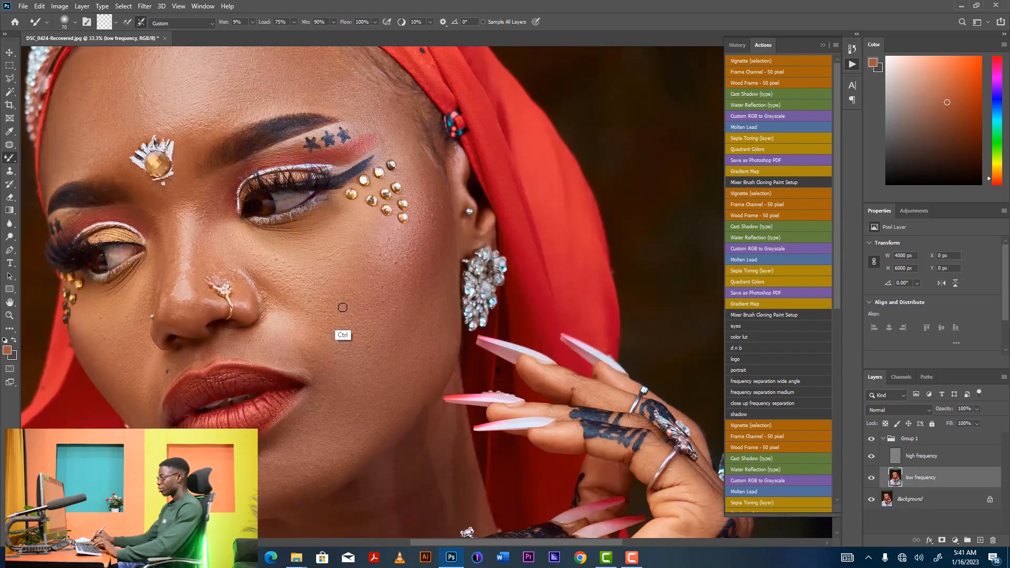
{"action": "scroll", "coordinate": [329, 297], "scroll_direction": "up", "scroll_amount": 1}
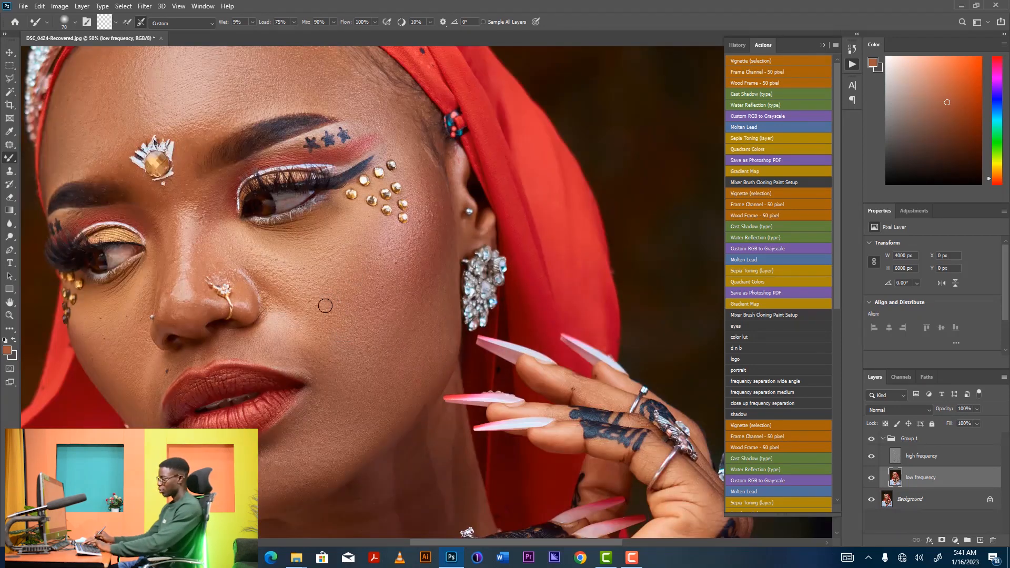
{"action": "left_click_drag", "start_coordinate": [264, 304], "coordinate": [383, 282]}
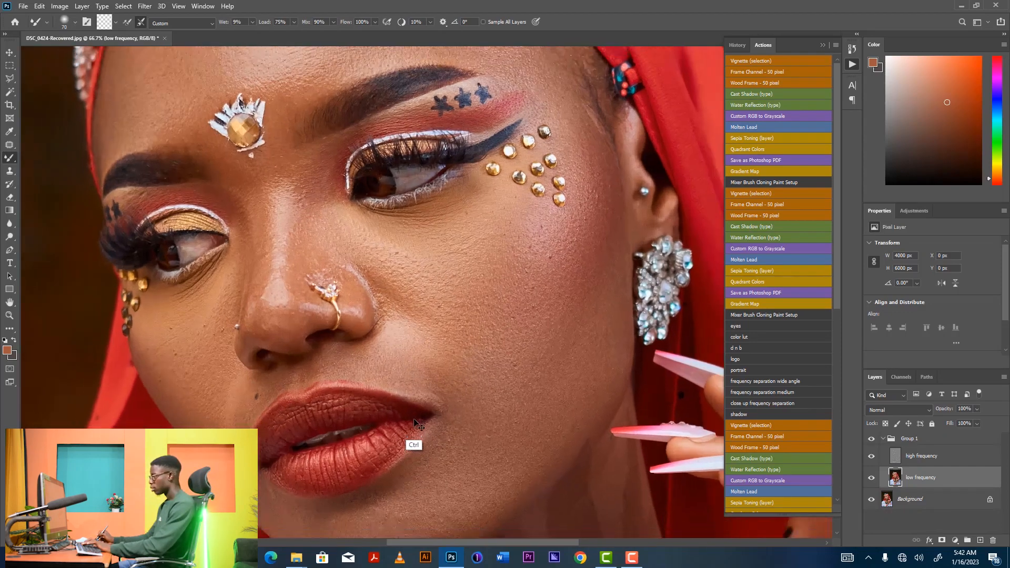
Collapse Group 1 and hide and show it once to compare the whole retouched portrait with the original.
{"action": "key", "text": "ctrl+minus"}
{"action": "key", "text": "ctrl+minus"}
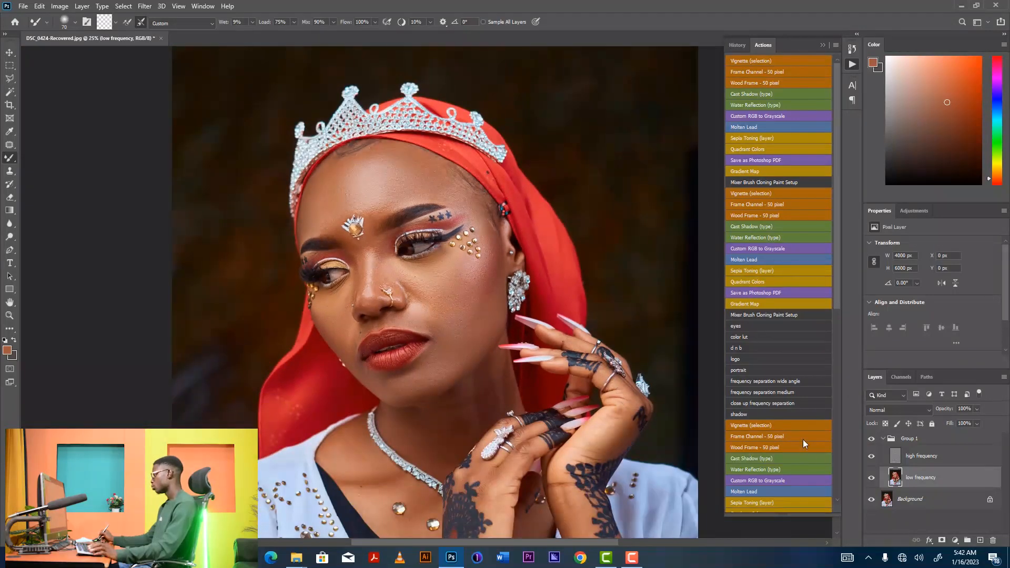
{"action": "left_click", "coordinate": [883, 440]}
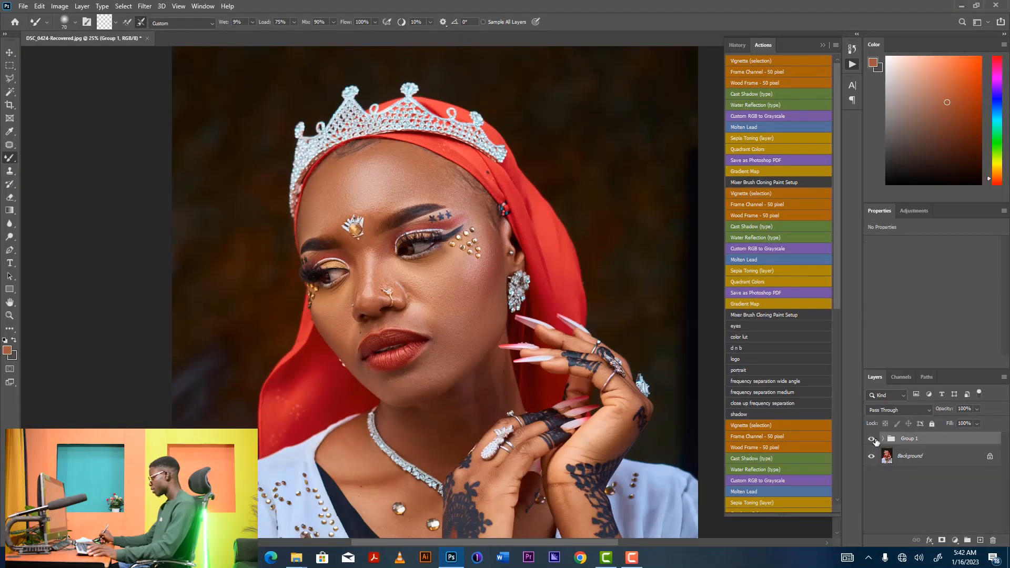
{"action": "left_click", "coordinate": [871, 441]}
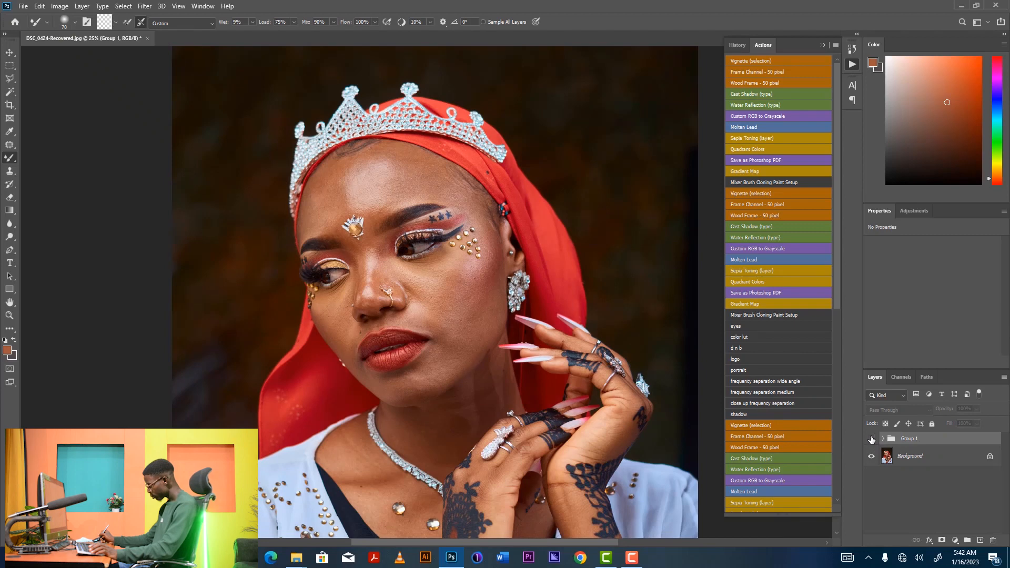
{"action": "left_click", "coordinate": [871, 439]}
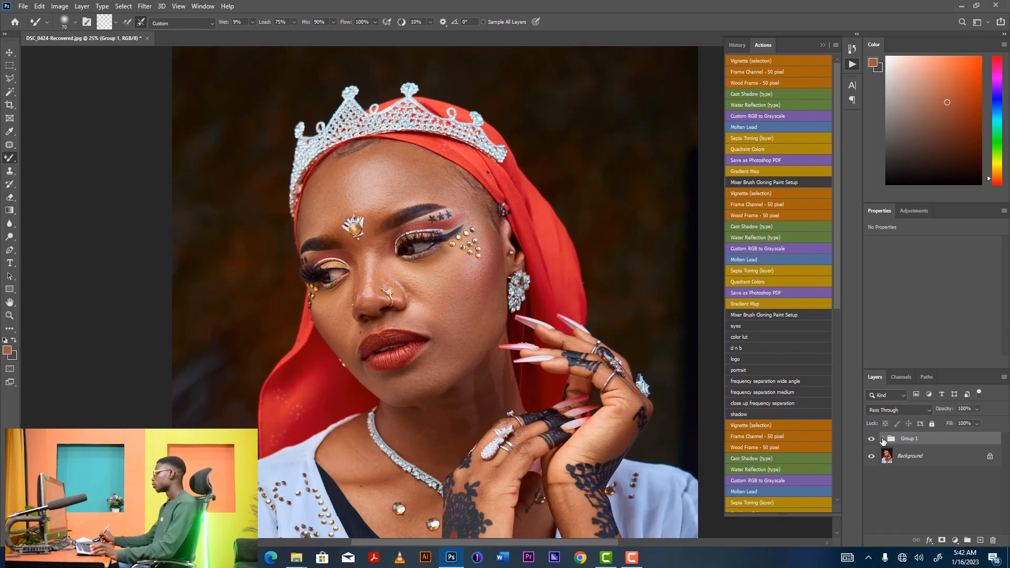